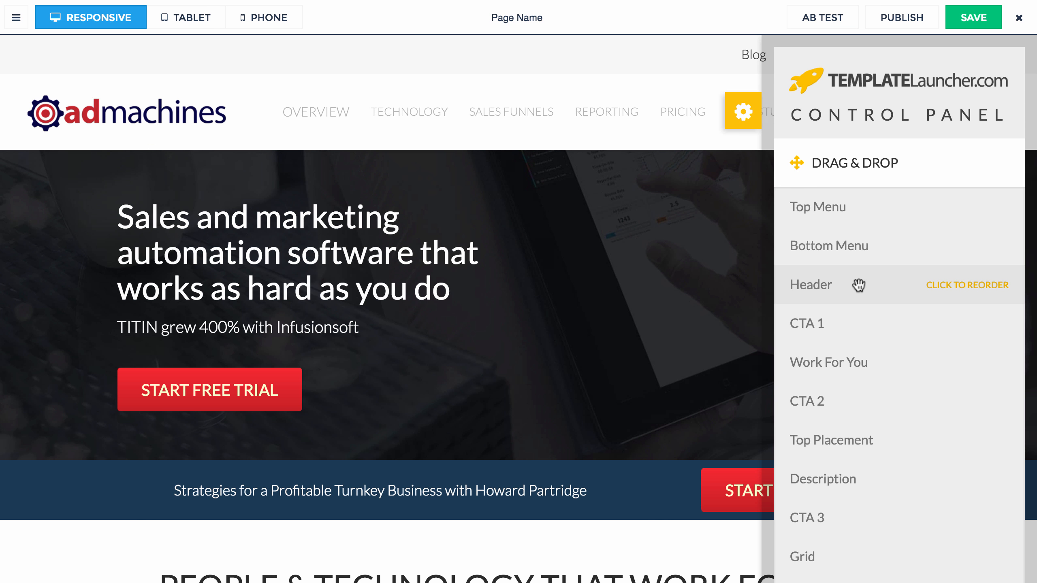
Step: In Drag & Drop, reorder the Header section and drag its Column 2 above Column 1
left_click_drag(859, 285, 889, 288)
left_click(941, 287)
left_click_drag(873, 359, 880, 308)
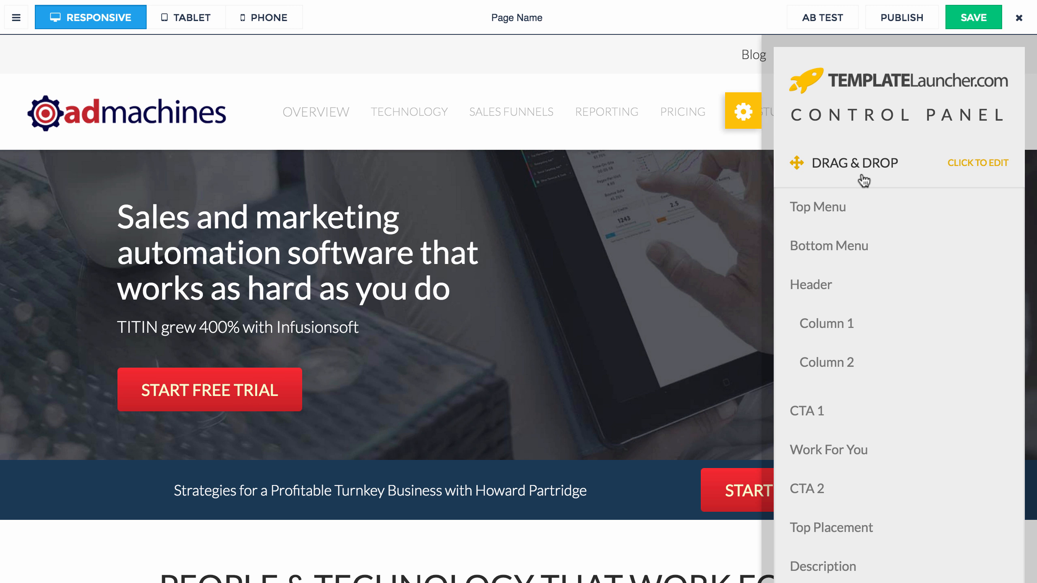
left_click(864, 180)
Step: Keep Header selected and try the ORDER HERE and pink palm images as its background
left_click(882, 216)
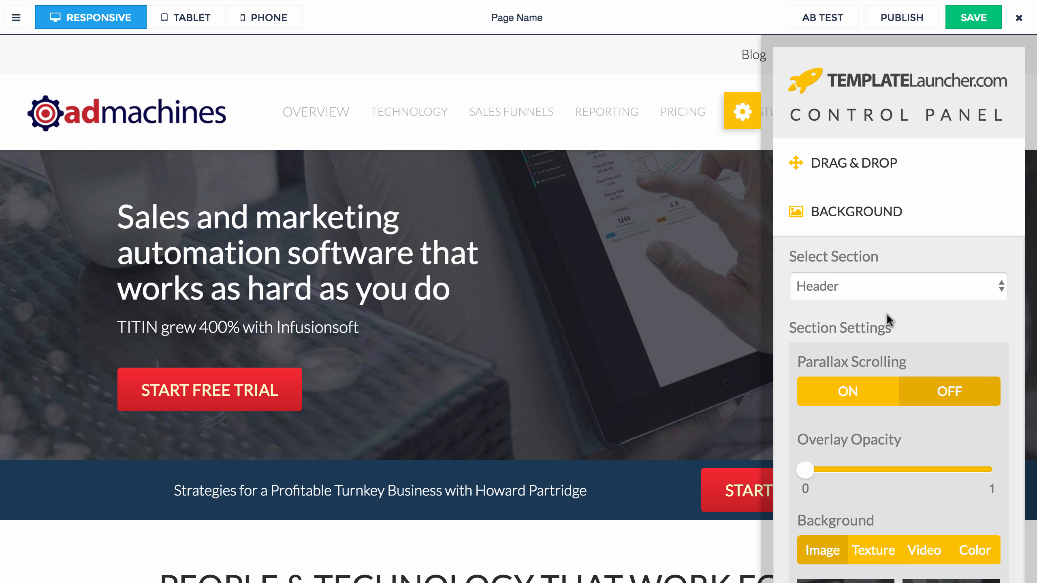
scroll(870, 308, "down", 5)
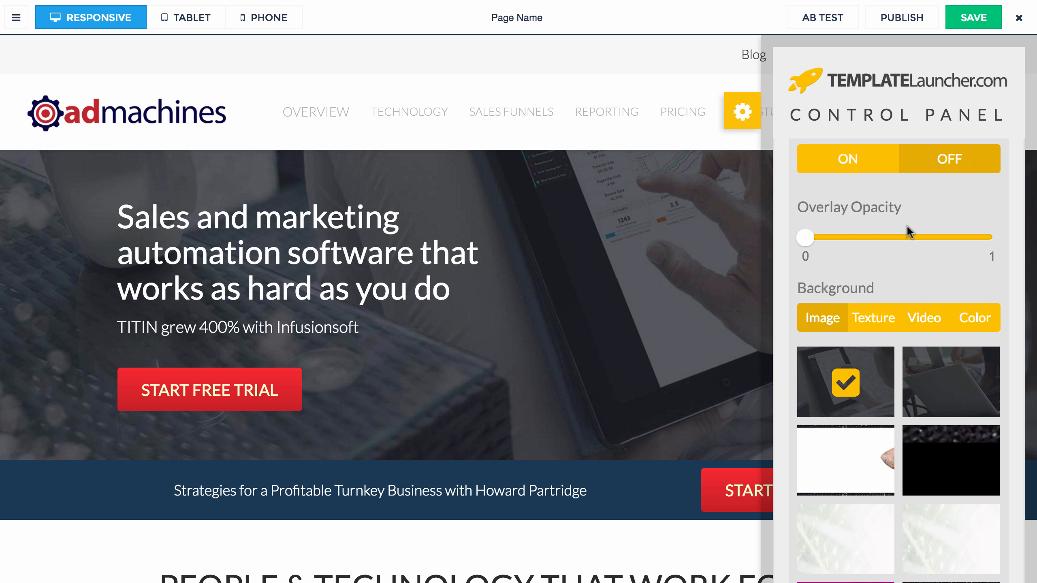
scroll(870, 282, "up", 3)
scroll(869, 286, "up", 2)
left_click(867, 287)
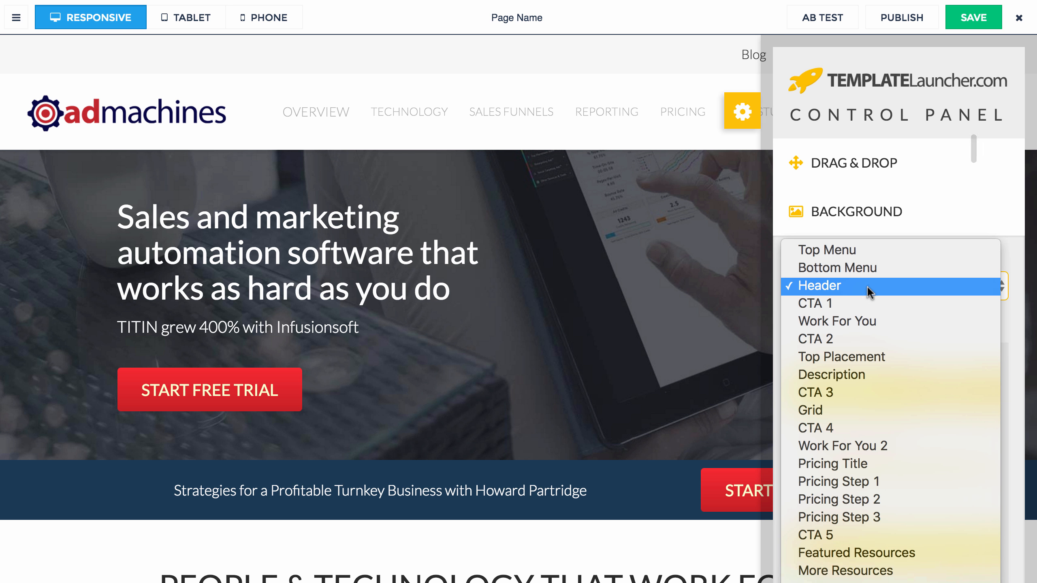
left_click(869, 284)
scroll(921, 336, "down", 8)
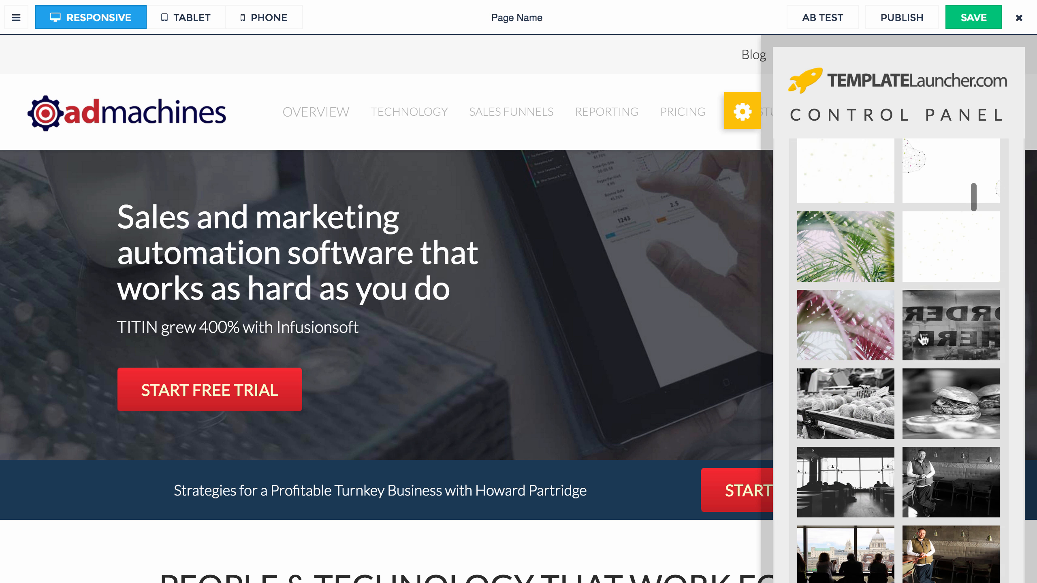
left_click(933, 329)
left_click(849, 315)
scroll(854, 319, "up", 10)
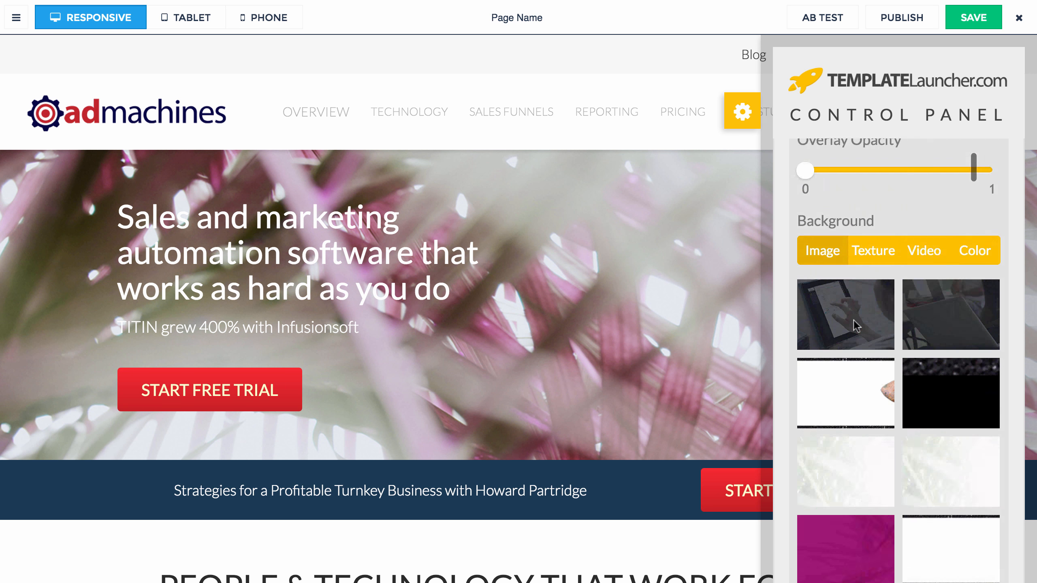
scroll(853, 319, "down", 5)
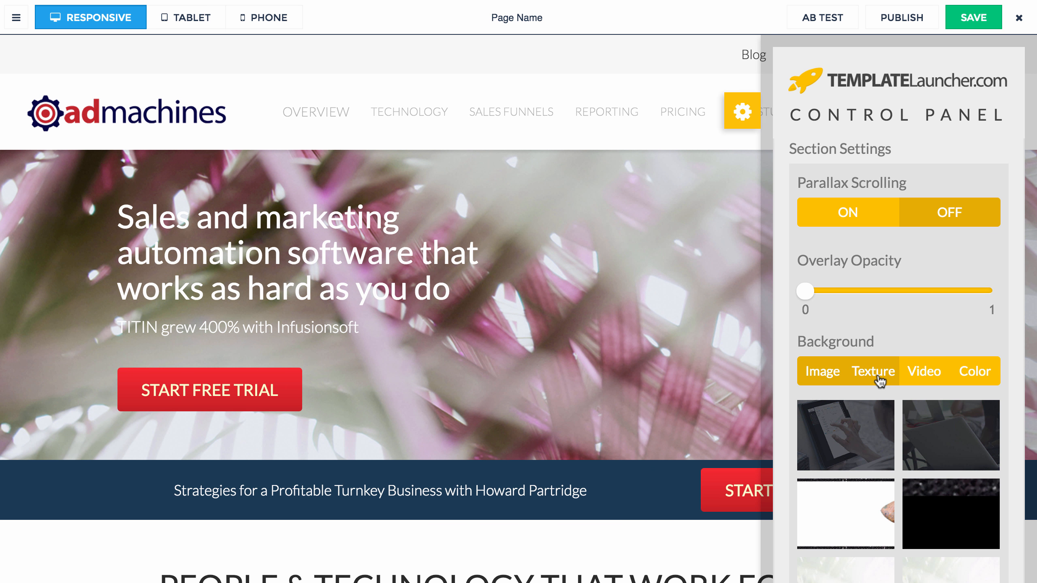
Step: Try the first texture, then white, black, light grey and dark grey solid header backgrounds
left_click(880, 381)
left_click(863, 450)
left_click(958, 378)
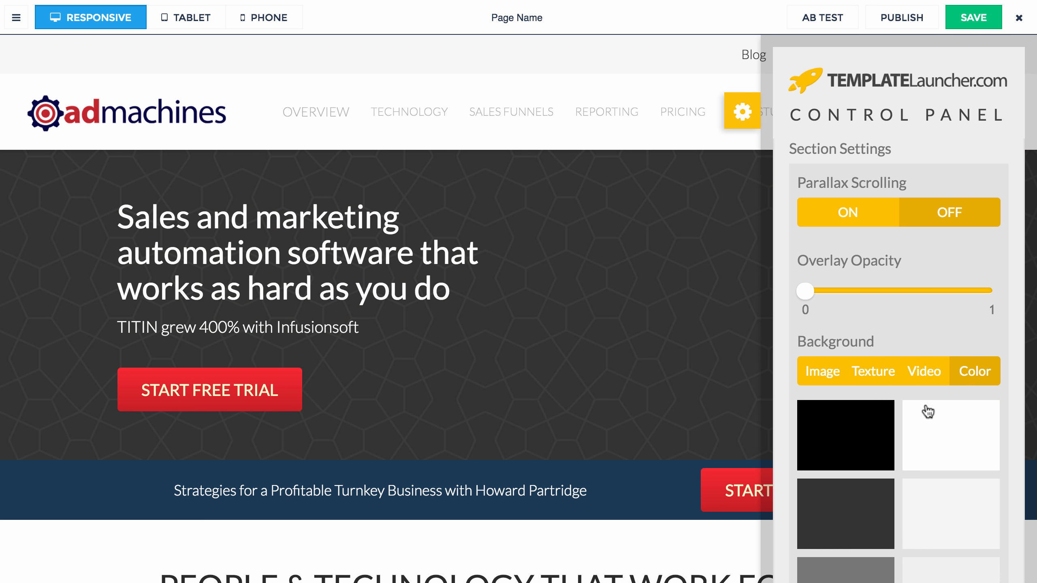
left_click(908, 445)
left_click(882, 434)
left_click(939, 515)
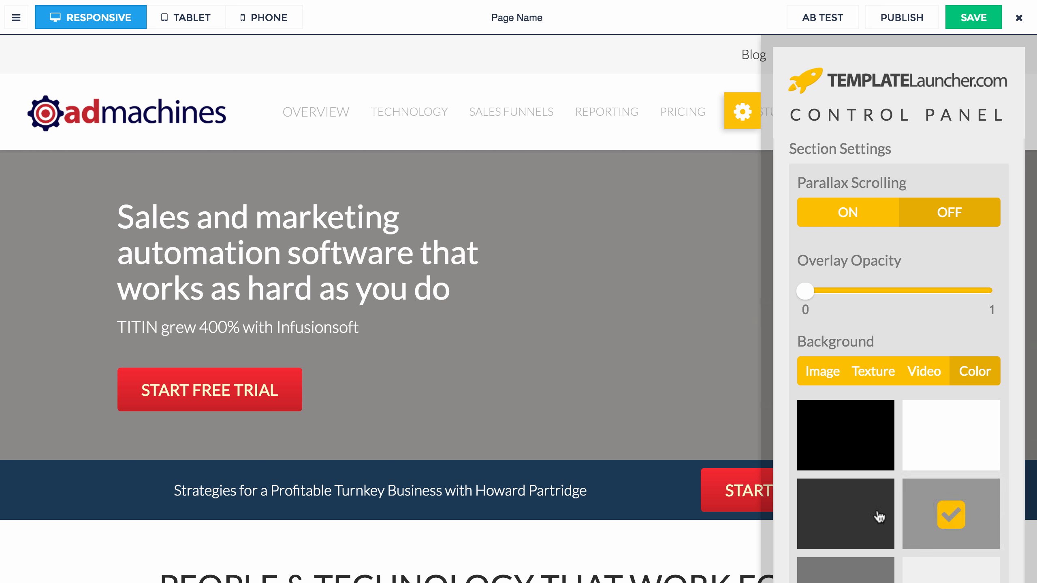
left_click(880, 517)
Step: Set the header background to the white network-pattern image and adjust the overlay opacity
left_click(833, 372)
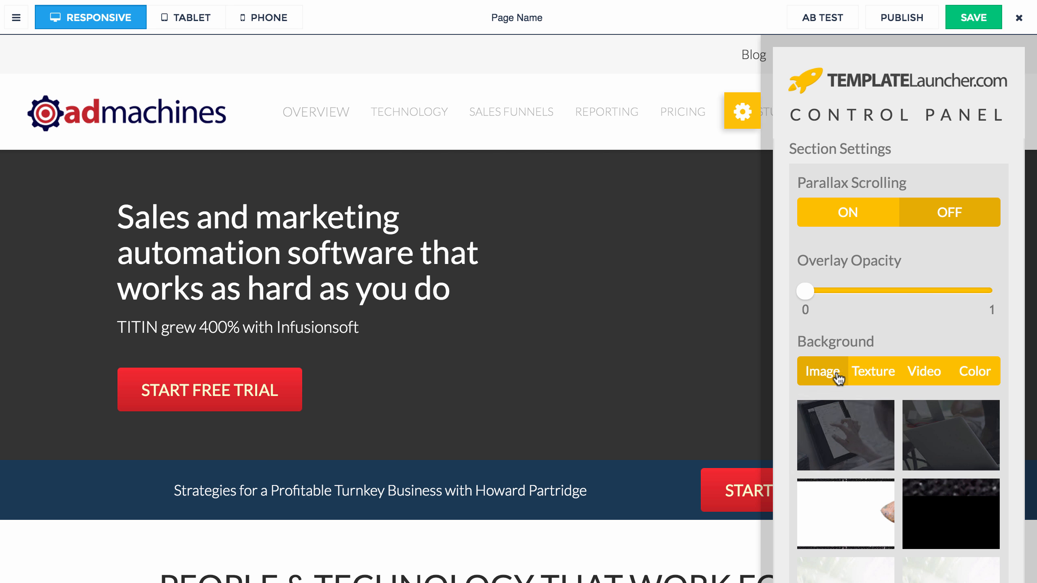
scroll(866, 470, "down", 1)
left_click(852, 438)
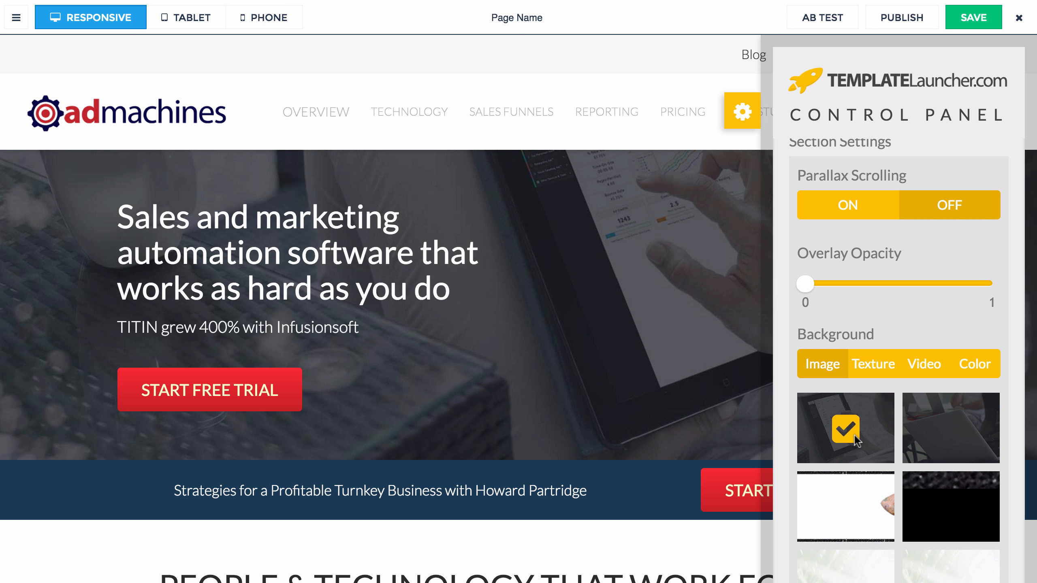
scroll(929, 473, "down", 5)
left_click(854, 353)
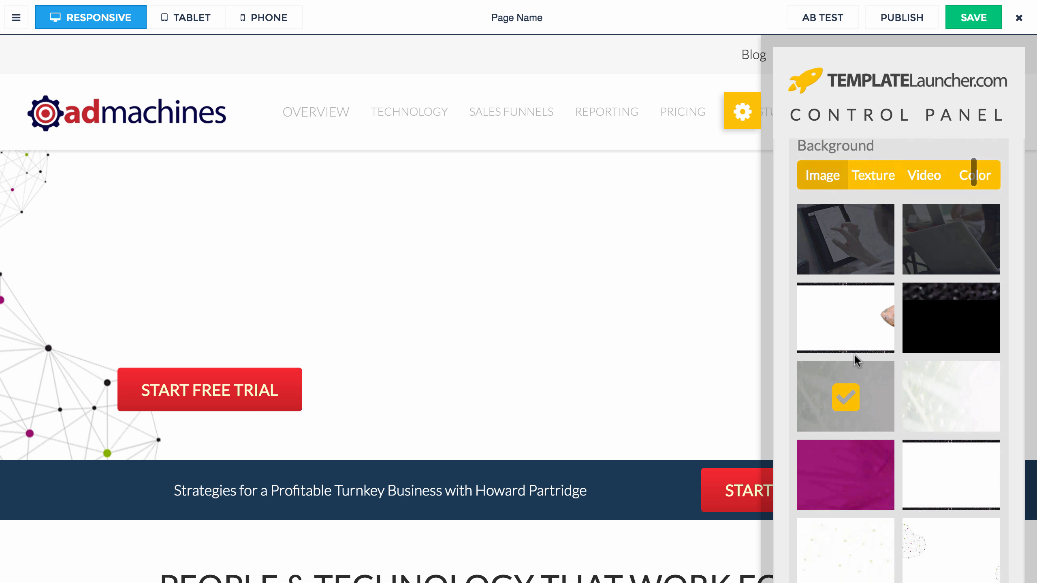
scroll(854, 354, "up", 5)
mouse_move(805, 347)
left_mouse_down()
mouse_move(909, 348)
mouse_move(886, 366)
mouse_move(895, 367)
mouse_move(807, 360)
left_mouse_up()
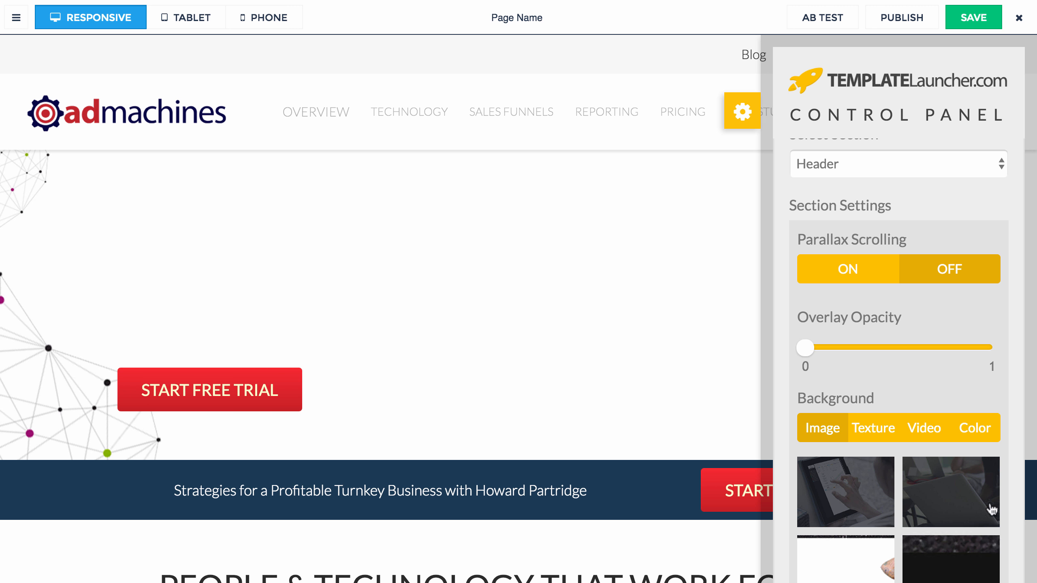
scroll(927, 325, "up", 5)
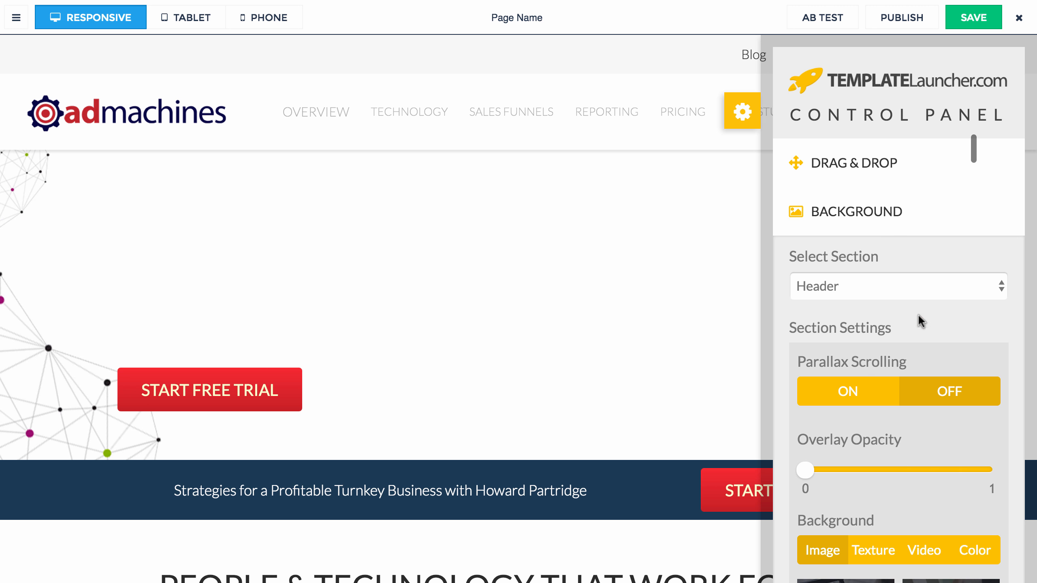
left_click(849, 227)
Step: In the page element list, hide the Header's plain Background layer
left_click(17, 17)
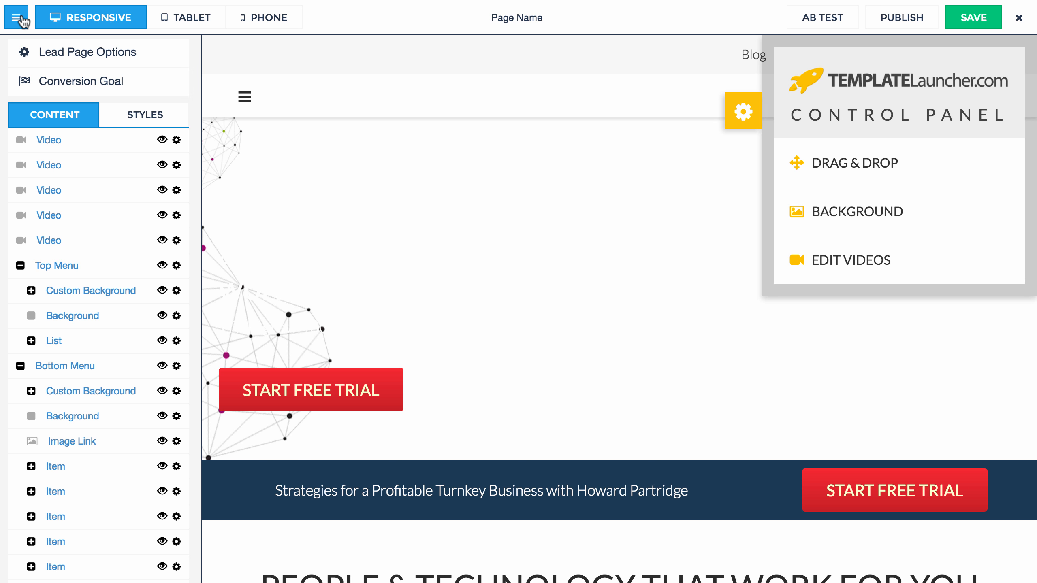
scroll(58, 276, "down", 5)
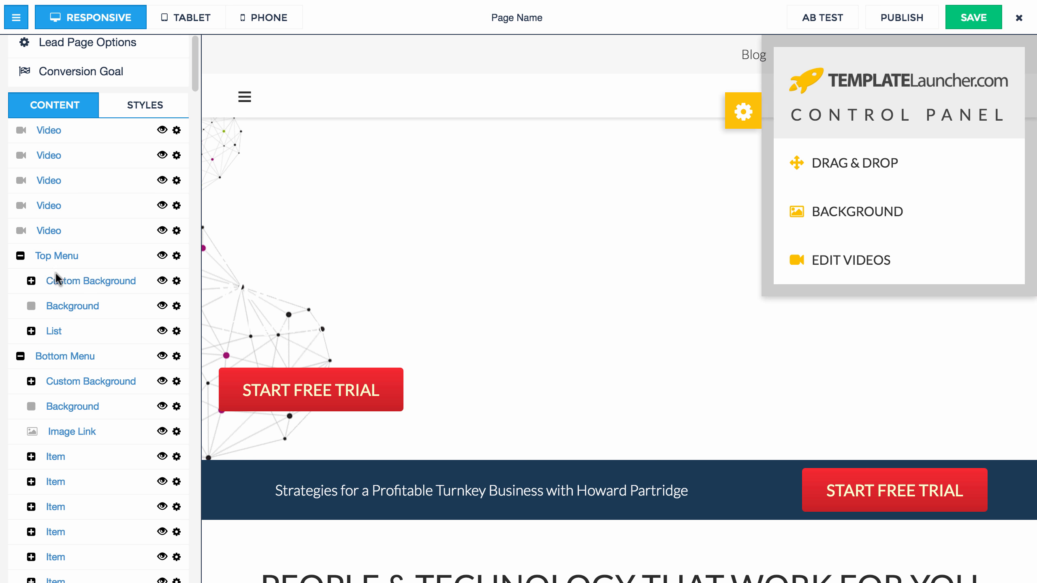
scroll(58, 278, "down", 7)
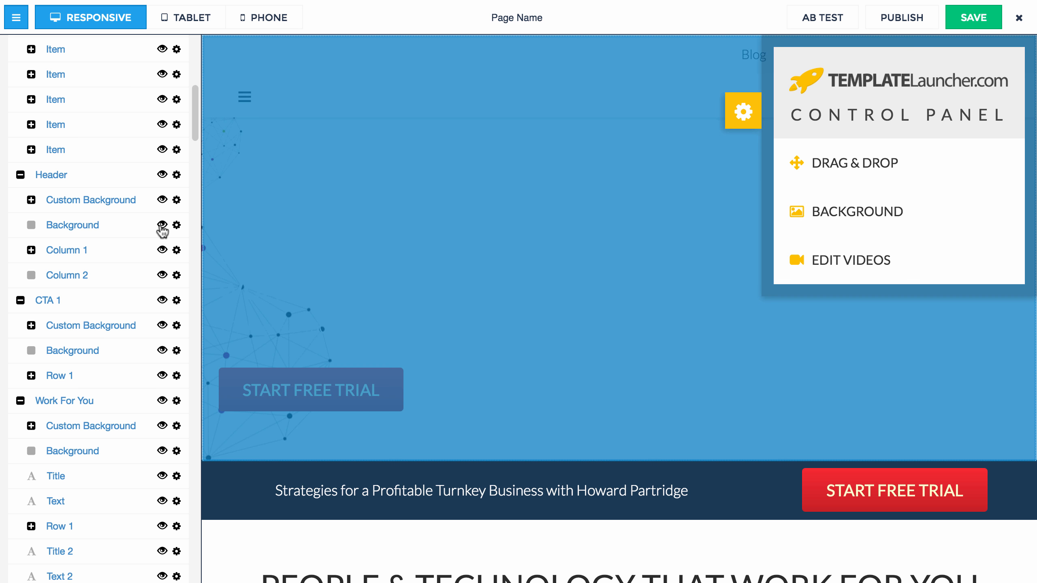
left_click(162, 225)
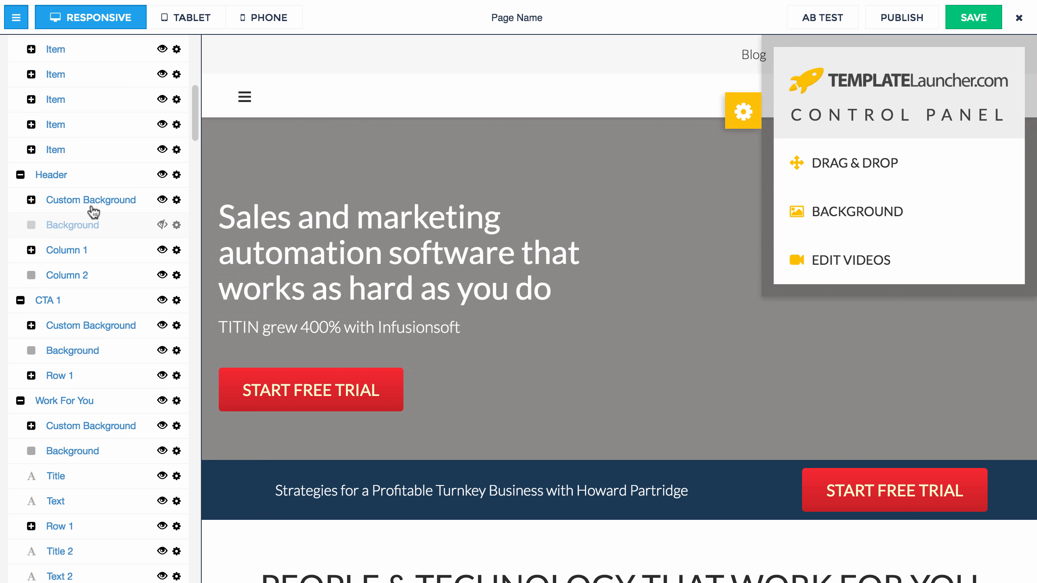
Step: Set the Header's Custom Background image to the High Performance Academy crowd picture
left_click(91, 202)
left_click(69, 225)
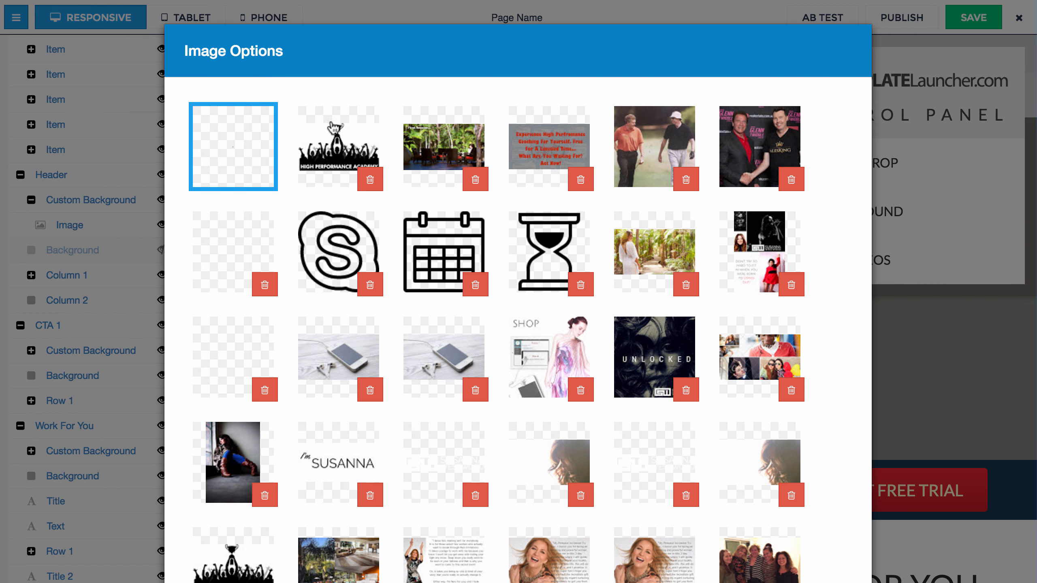
left_click(334, 128)
scroll(564, 245, "down", 15)
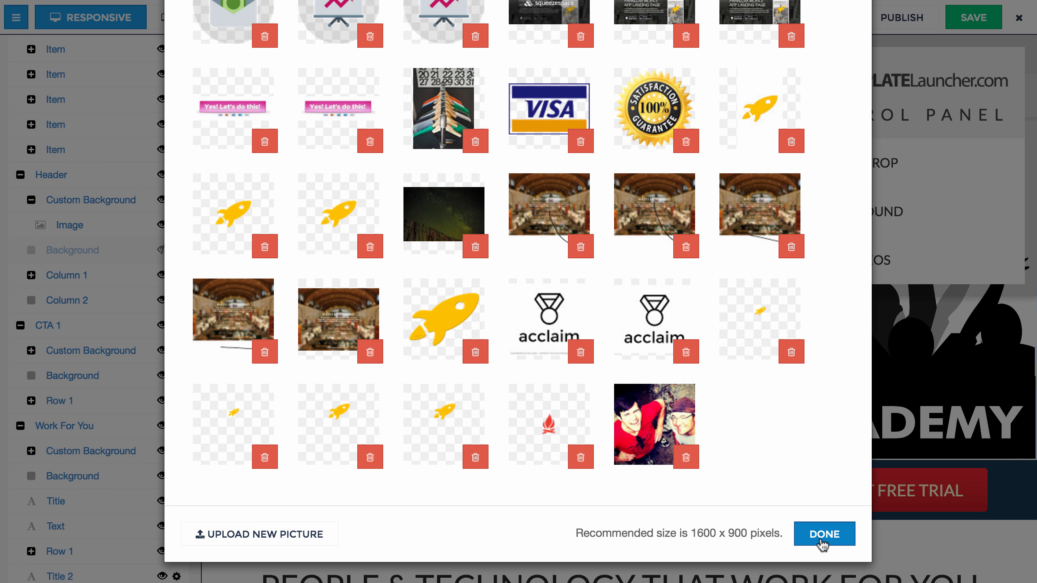
left_click(822, 545)
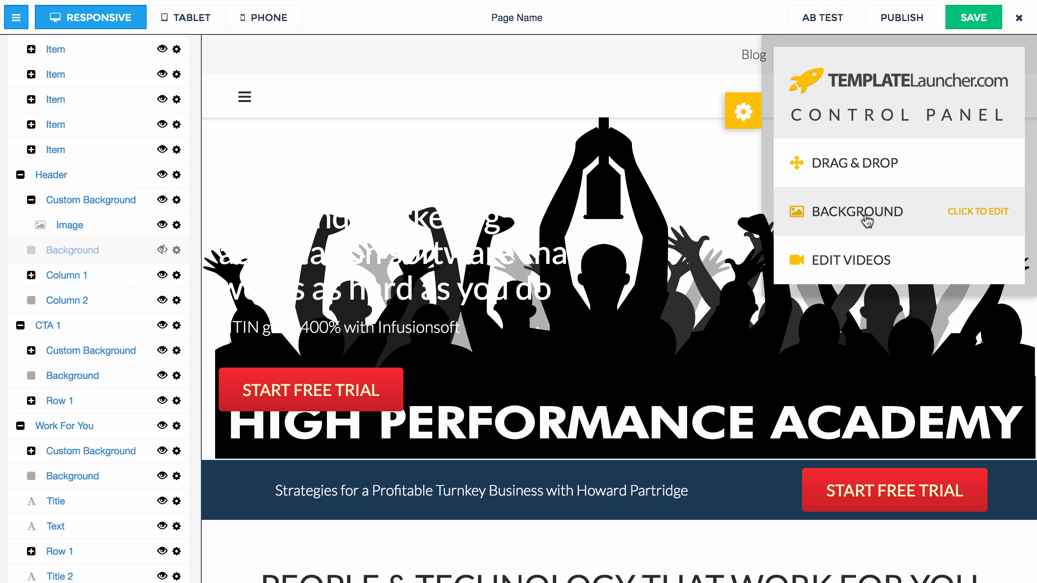
left_click(82, 277)
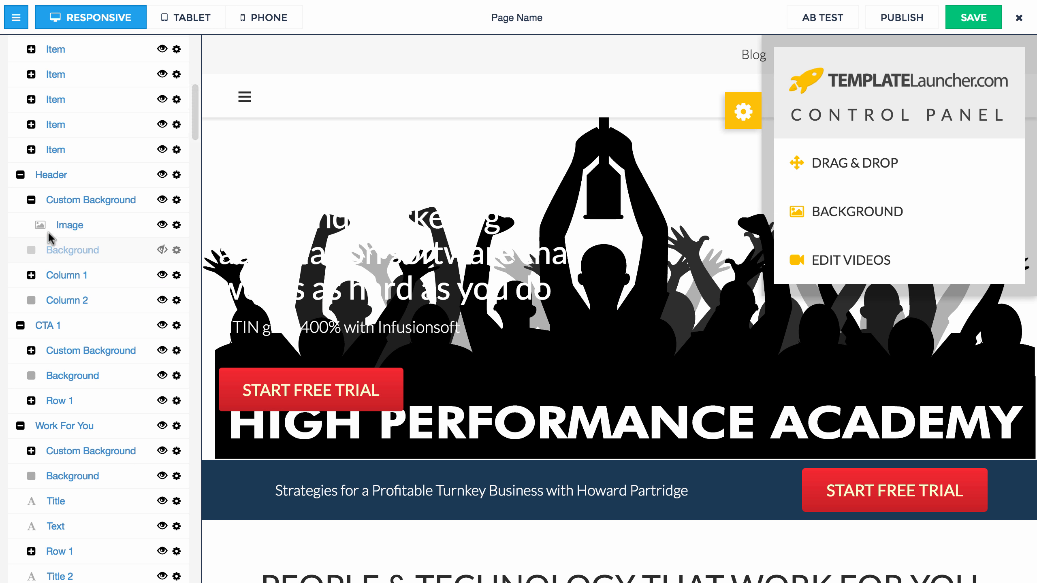
Step: Raise the header background's overlay opacity to darken the image
left_click(894, 217)
mouse_move(805, 470)
left_mouse_down()
mouse_move(918, 478)
mouse_move(803, 479)
left_mouse_up()
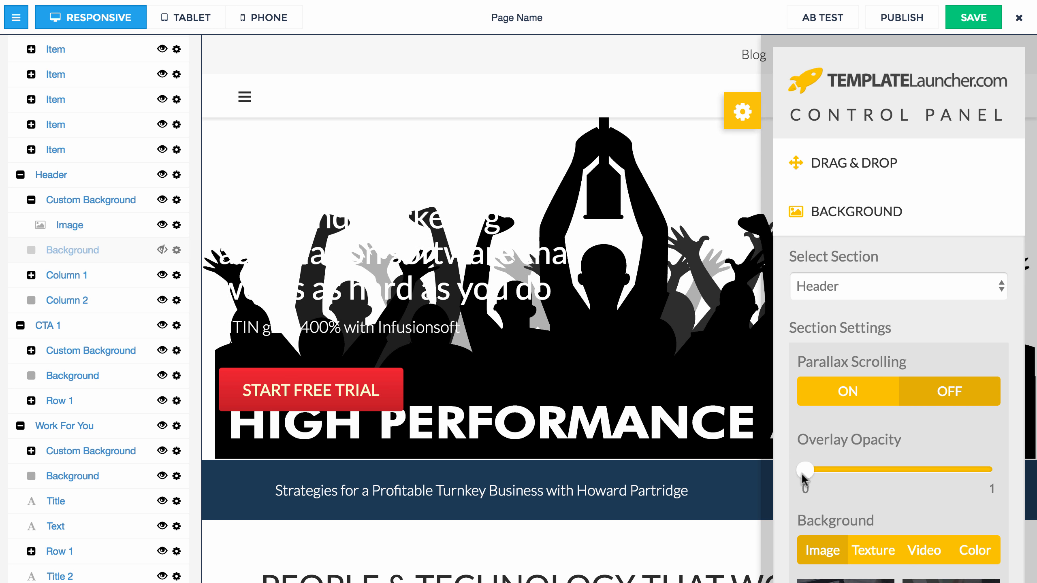
left_click(849, 233)
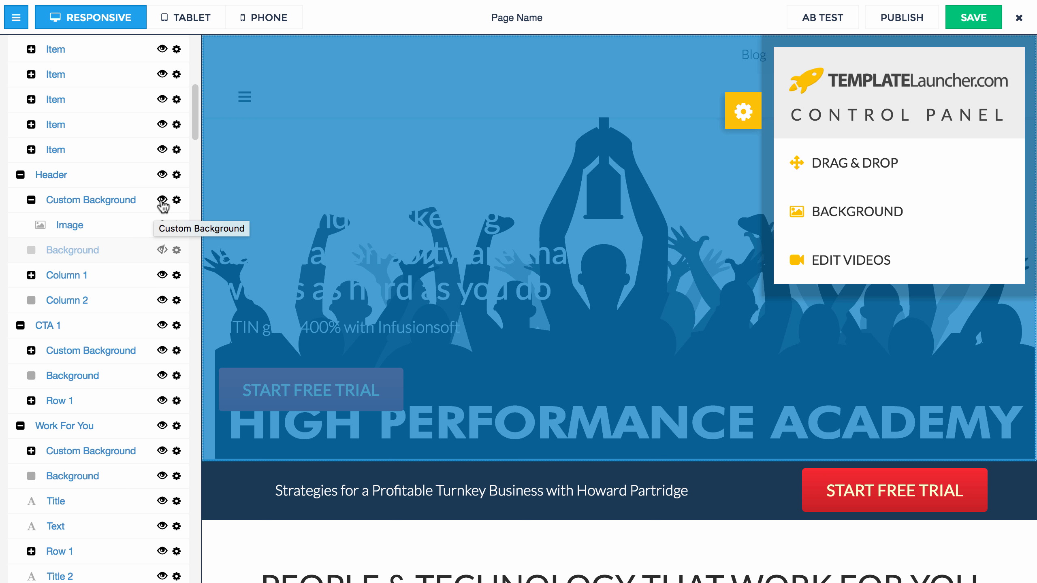
Step: Hide the header's custom background image and set its Styles background colour to #a81414
left_click(162, 200)
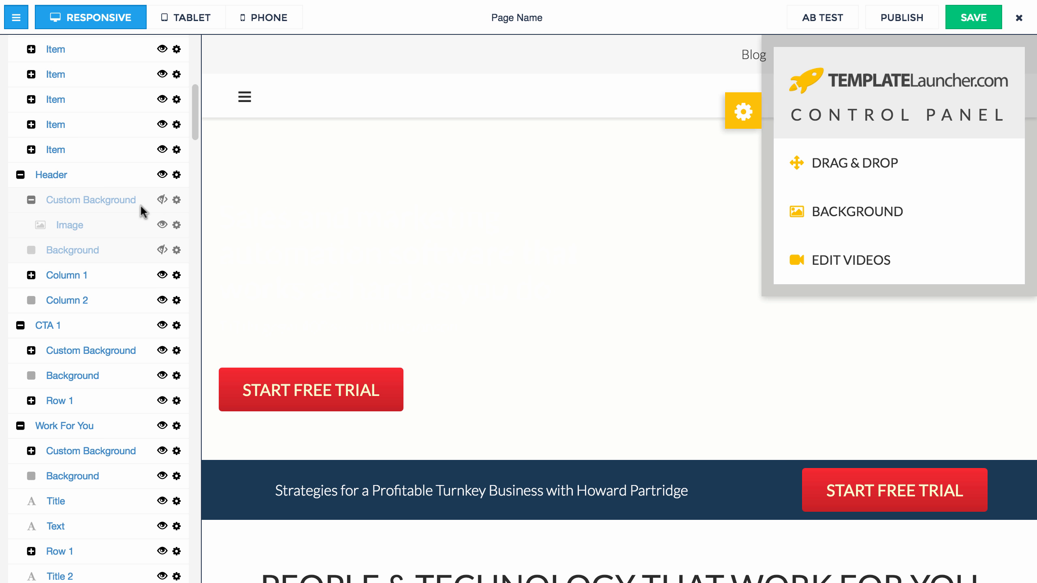
scroll(140, 204, "up", 10)
left_click(136, 119)
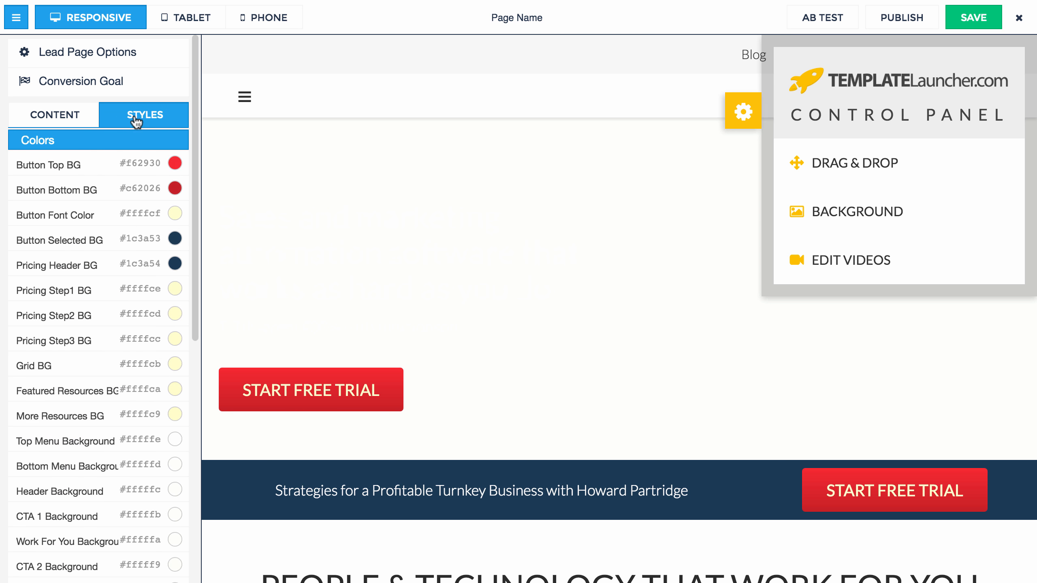
scroll(110, 401, "down", 4)
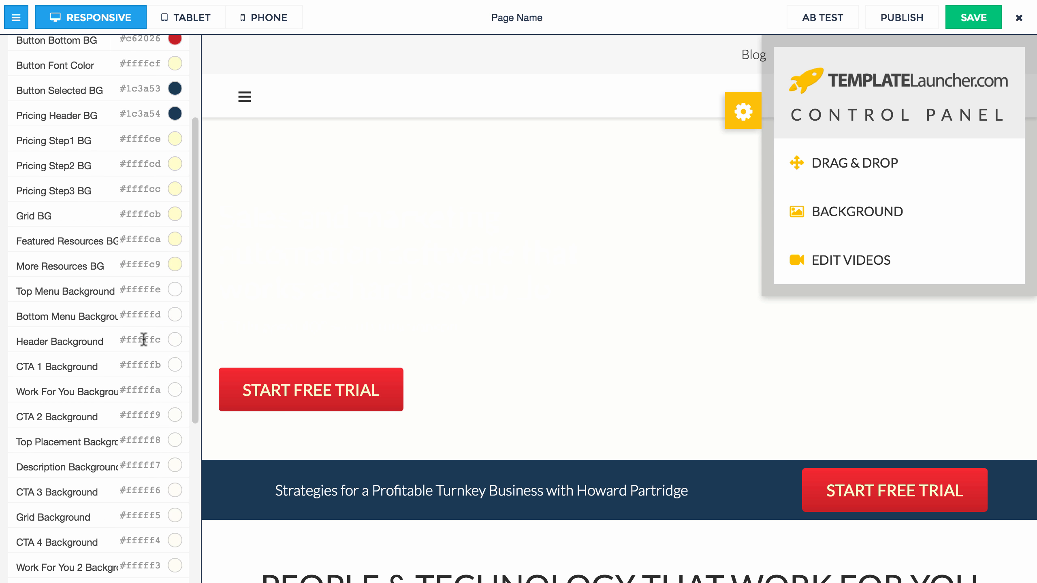
left_click(144, 339)
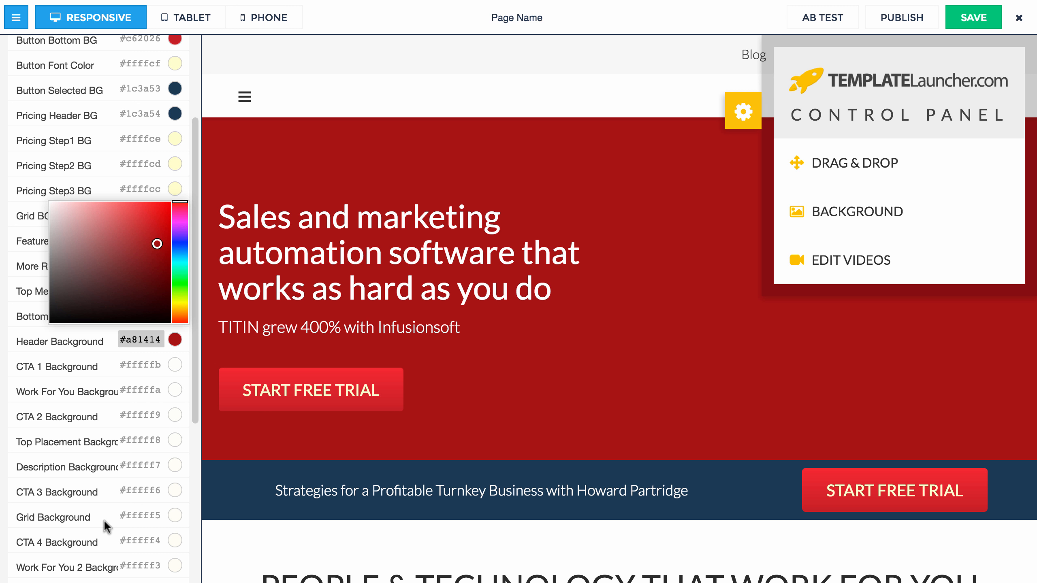
scroll(57, 122, "up", 4)
left_click(55, 116)
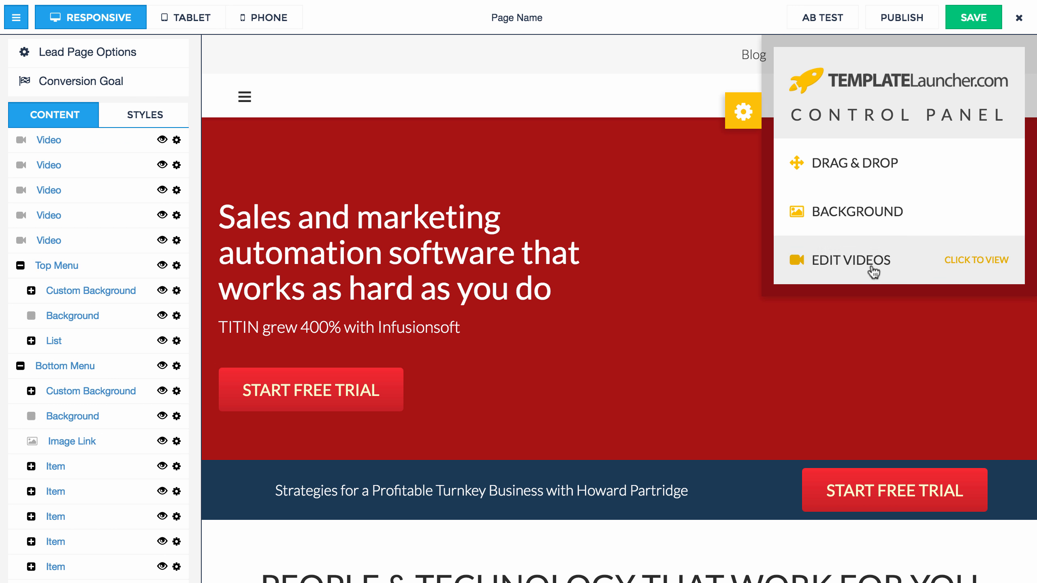
left_click(911, 273)
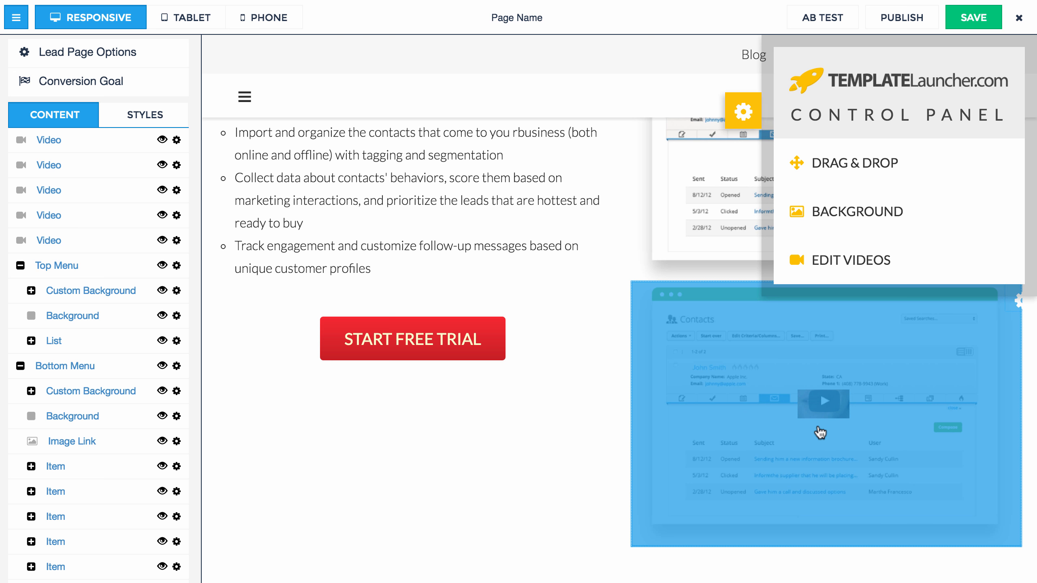
scroll(780, 349, "up", 5)
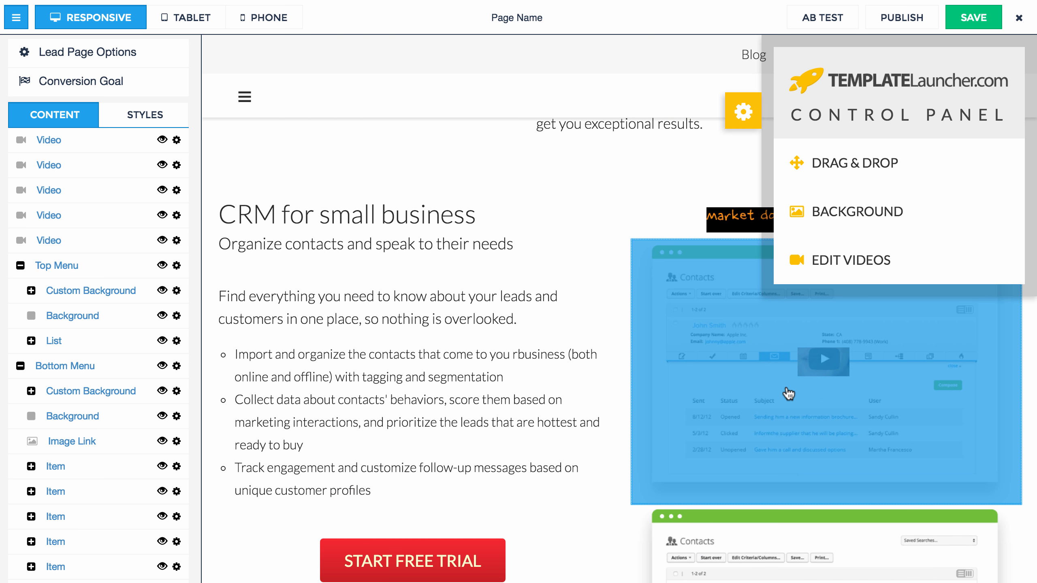
scroll(750, 385, "up", 3)
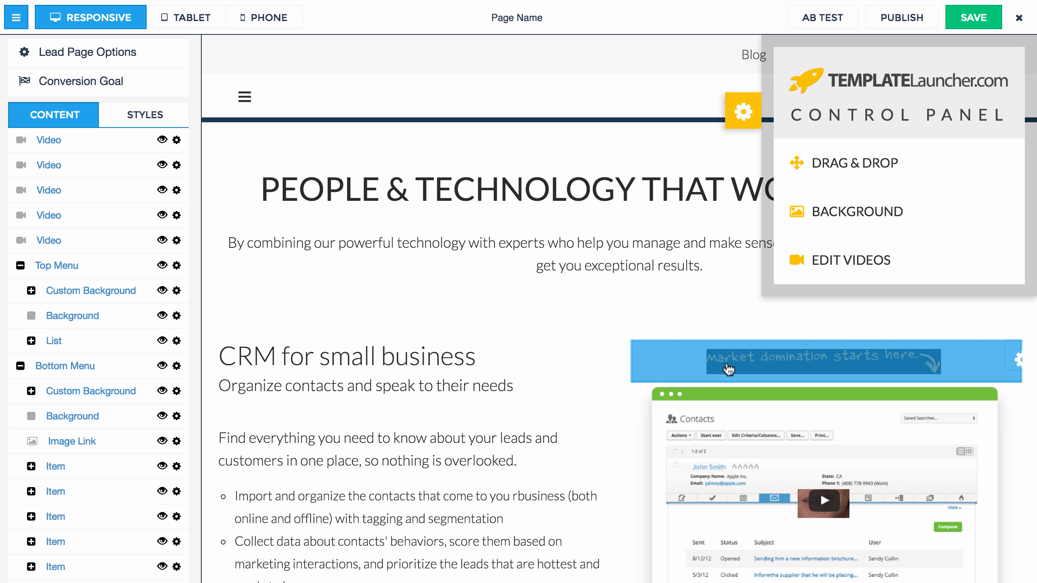
scroll(816, 449, "down", 3)
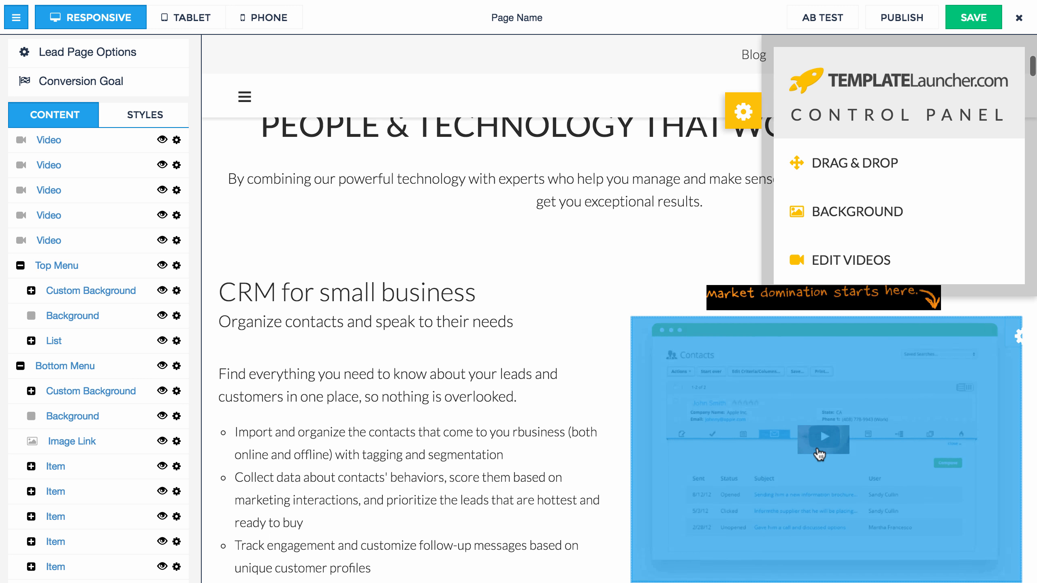
left_click(812, 422)
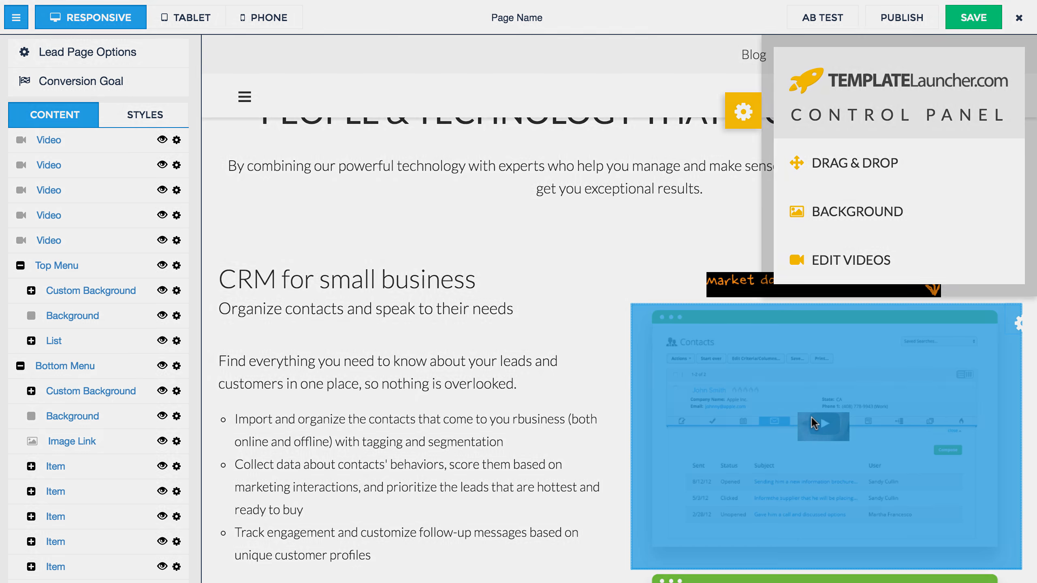
scroll(673, 503, "down", 10)
scroll(673, 503, "down", 5)
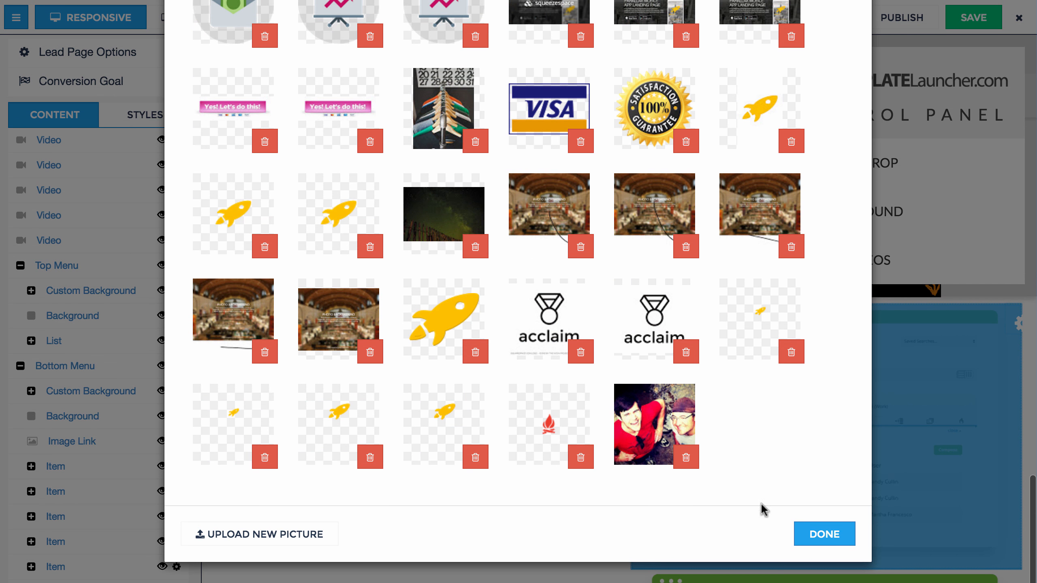
left_click(824, 538)
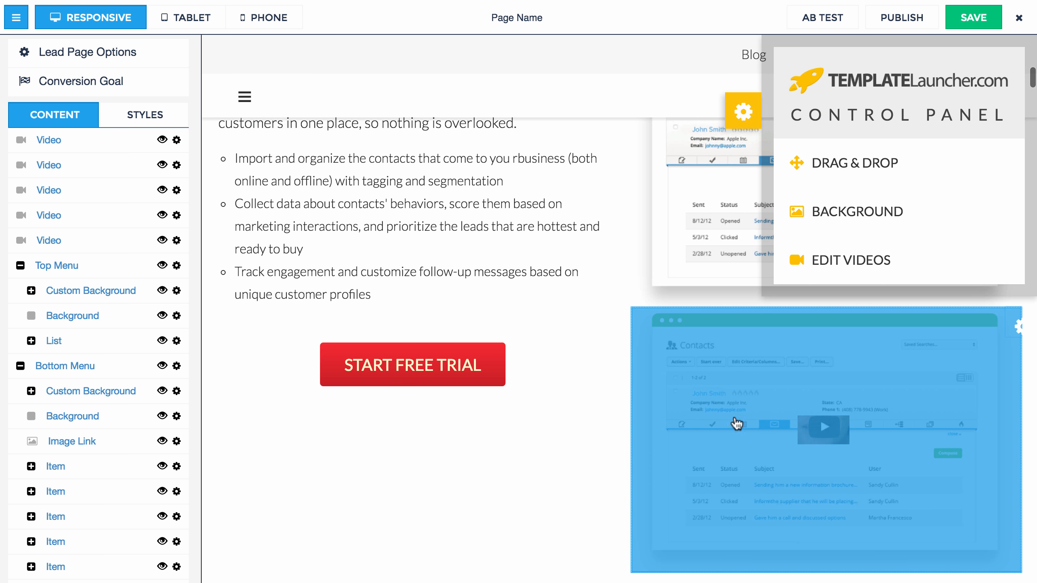
left_click(797, 441)
scroll(686, 398, "down", 15)
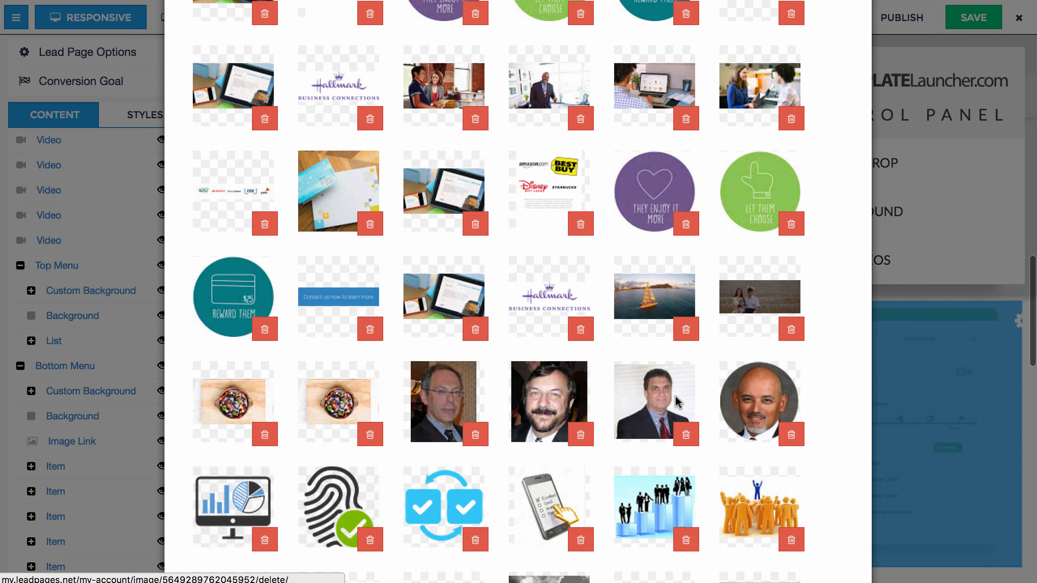
left_click(815, 532)
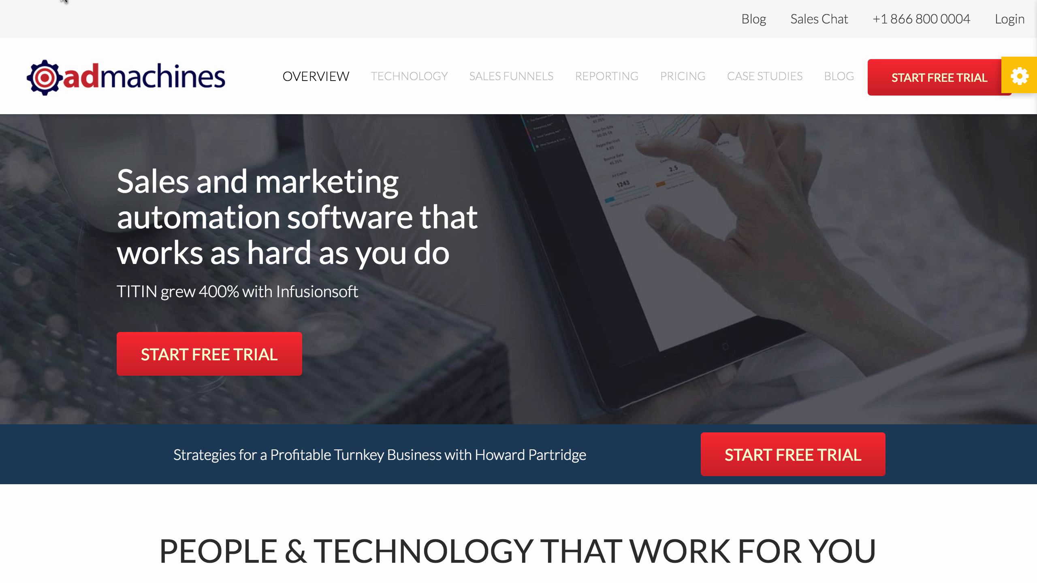
Step: In the live preview, enlarge the Contacts screenshot, close it, and scroll through the page
scroll(742, 407, "down", 15)
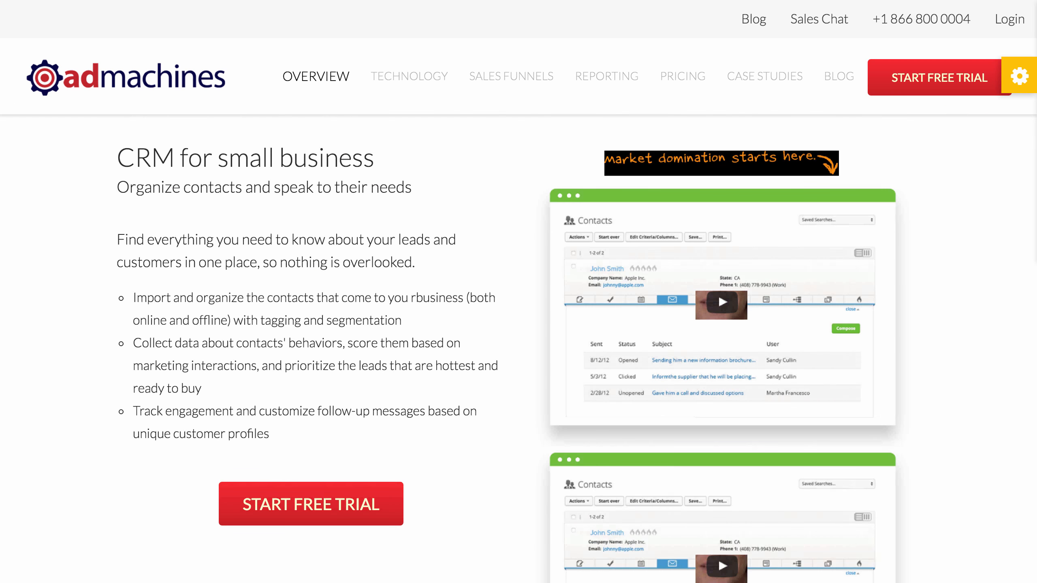
left_click(759, 423)
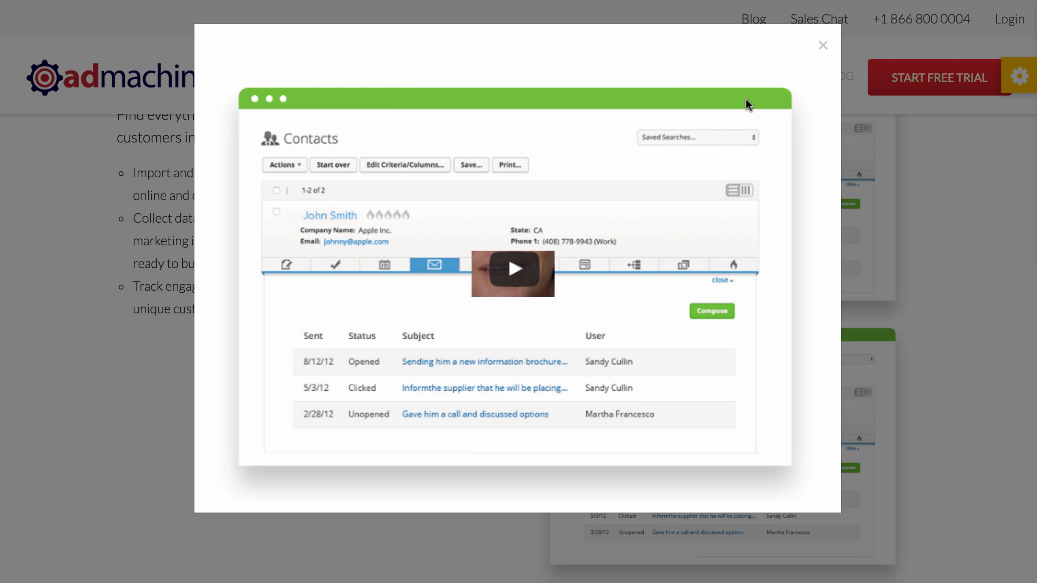
left_click(822, 45)
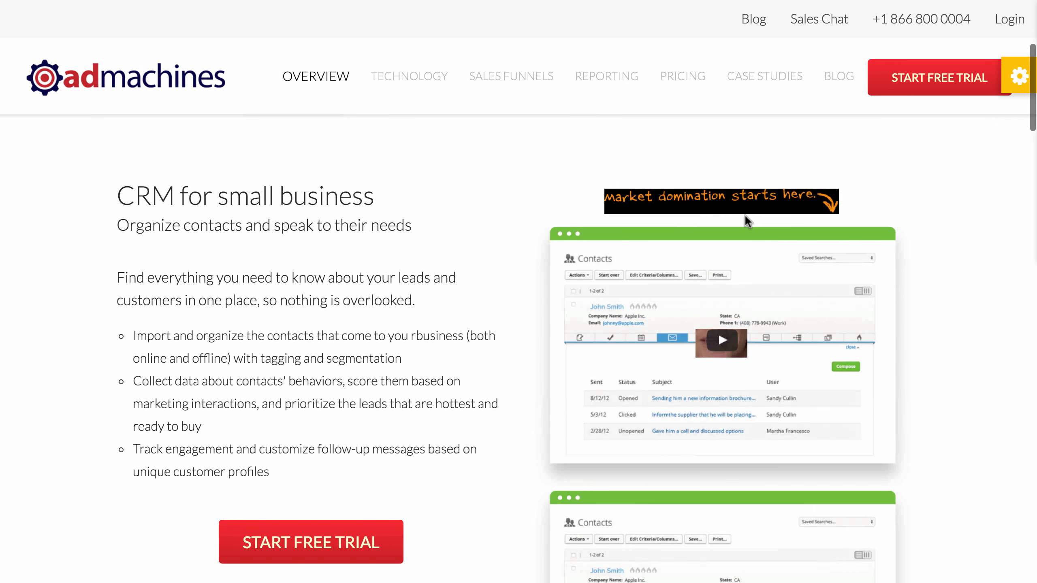
scroll(738, 522, "up", 5)
scroll(735, 491, "down", 4)
scroll(731, 470, "down", 1)
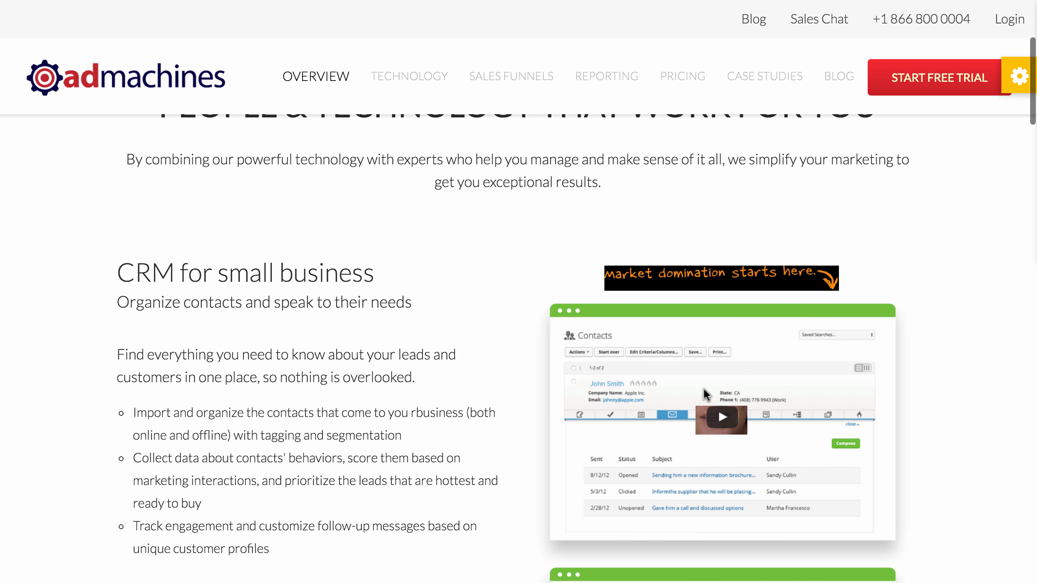
scroll(704, 390, "down", 6)
scroll(721, 356, "up", 5)
scroll(794, 306, "down", 7)
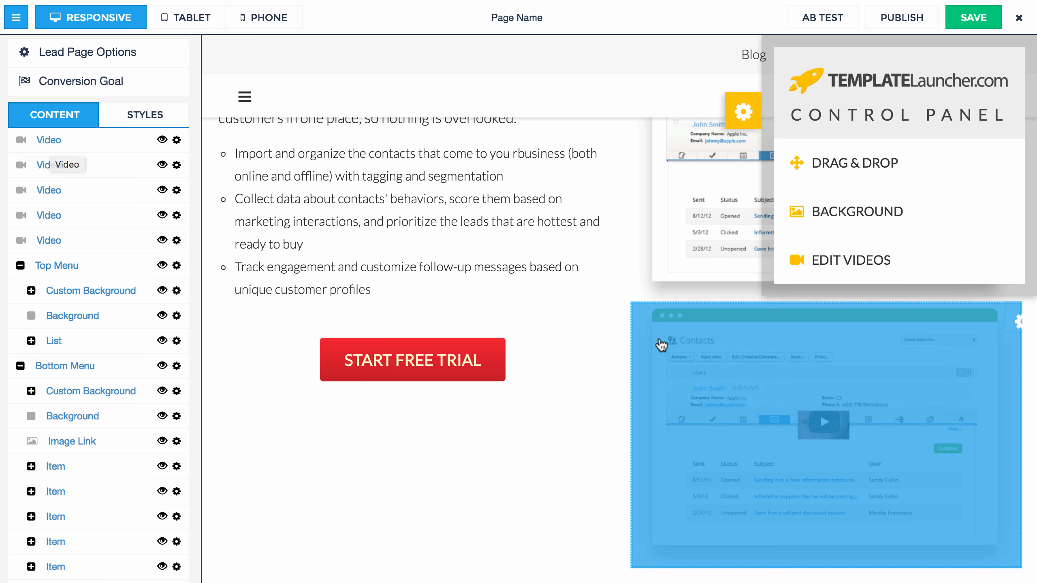
Step: Scroll through the page sections and collapse the left Content sidebar for a full-width canvas
scroll(662, 341, "up", 10)
scroll(776, 368, "down", 5)
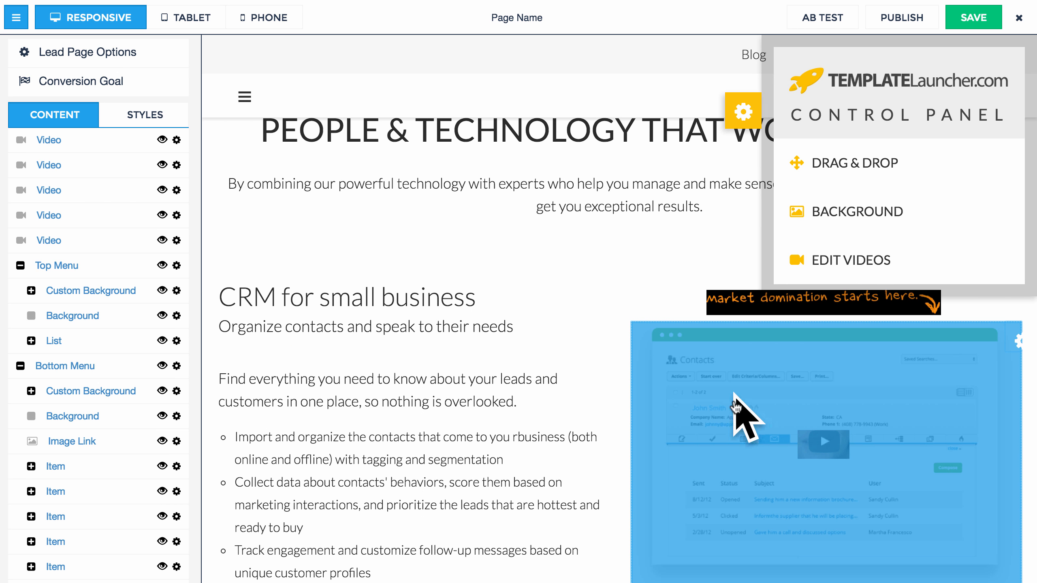
scroll(741, 417, "down", 8)
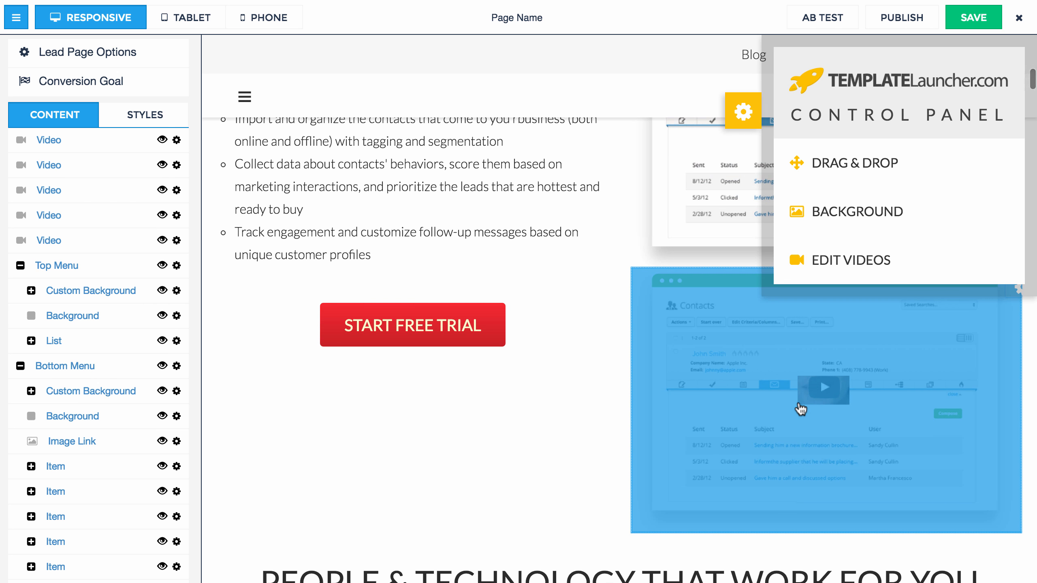
scroll(800, 409, "down", 15)
scroll(480, 266, "up", 3)
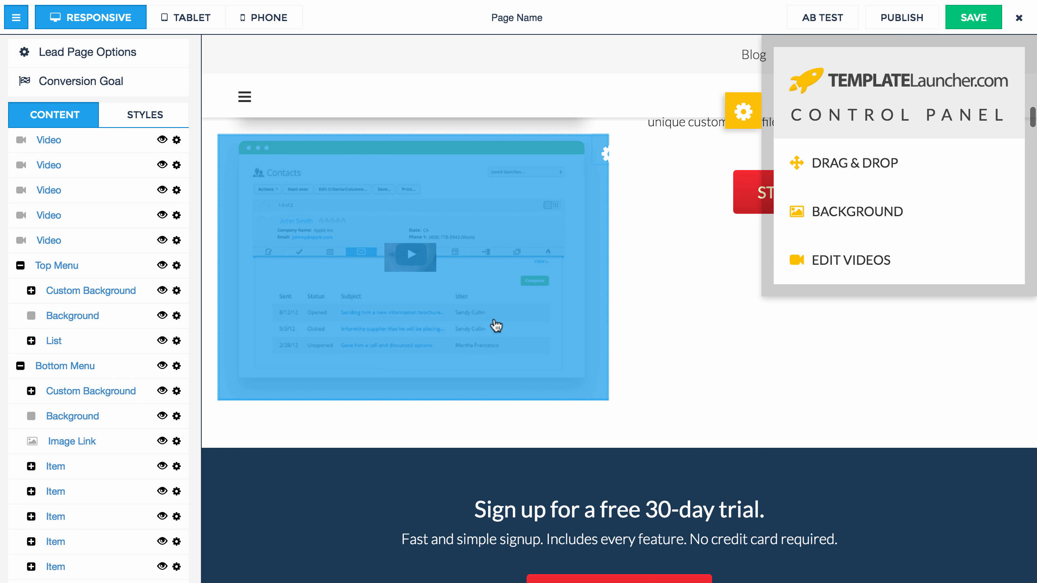
scroll(588, 384, "down", 15)
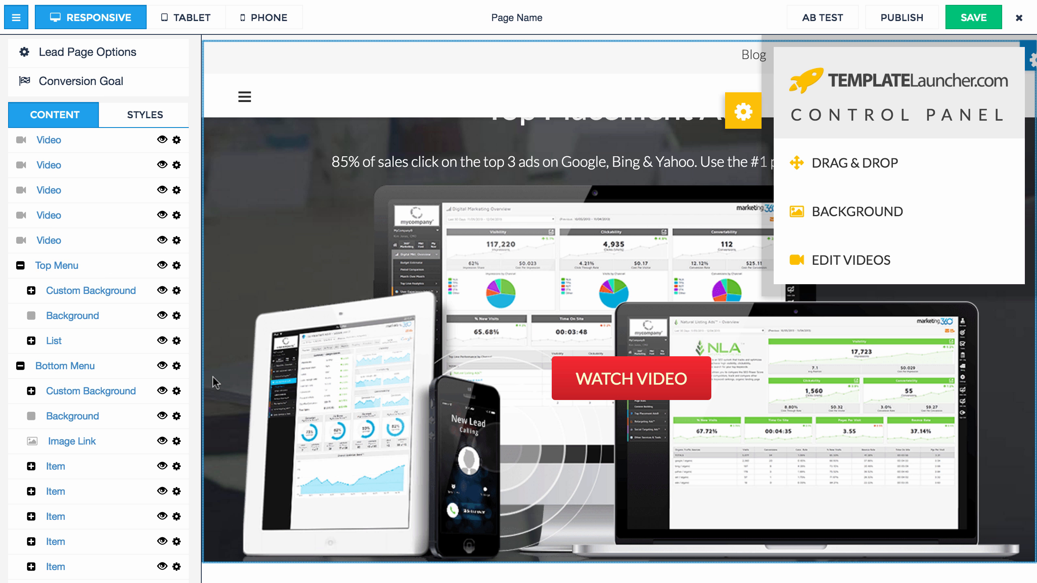
left_click(16, 17)
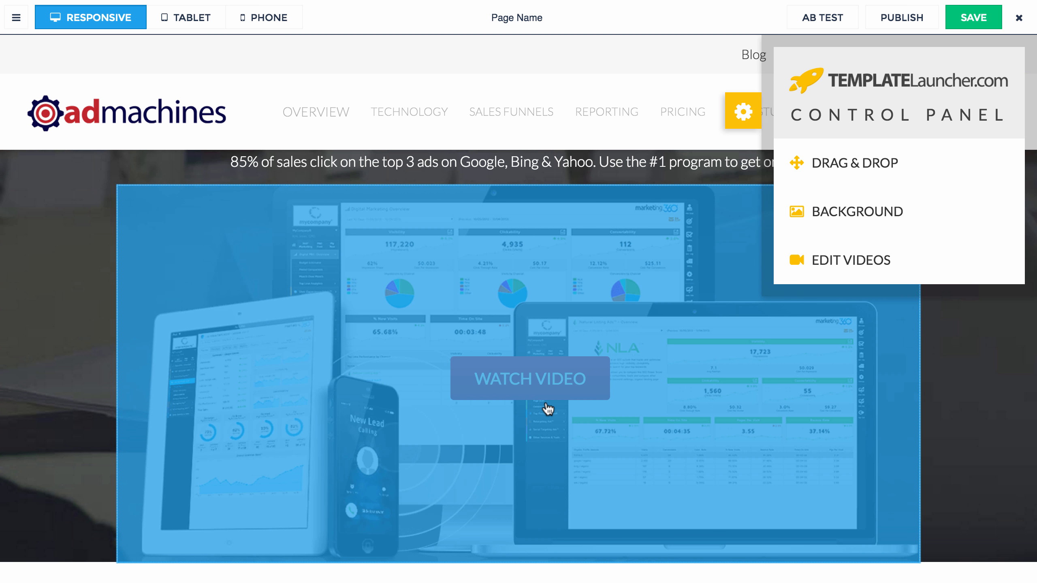
scroll(479, 378, "down", 15)
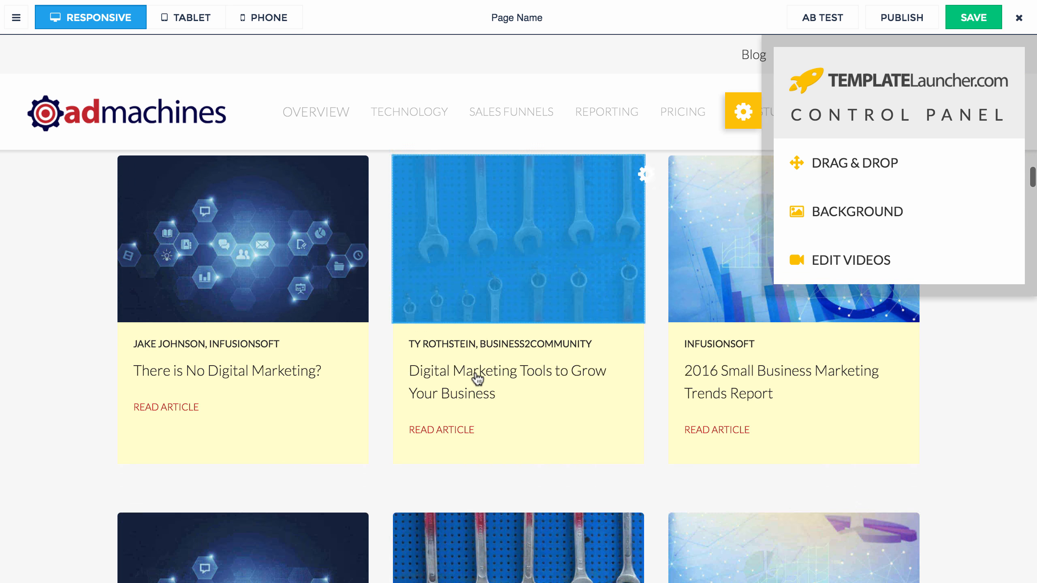
scroll(478, 379, "up", 15)
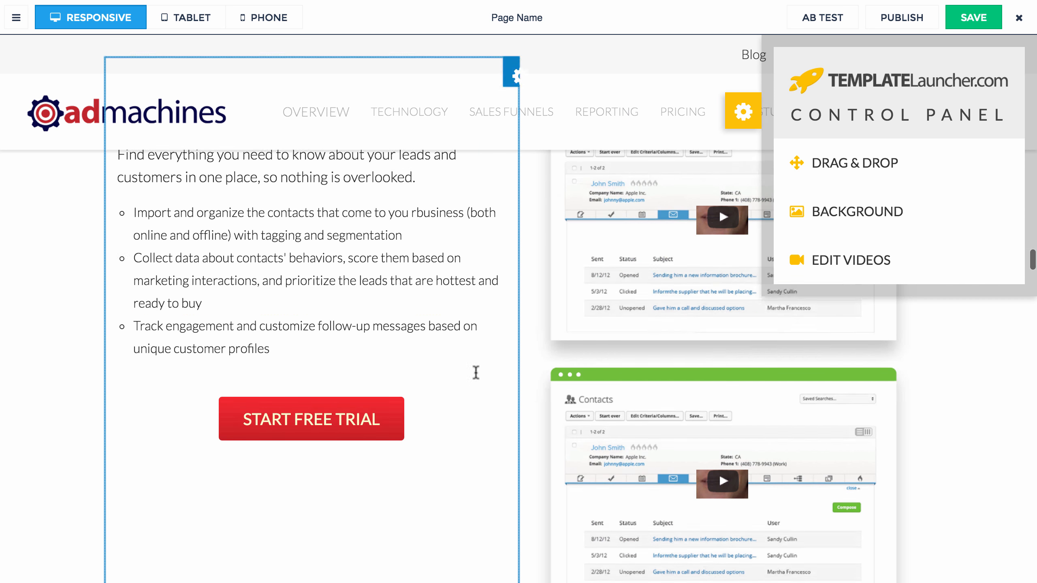
scroll(802, 476, "down", 10)
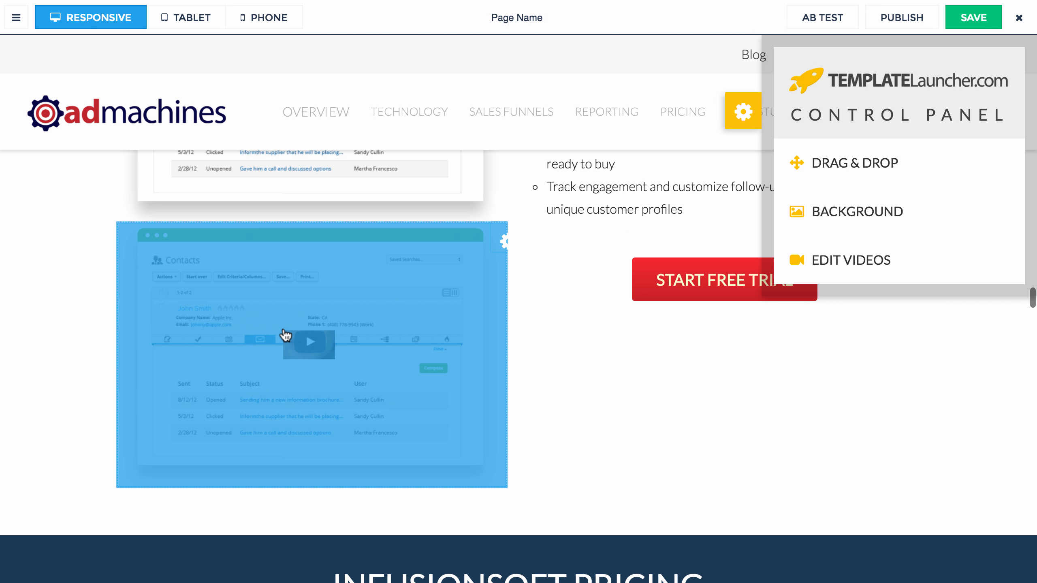
Step: Open the first video from the Edit Videos list, check its embed-code settings, and close them
left_click(851, 262)
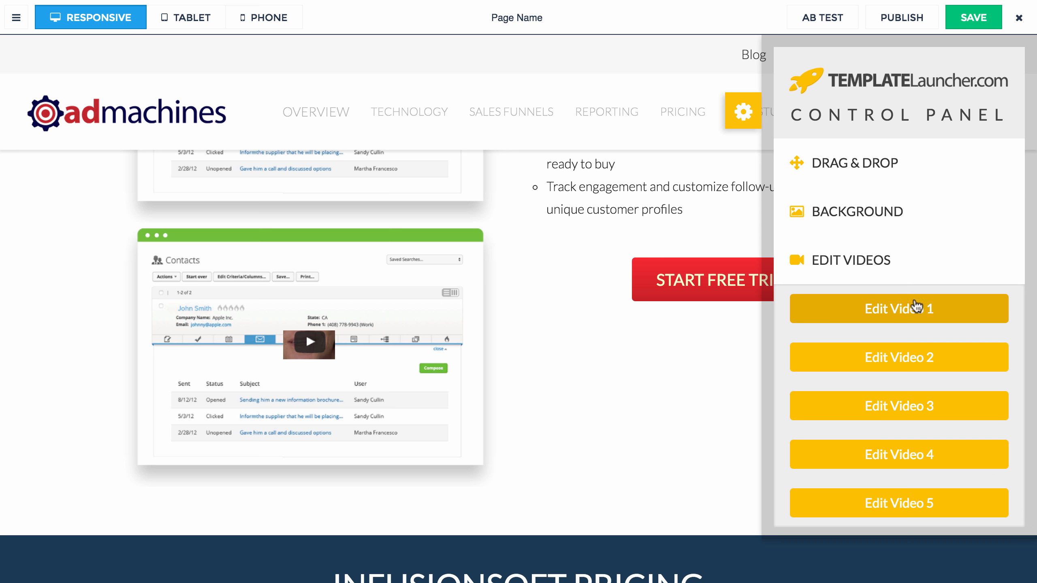
left_click(906, 313)
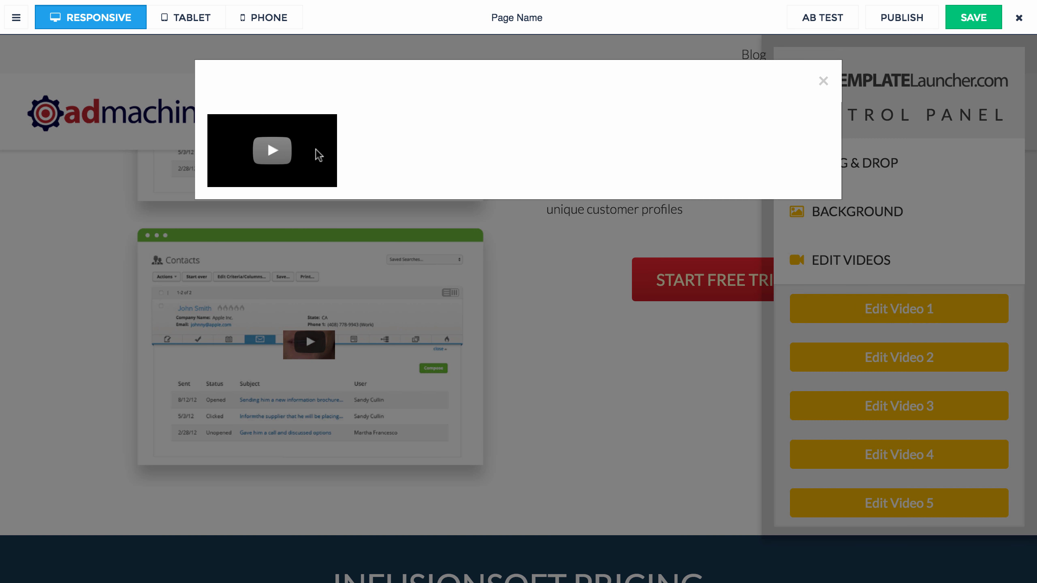
left_click(312, 153)
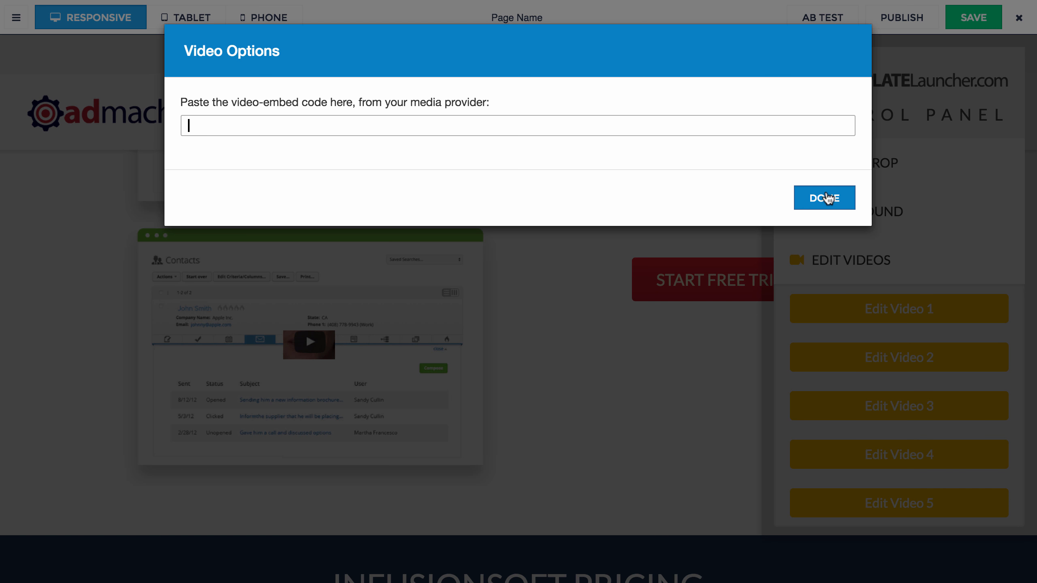
left_click(825, 198)
left_click(821, 82)
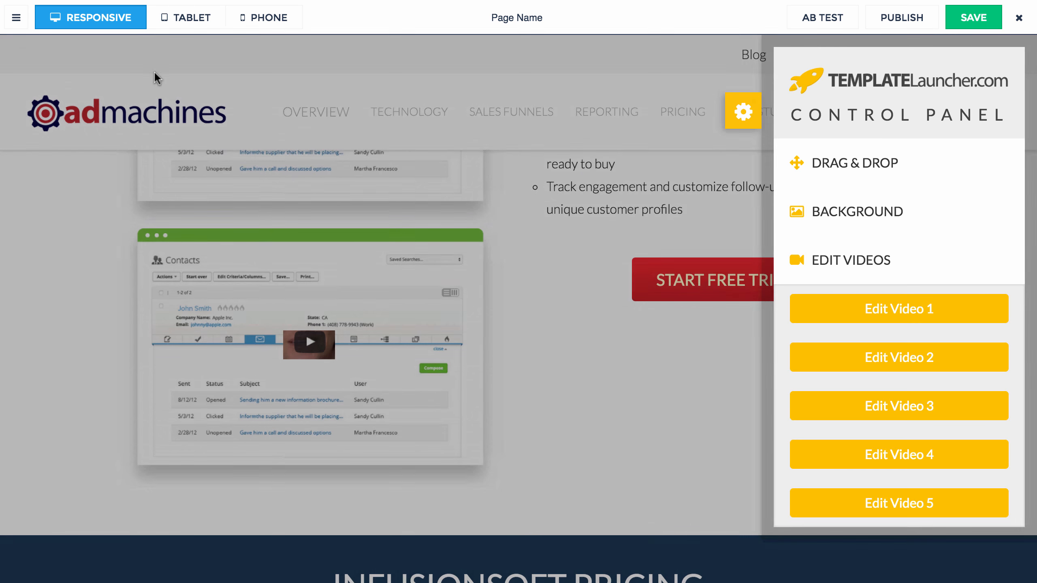
Step: Recheck the first Video element's embed settings, close the video preview, and fold away Edit Videos
left_click(16, 17)
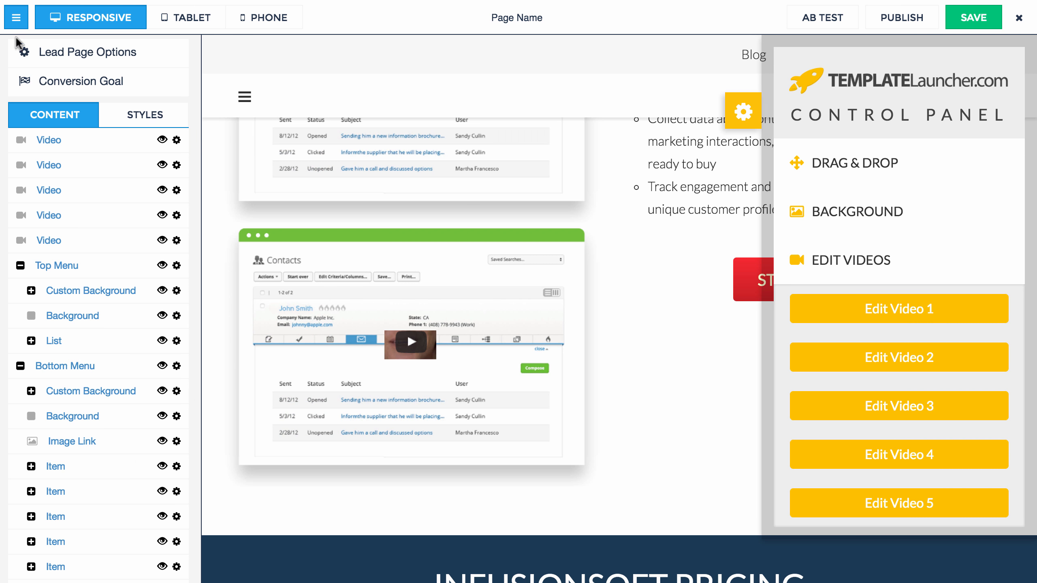
left_click(50, 141)
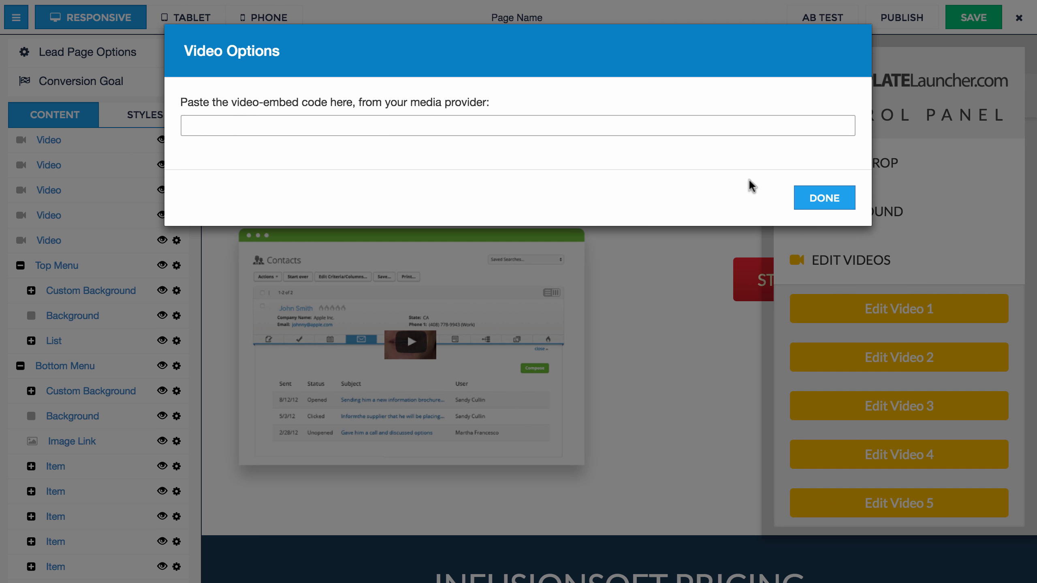
left_click(815, 199)
left_click(887, 314)
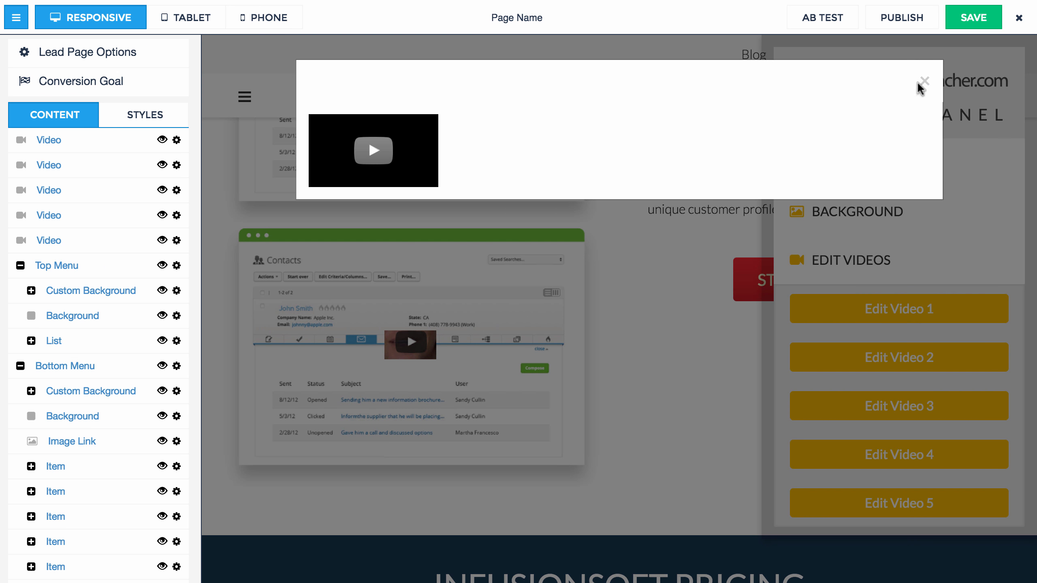
left_click(923, 82)
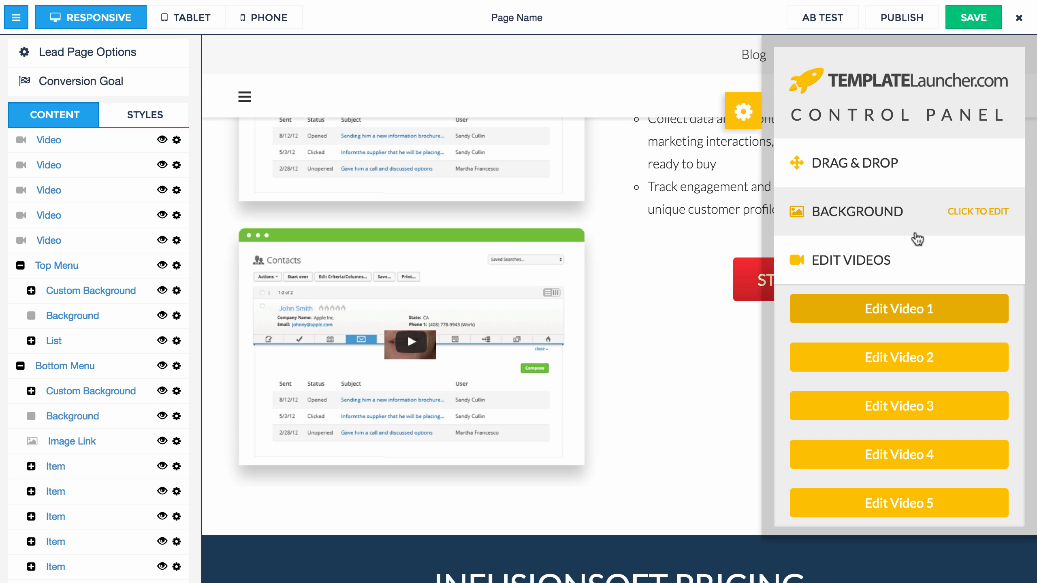
left_click(914, 257)
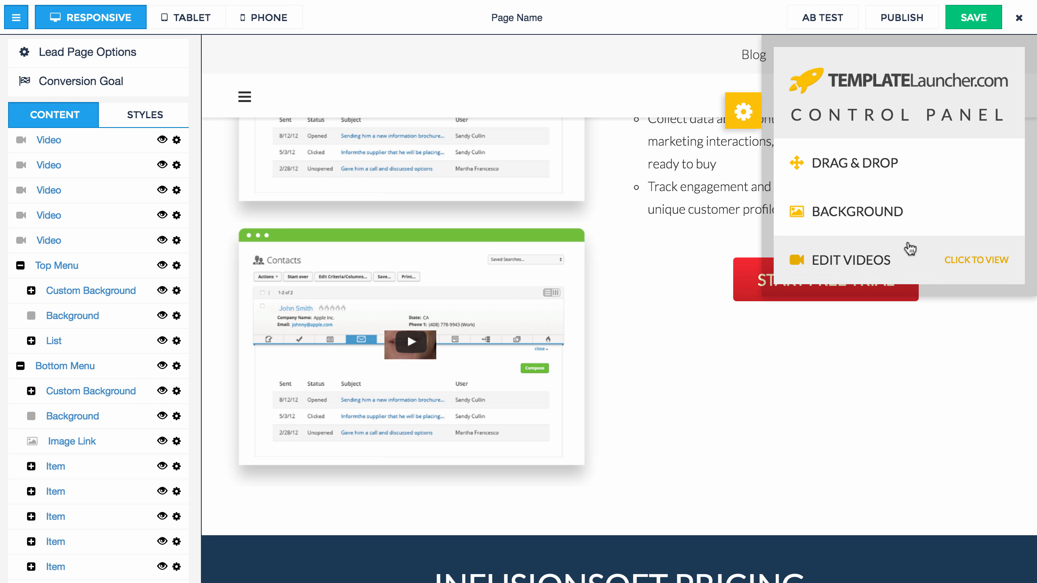
Step: Close the TemplateLauncher panel and editor sidebar, then scroll down to the pricing section
left_click(743, 113)
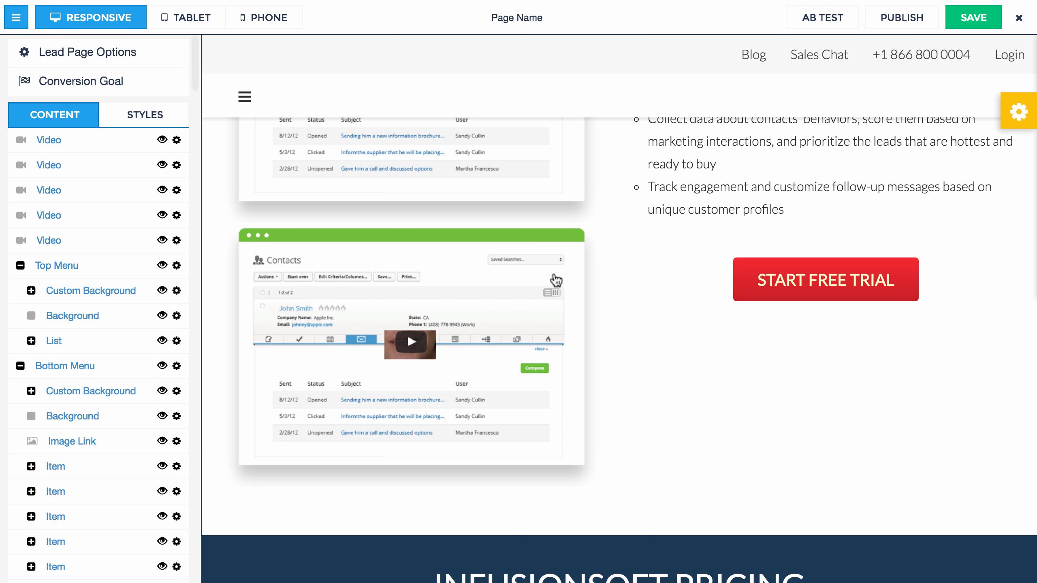
left_click(15, 17)
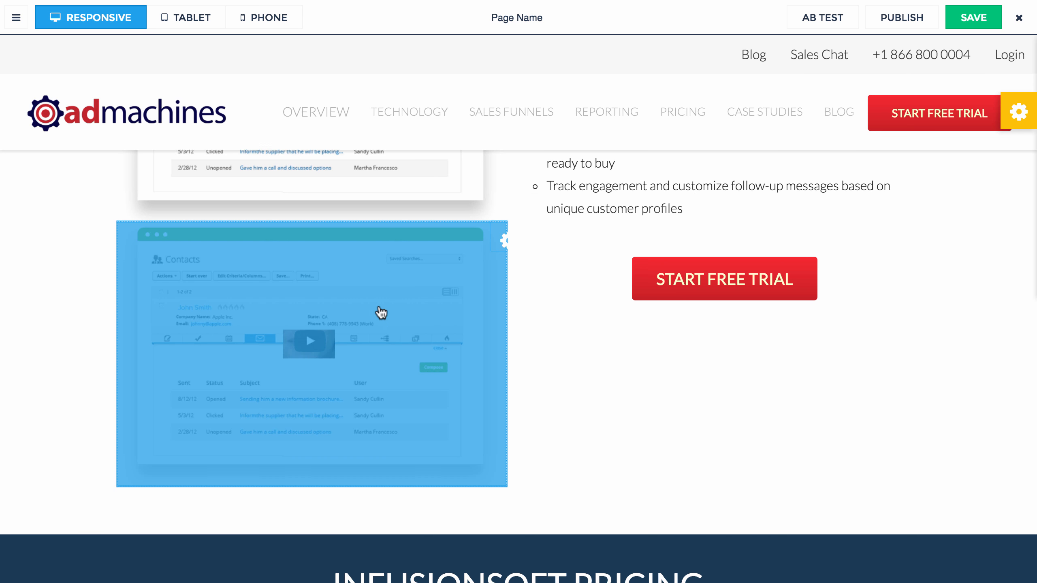
scroll(381, 314, "down", 10)
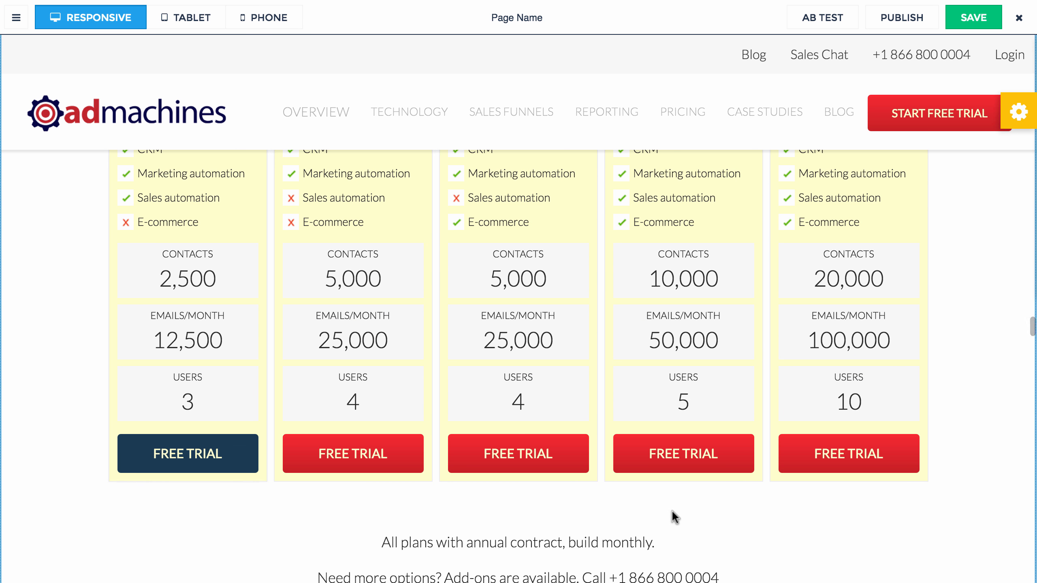
scroll(341, 474, "down", 1)
scroll(341, 474, "up", 6)
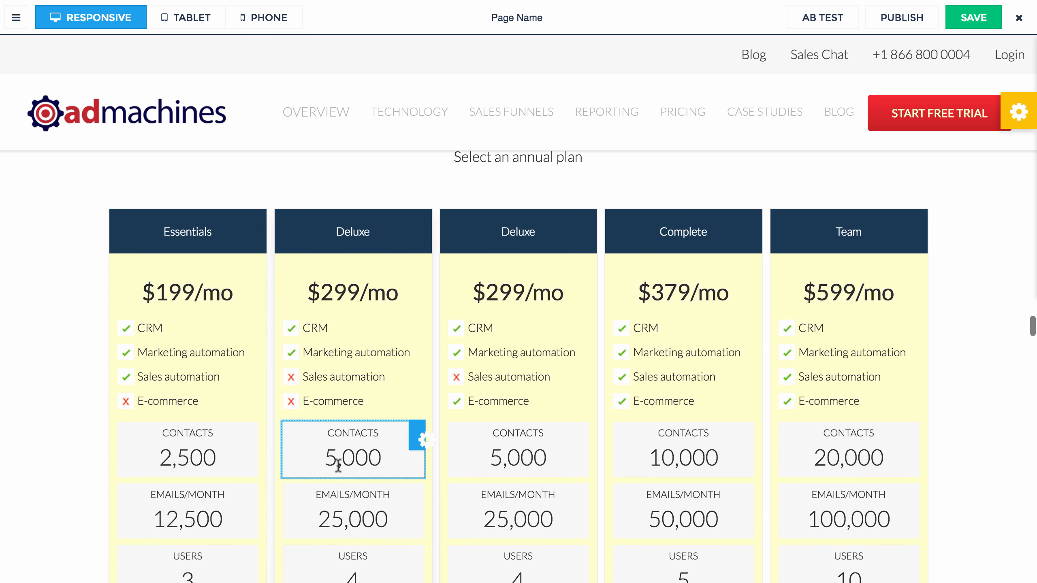
scroll(339, 466, "down", 15)
scroll(338, 465, "down", 20)
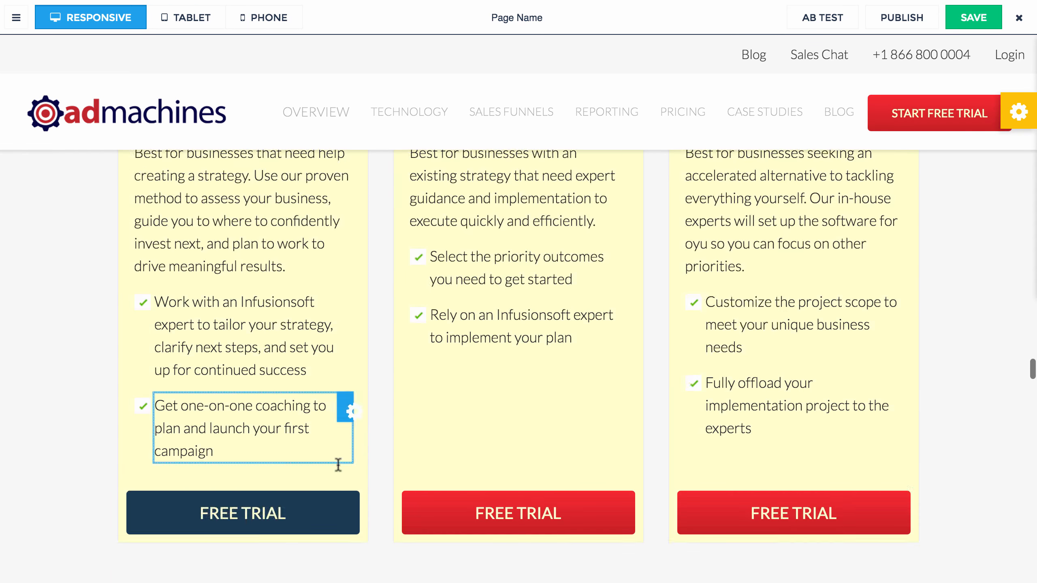
scroll(338, 461, "down", 2)
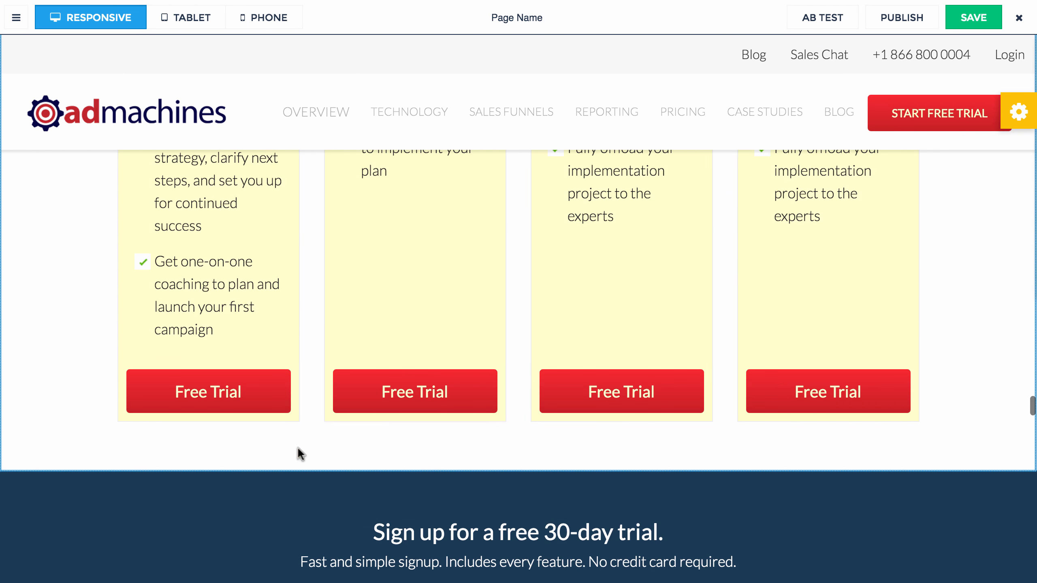
scroll(297, 447, "up", 20)
scroll(297, 446, "up", 3)
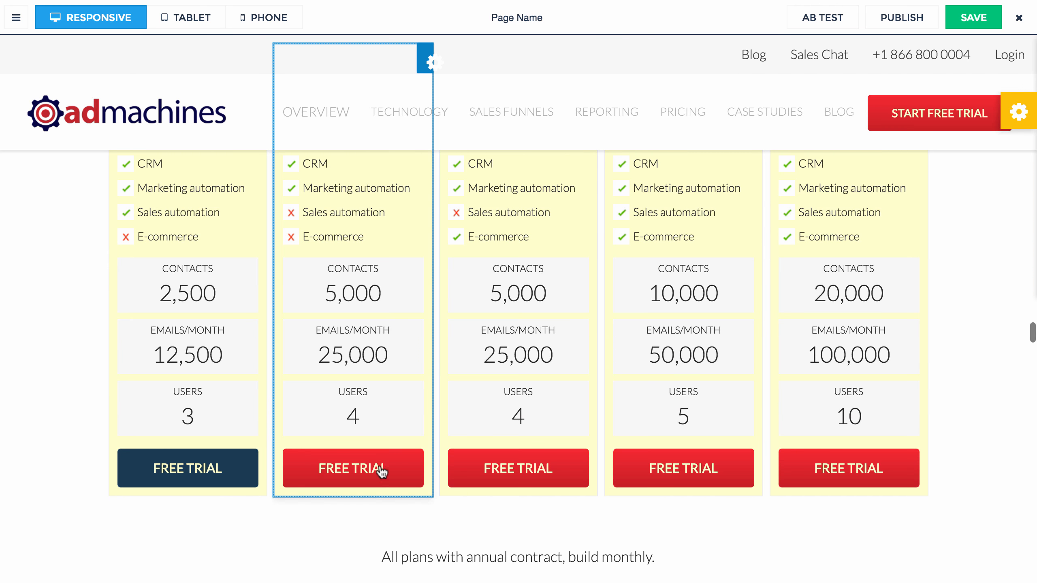
Step: Select the second plan's FREE TRIAL button and review the four Kickstart pricing columns
left_click(382, 470)
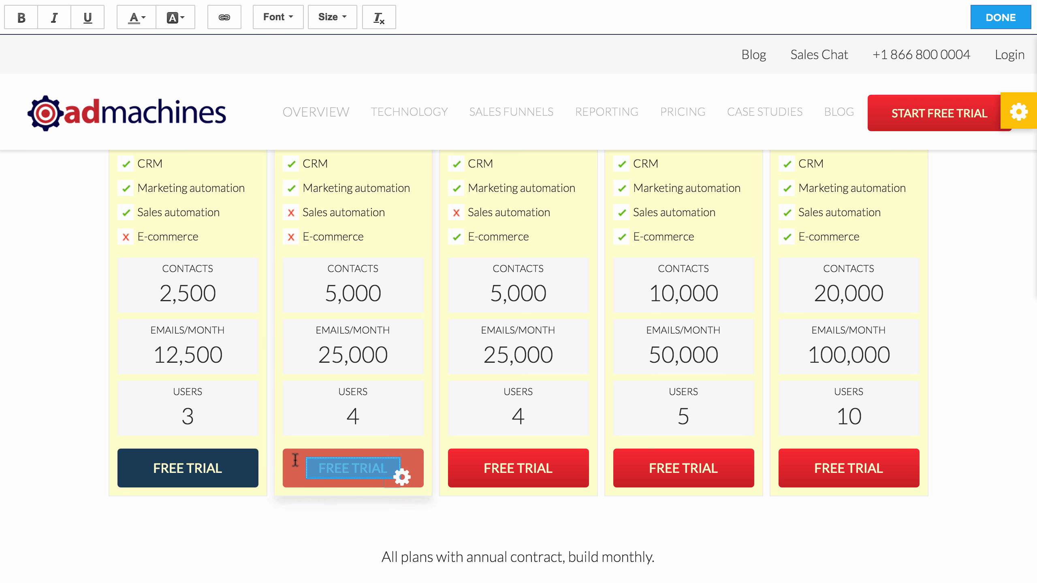
scroll(277, 488, "up", 5)
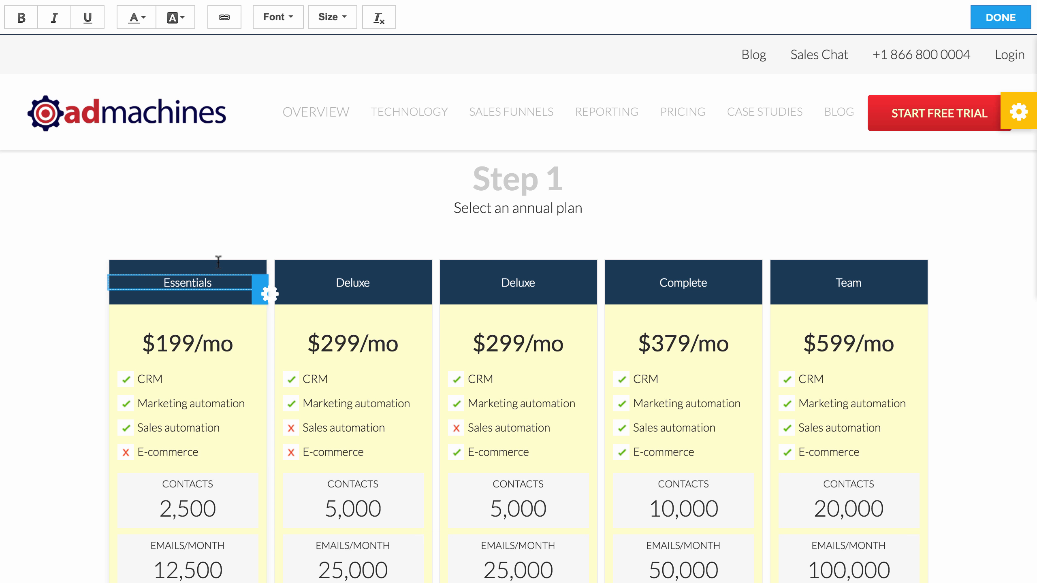
scroll(265, 278, "down", 20)
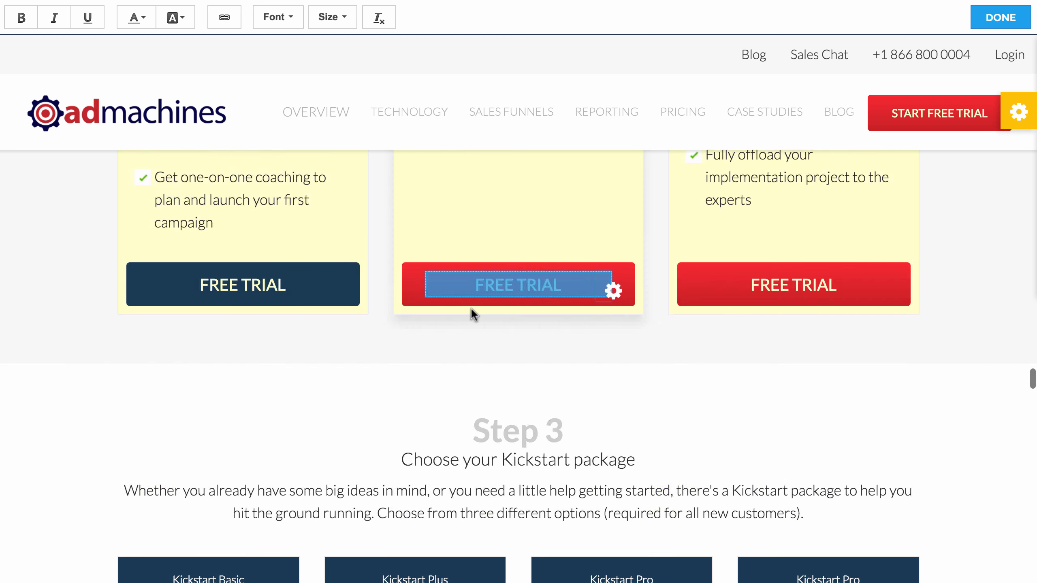
scroll(471, 308, "down", 12)
scroll(442, 307, "down", 8)
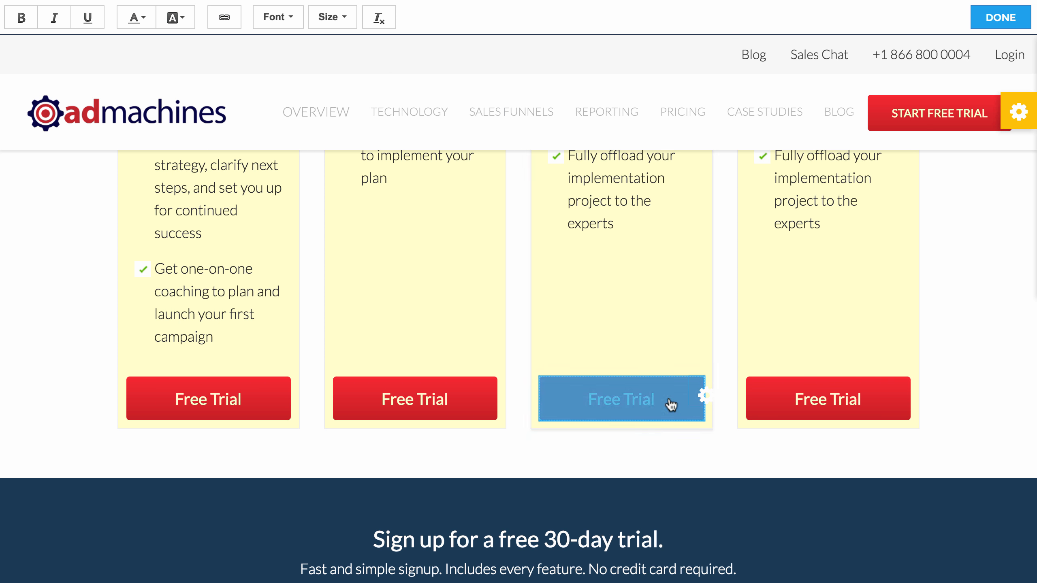
scroll(507, 390, "up", 10)
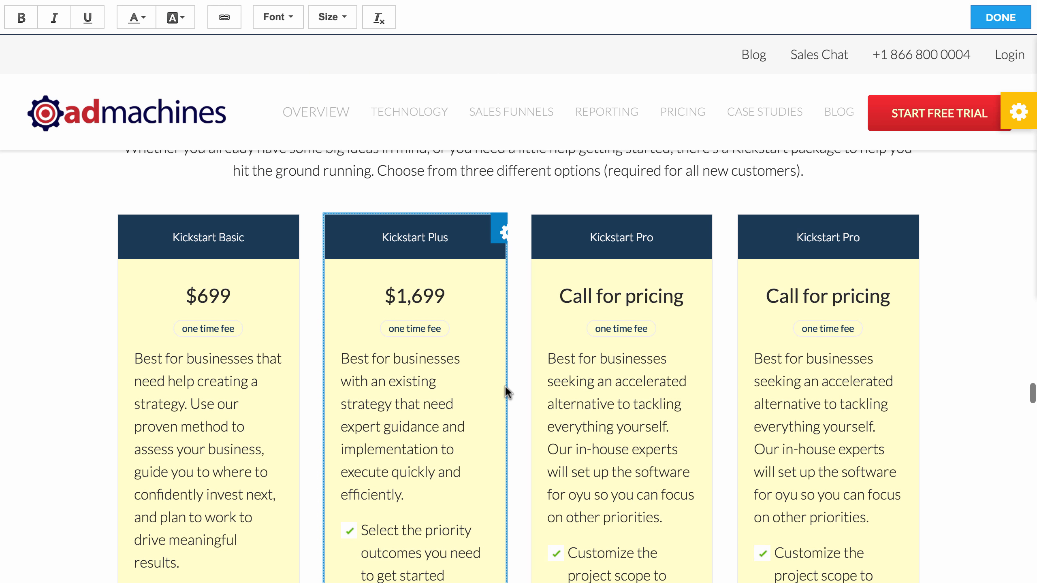
scroll(483, 429, "down", 10)
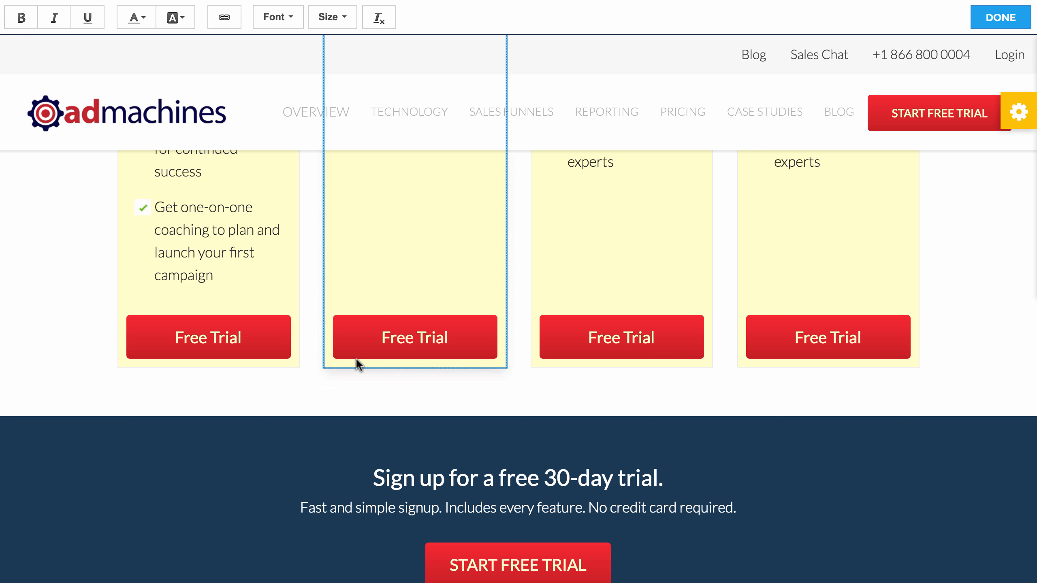
scroll(204, 347, "up", 1)
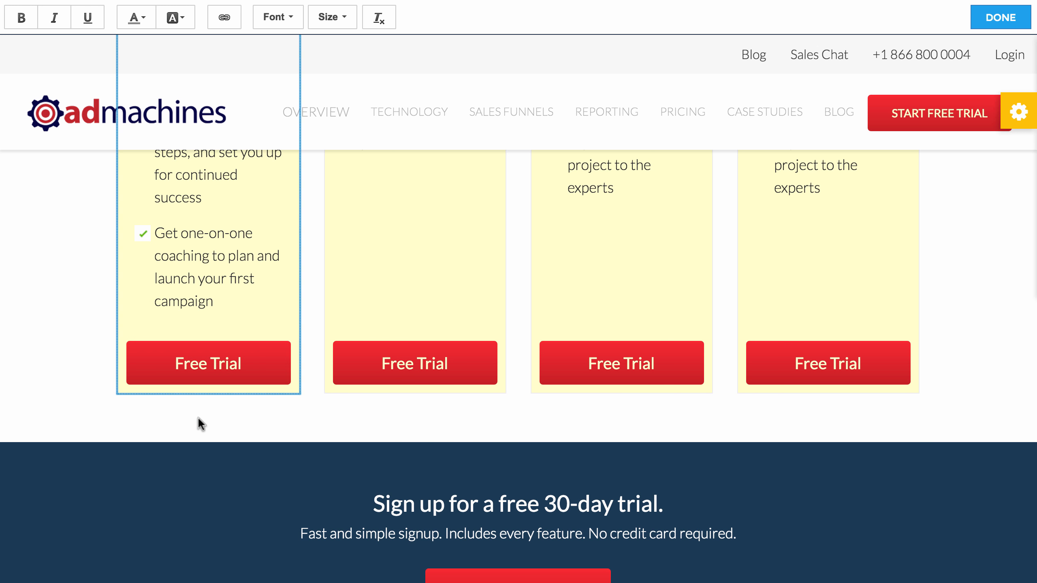
Step: Set the first Free Trial button's action to Show Opt-in Form
left_click(209, 371)
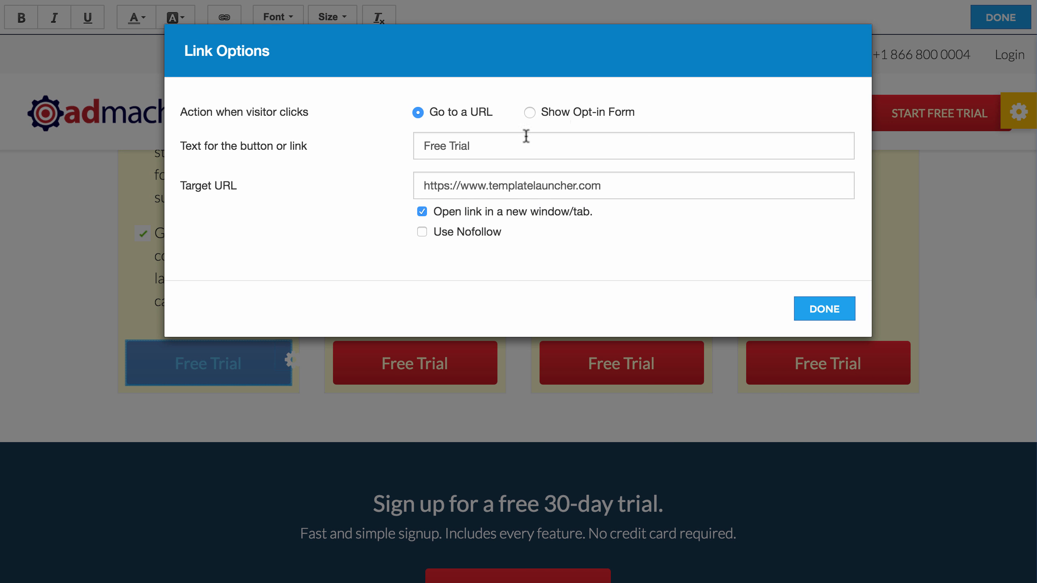
left_click(563, 121)
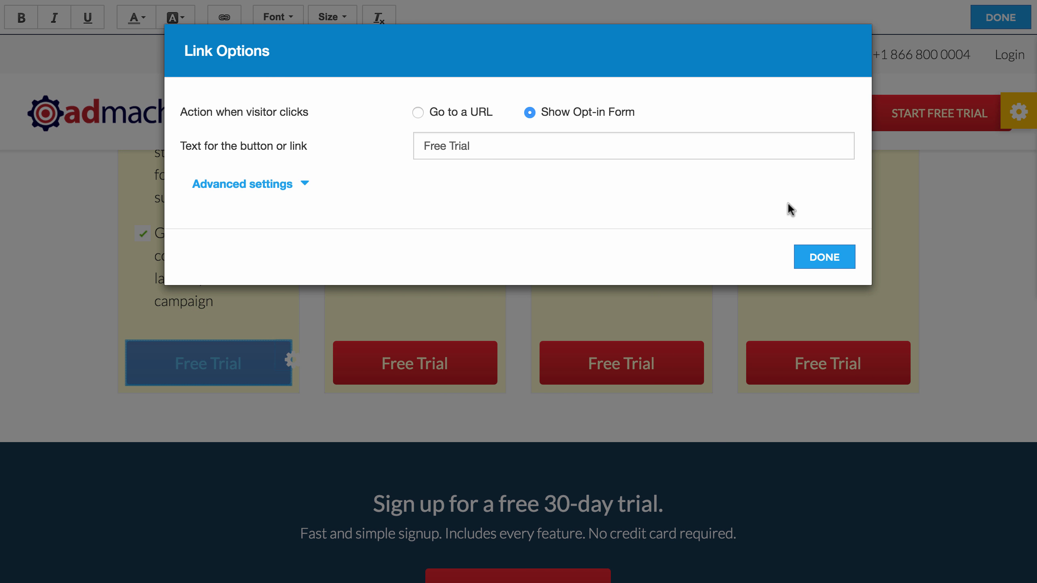
left_click(820, 258)
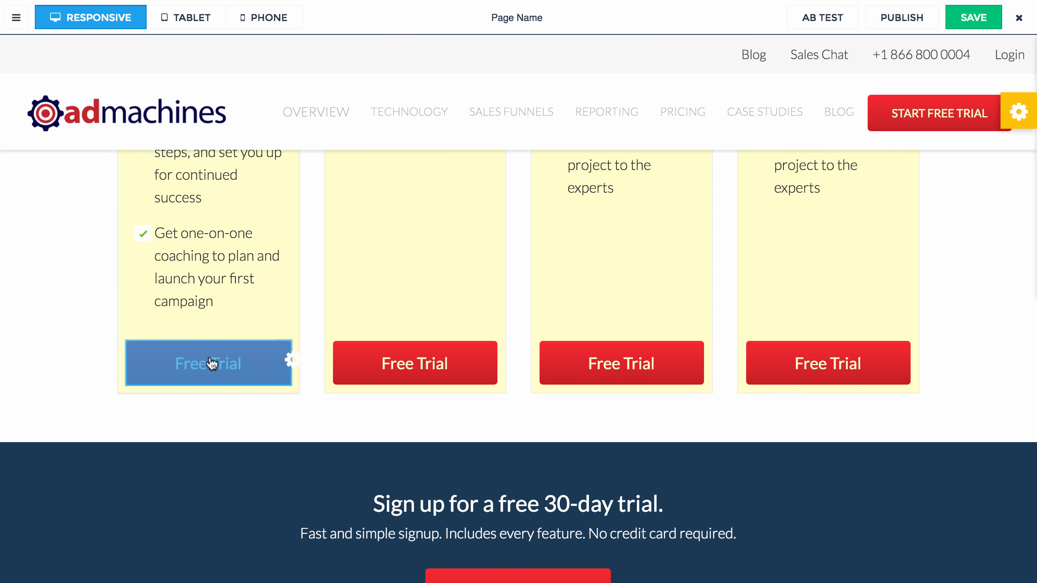
Step: Connect the opt-in form to Lead Notifications, customise it, and show its advanced field options
left_click(210, 362)
left_click(42, 256)
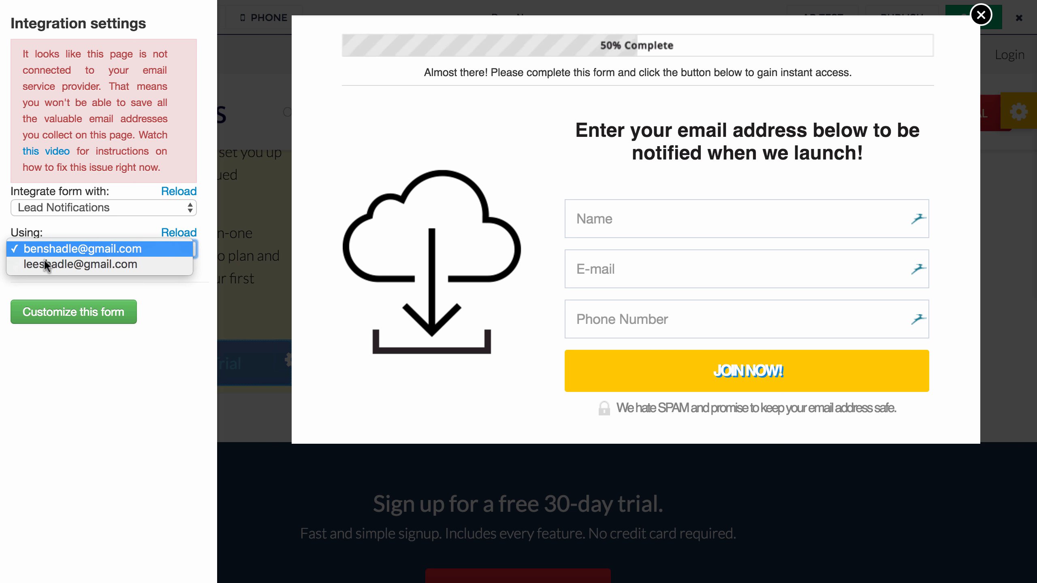
key("Return")
left_click(78, 318)
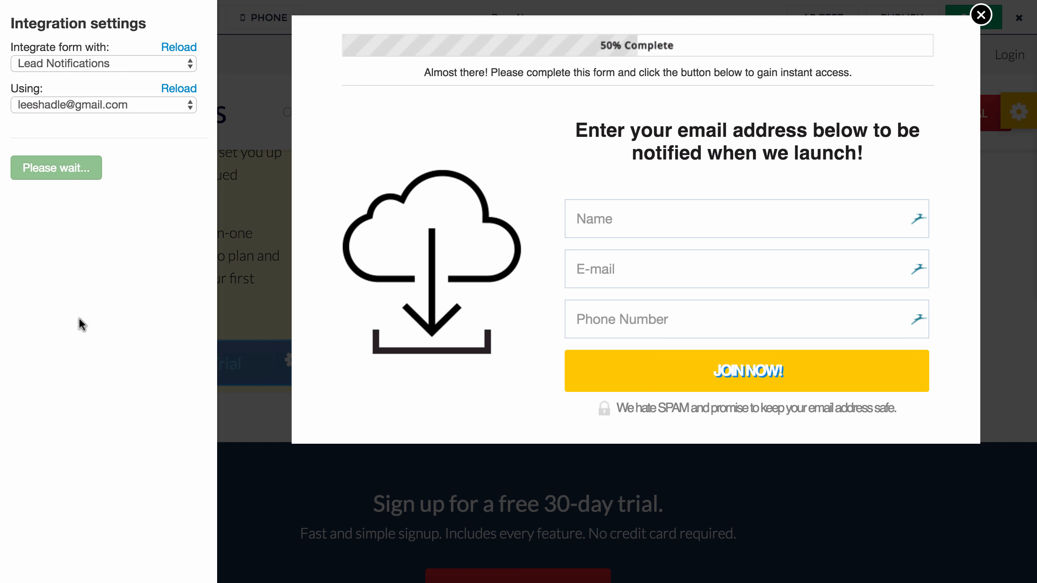
scroll(127, 398, "down", 3)
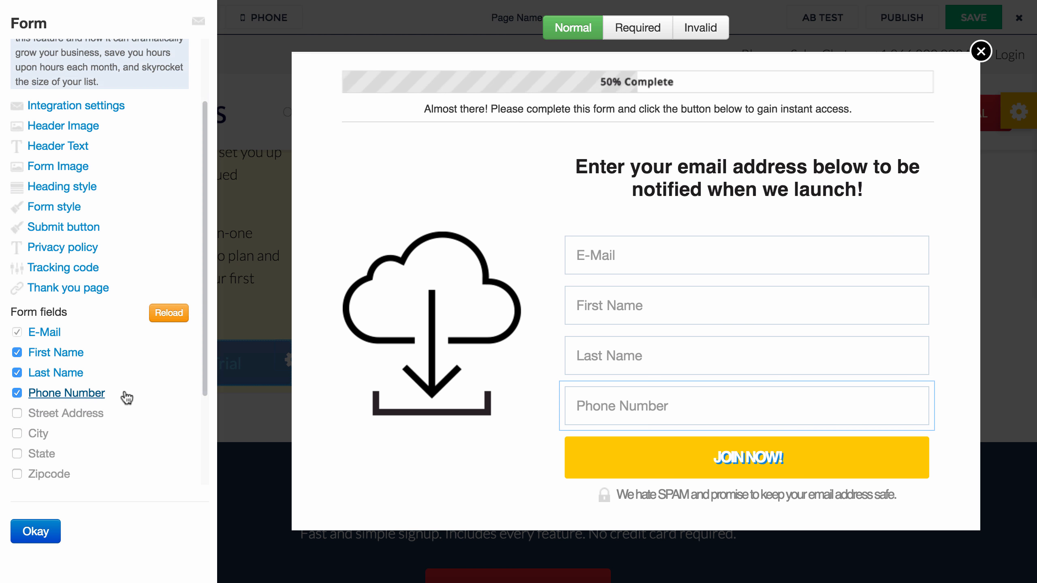
scroll(45, 370, "down", 3)
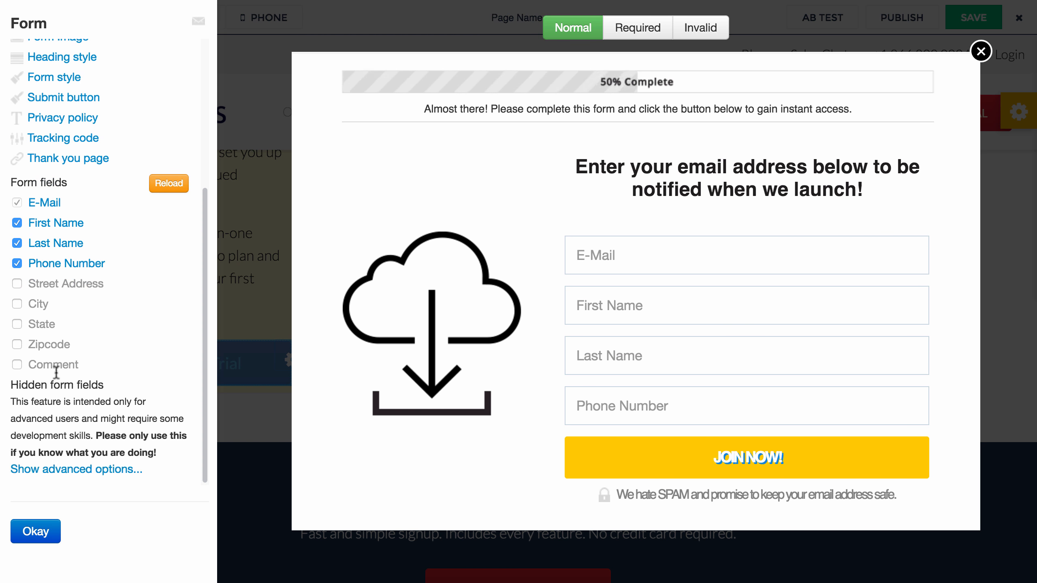
left_click(100, 470)
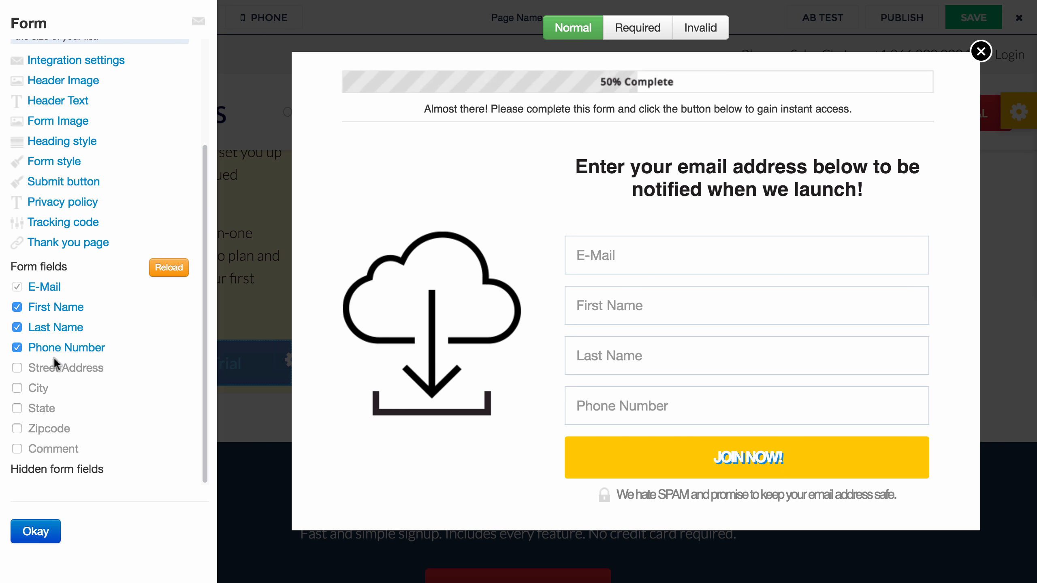
Step: Change the First Name form field's role to Hidden with default value step1option1
left_click(49, 307)
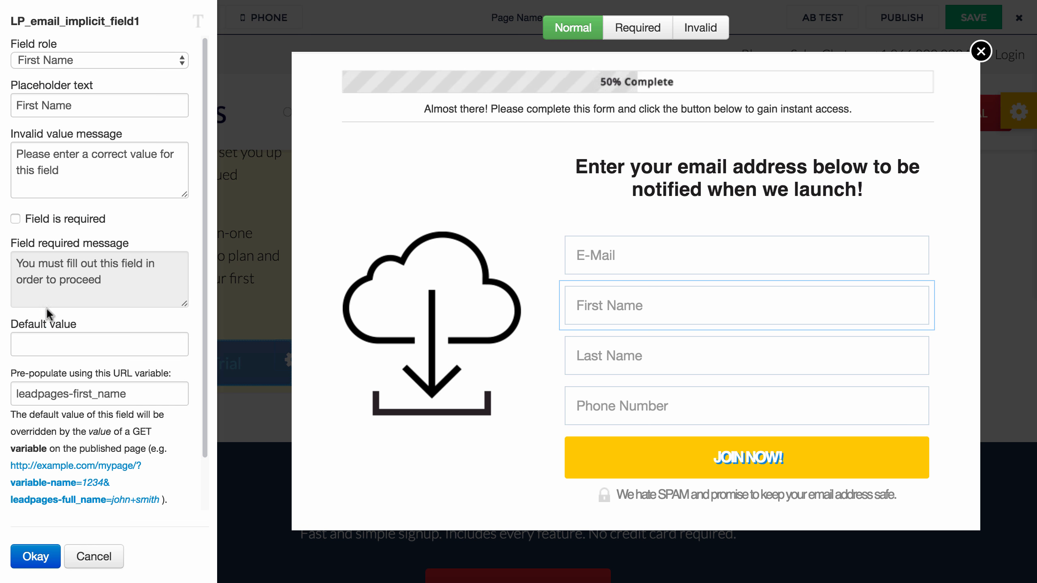
left_click(58, 54)
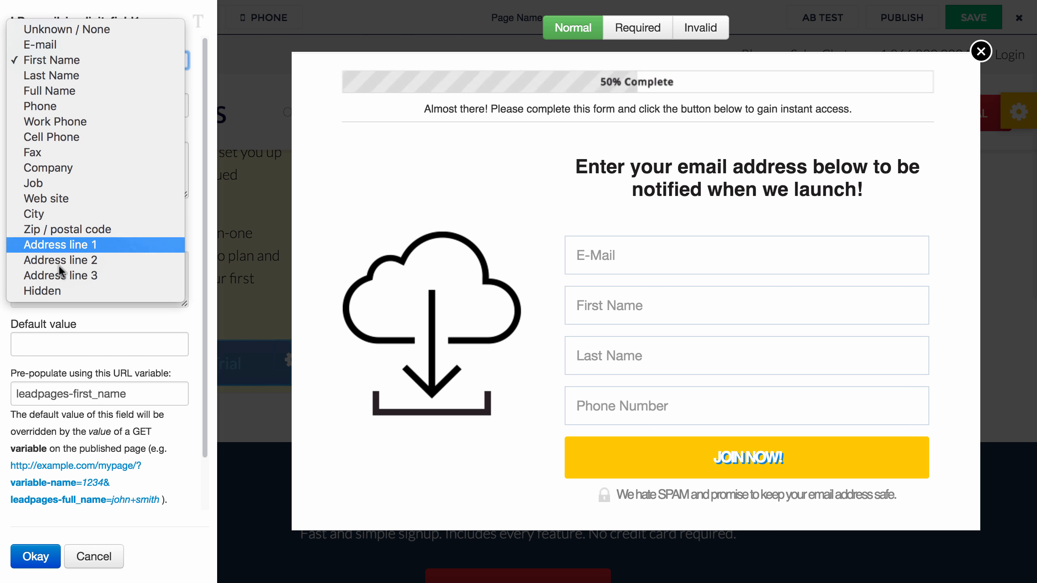
left_click(56, 291)
left_click(85, 108)
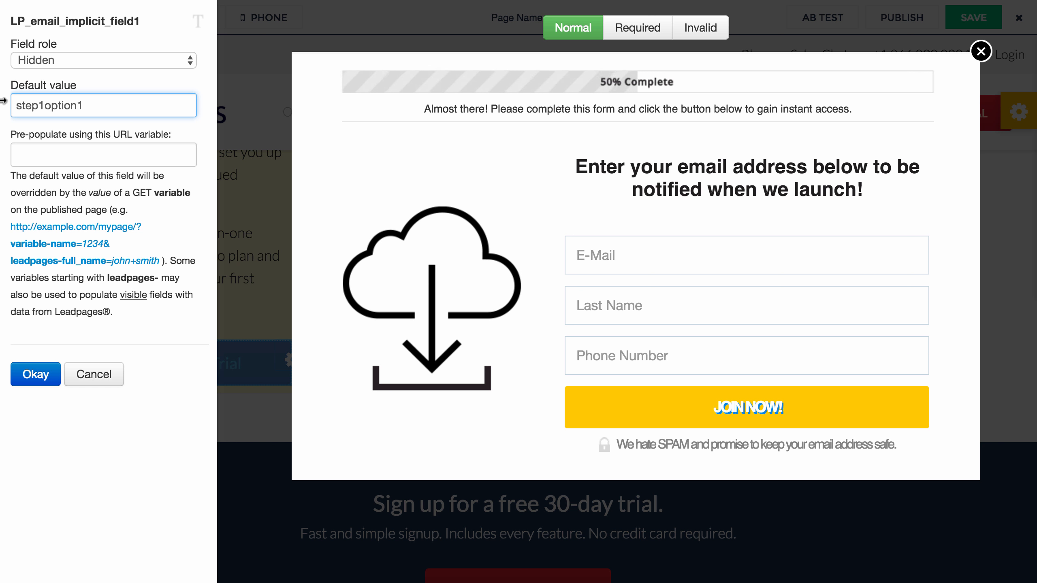
left_click(66, 156)
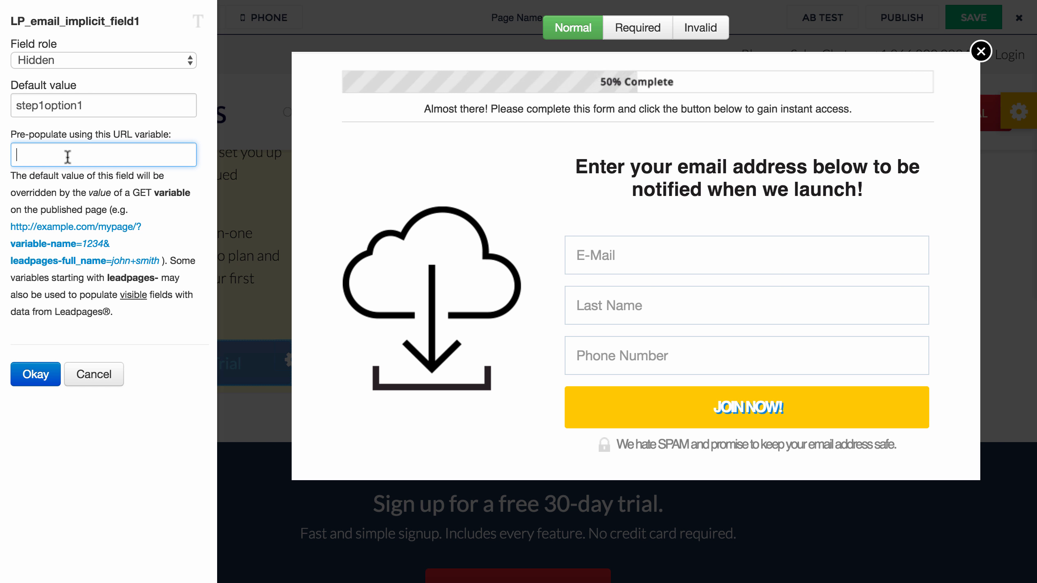
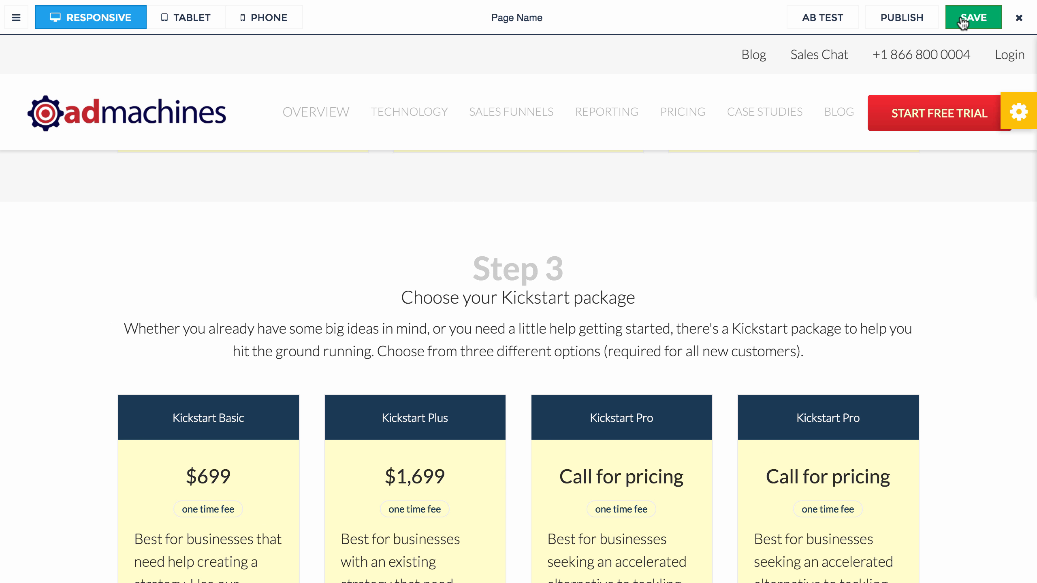
Step: Rename the landing page to steve-30, save it, and reload the editor
left_click(508, 22)
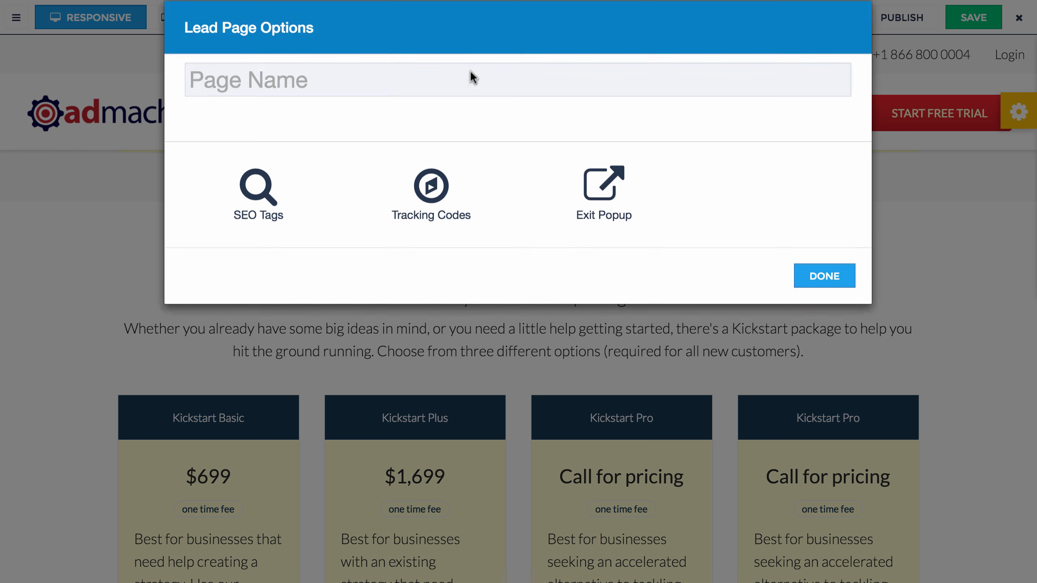
type("steve-30")
left_click(826, 304)
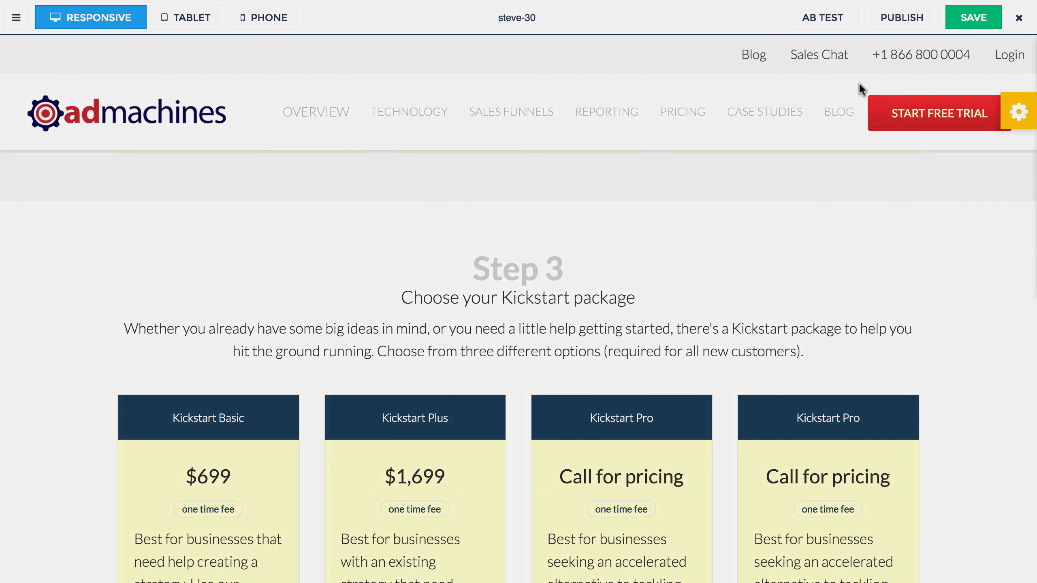
left_click(974, 14)
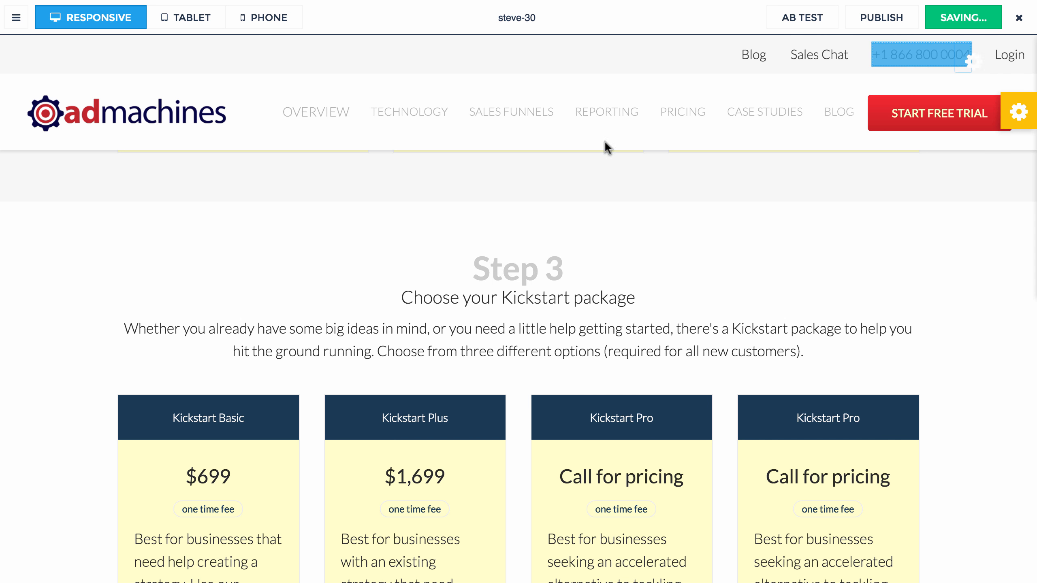
key("super+r")
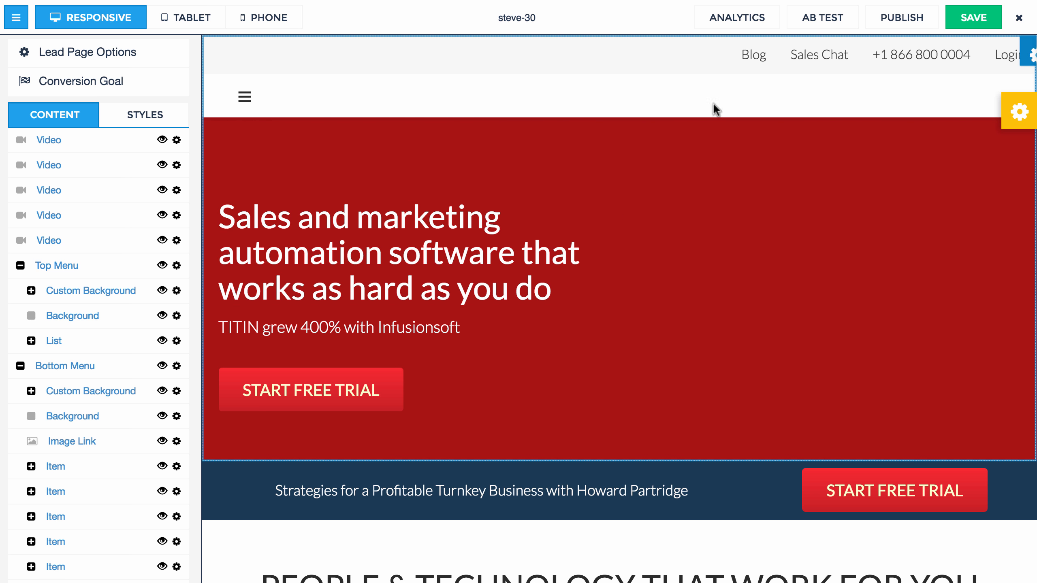
Step: Publish steve-30 to its Leadpages URL and view the live page in a new tab
left_click(902, 18)
key("Return")
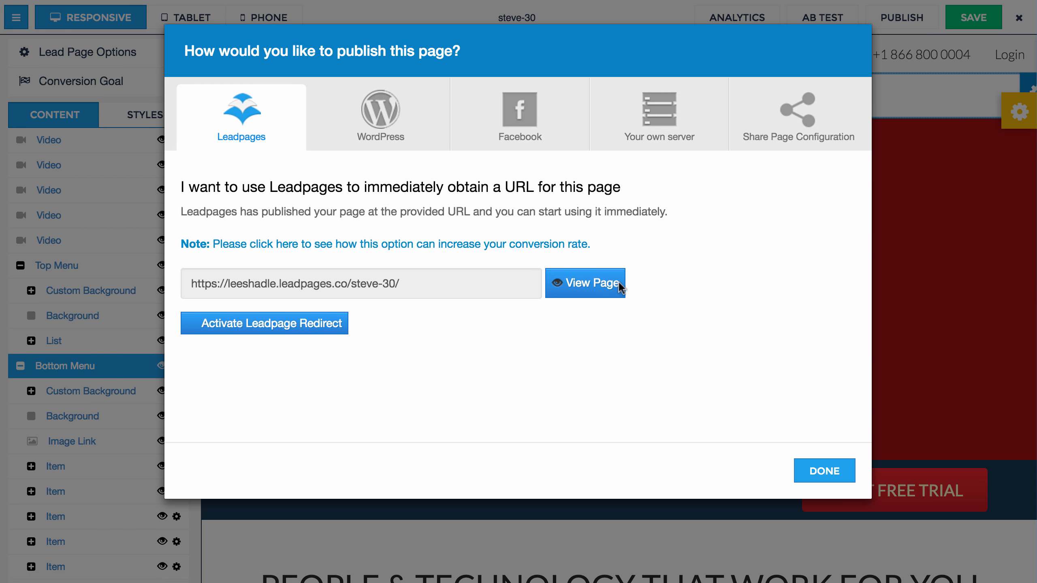
left_click(604, 287)
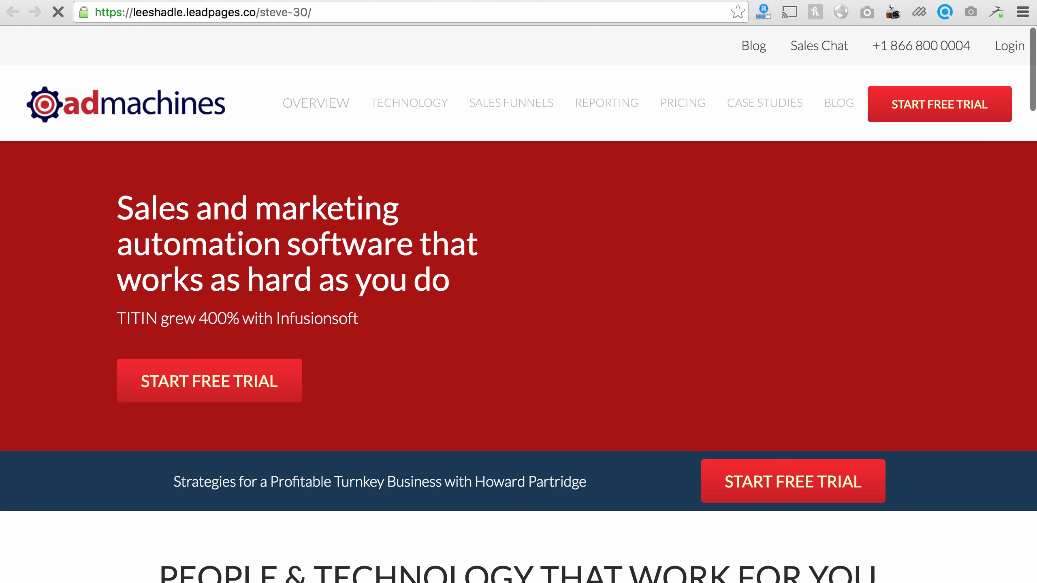
Step: Scroll the live page and dismiss the empty popups that keep appearing
scroll(419, 207, "down", 13)
scroll(414, 209, "up", 8)
scroll(414, 209, "up", 10)
scroll(415, 211, "down", 13)
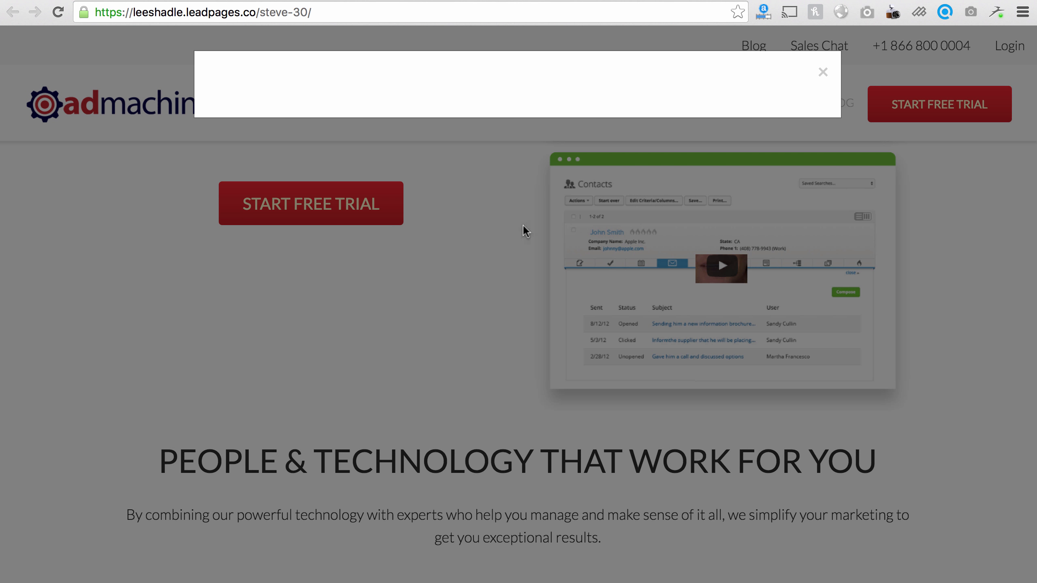
left_click(509, 298)
scroll(509, 298, "down", 14)
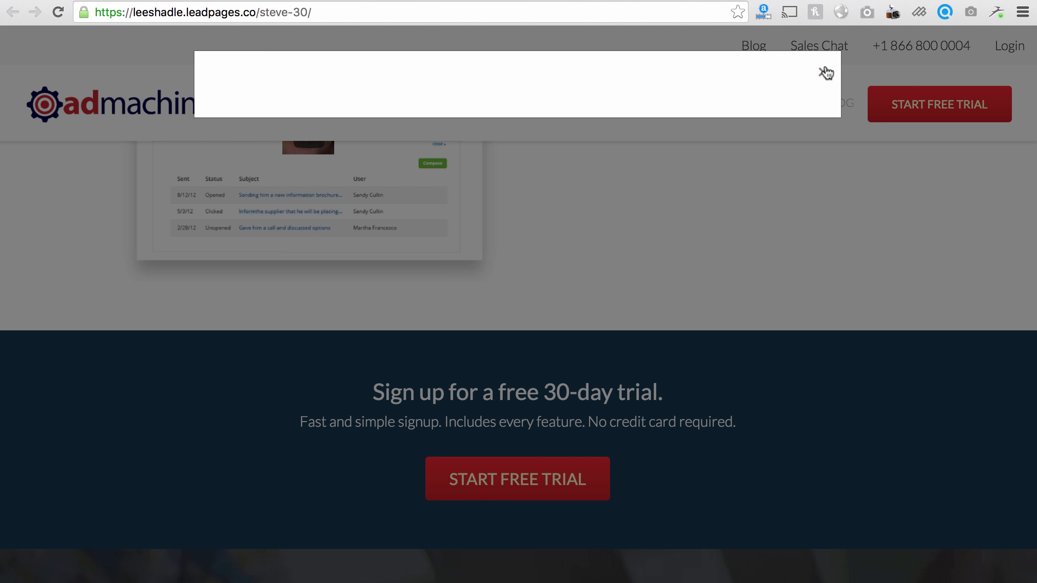
left_click(826, 73)
scroll(485, 307, "down", 8)
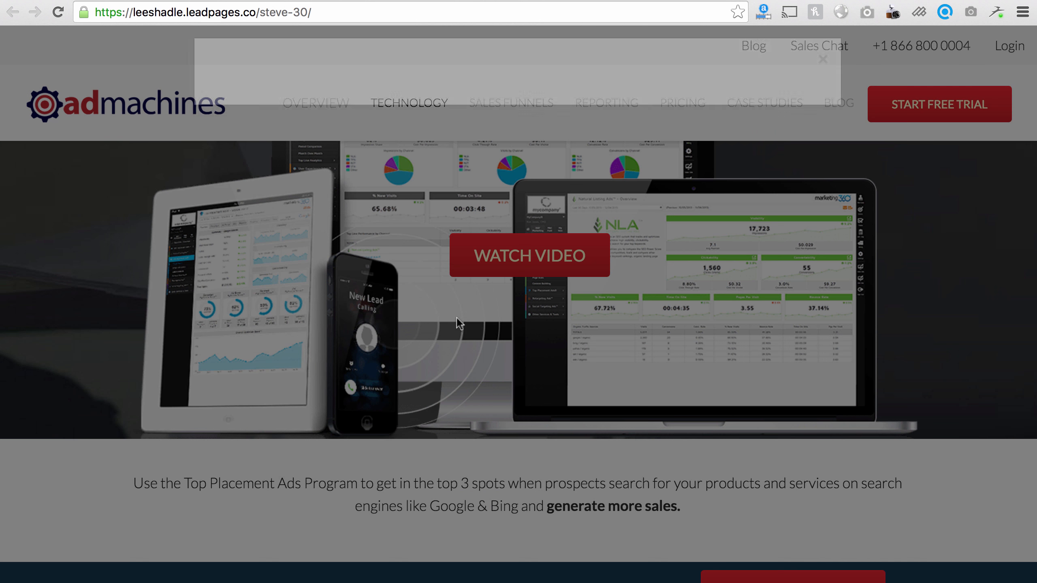
left_click(822, 72)
Step: Choose the Team plan's FREE TRIAL in Step 1 and the third FREE TRIAL in Step 2
scroll(561, 242, "down", 15)
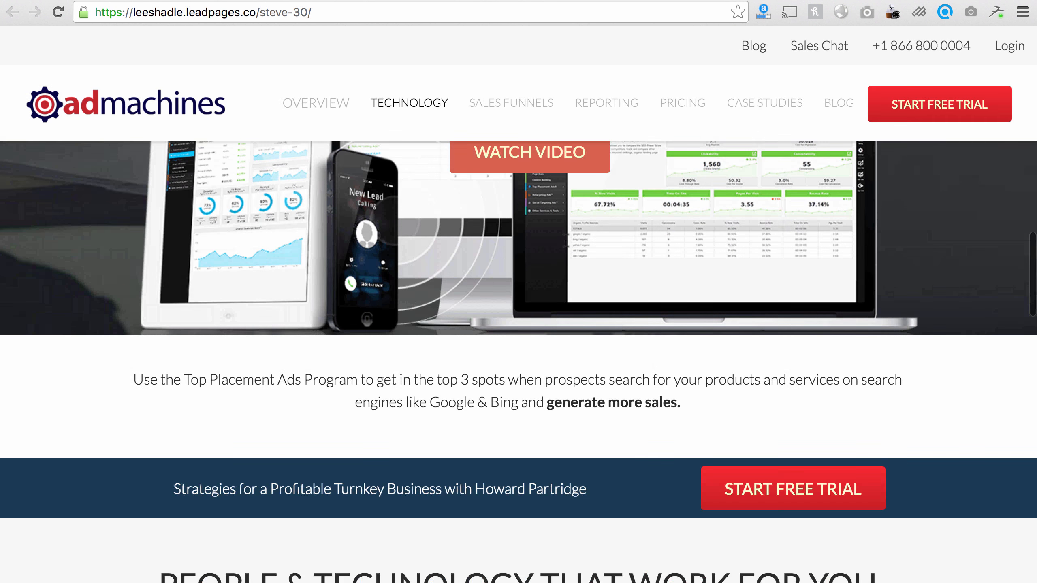
scroll(554, 244, "down", 20)
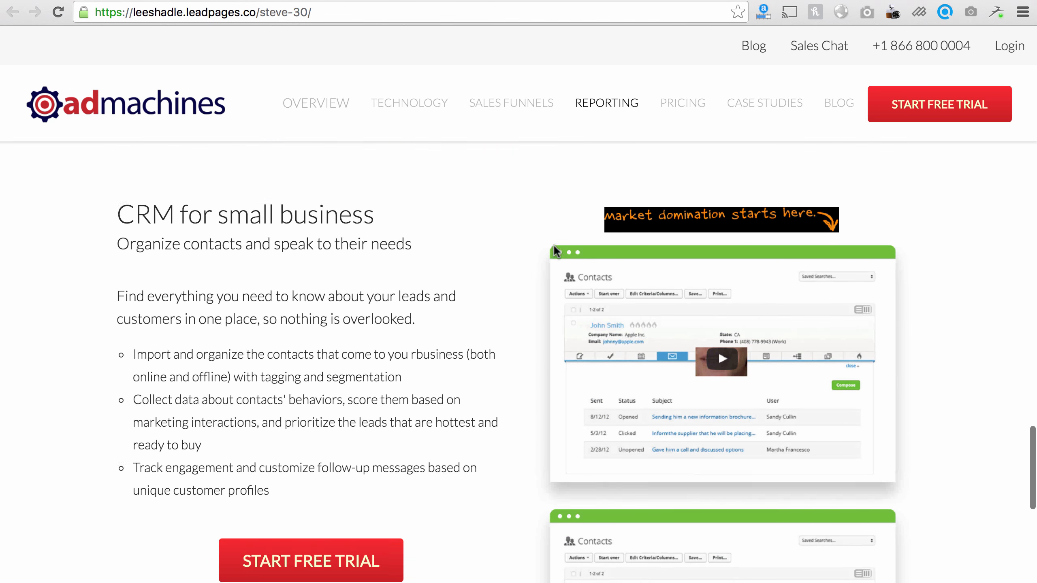
scroll(545, 250, "down", 10)
scroll(452, 349, "up", 3)
scroll(381, 352, "up", 8)
scroll(382, 352, "down", 9)
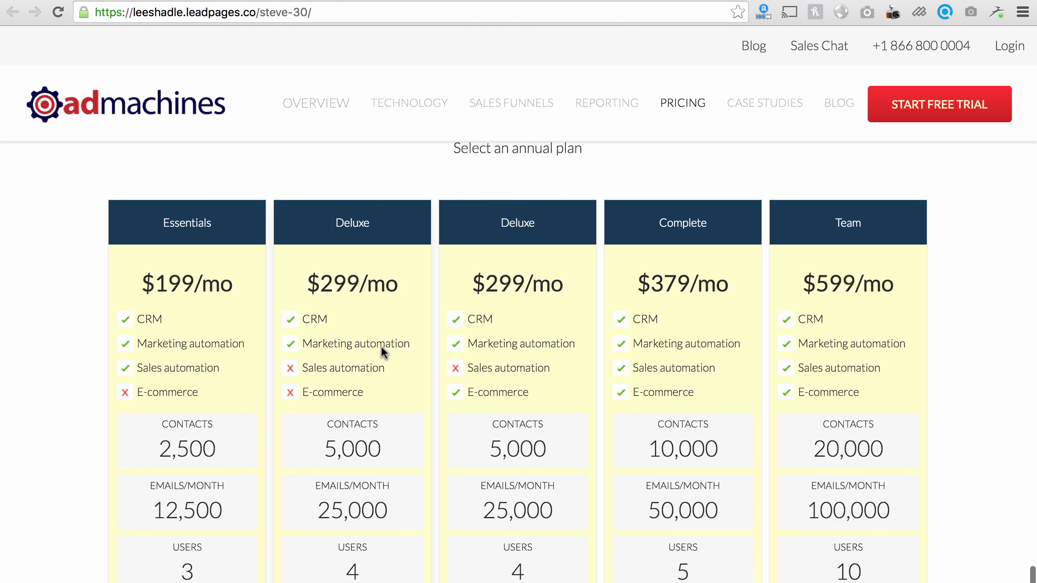
left_click(876, 352)
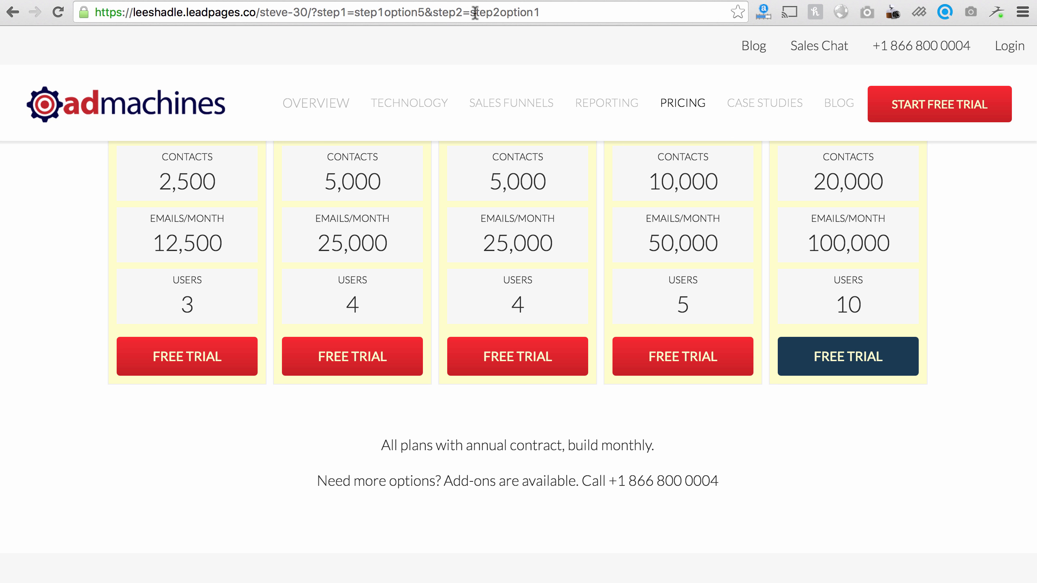
scroll(497, 199, "down", 10)
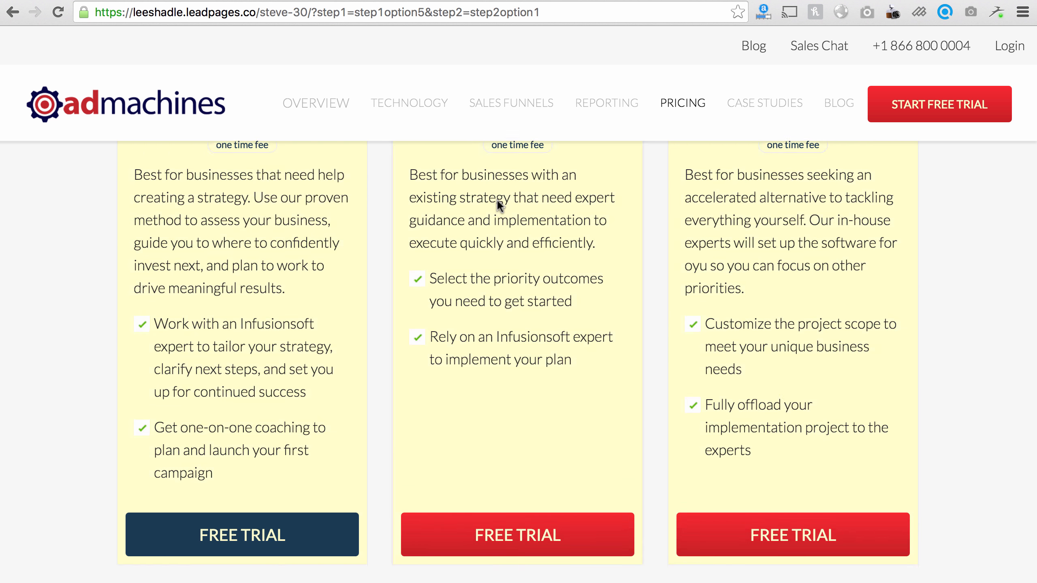
left_click(811, 498)
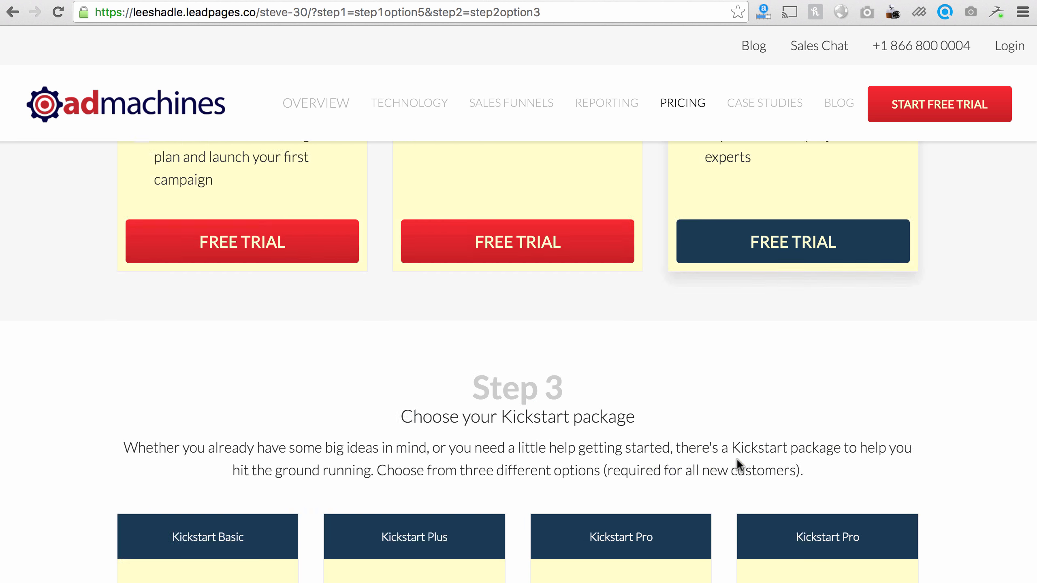
scroll(400, 409, "down", 10)
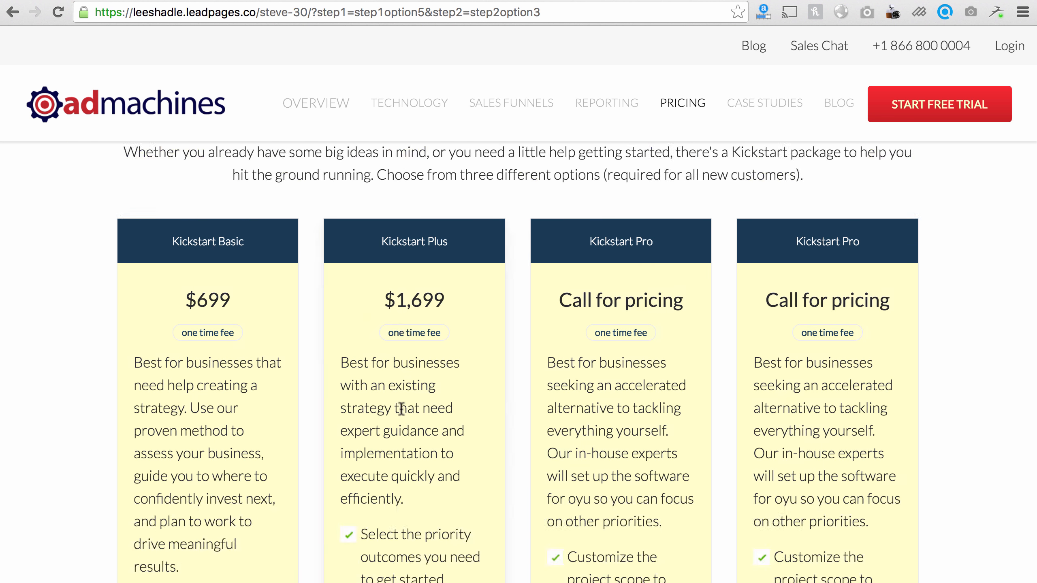
scroll(388, 403, "down", 2)
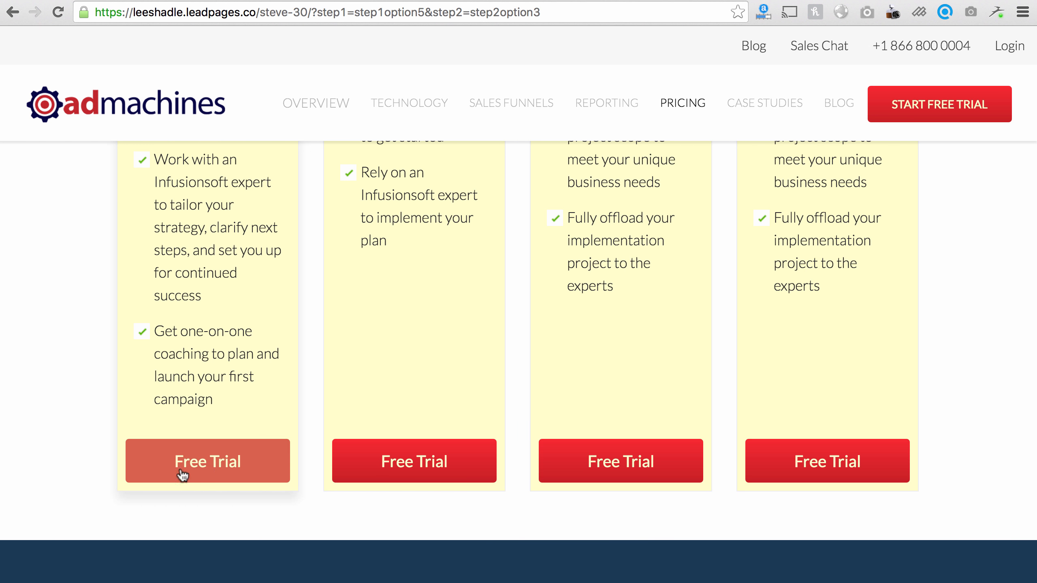
Step: Enter an e-mail address in the first Kickstart package's opt-in form and submit with JOIN NOW
left_click(228, 467)
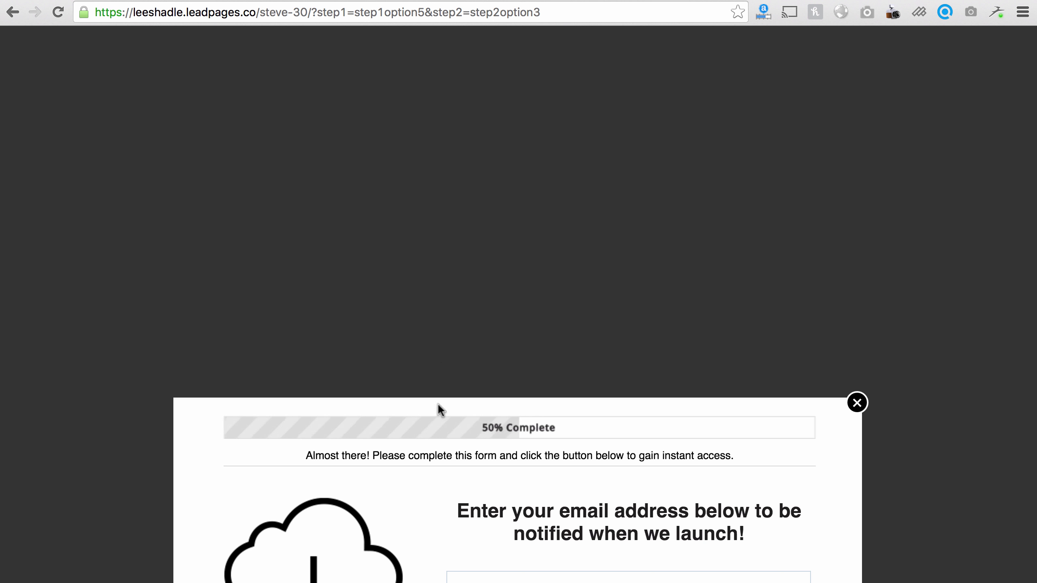
left_click(857, 403)
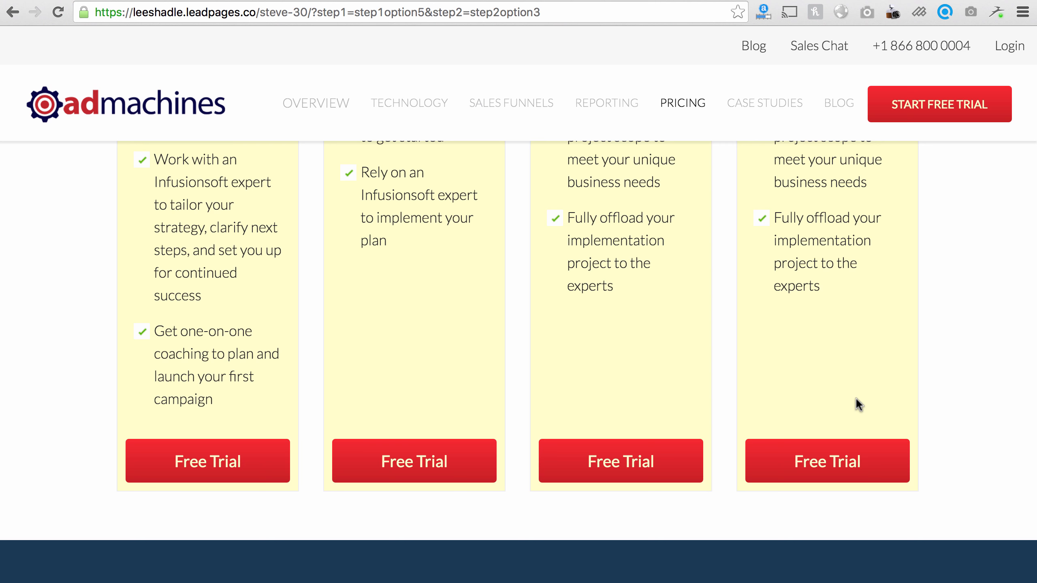
left_click(231, 462)
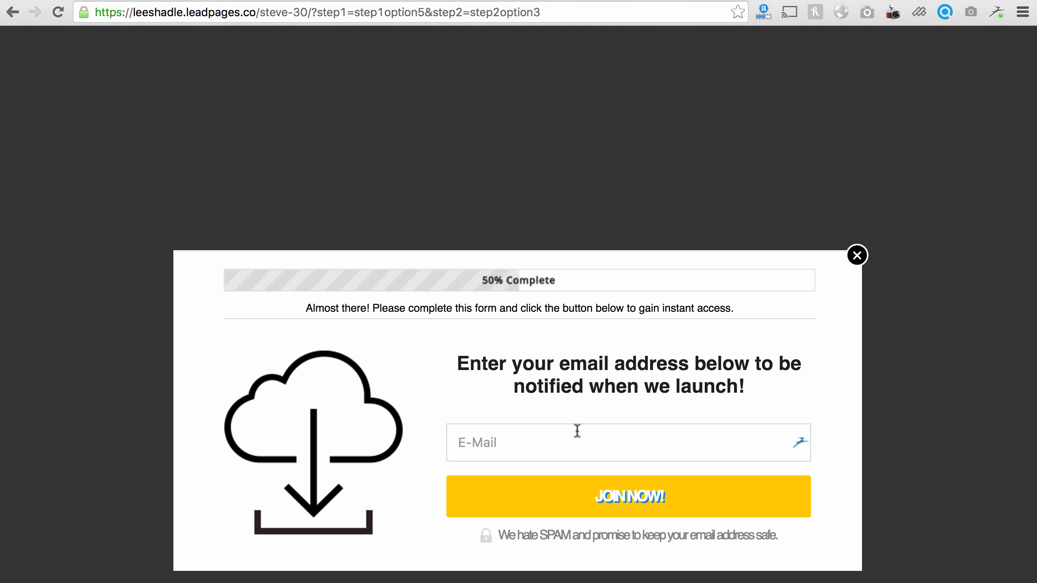
left_click(857, 256)
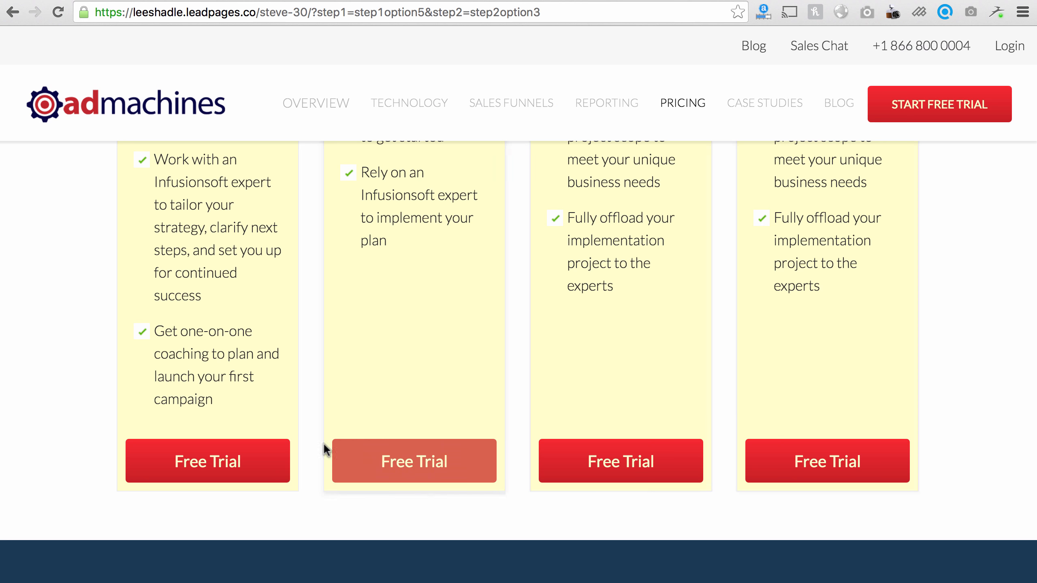
left_click(250, 465)
left_click(597, 449)
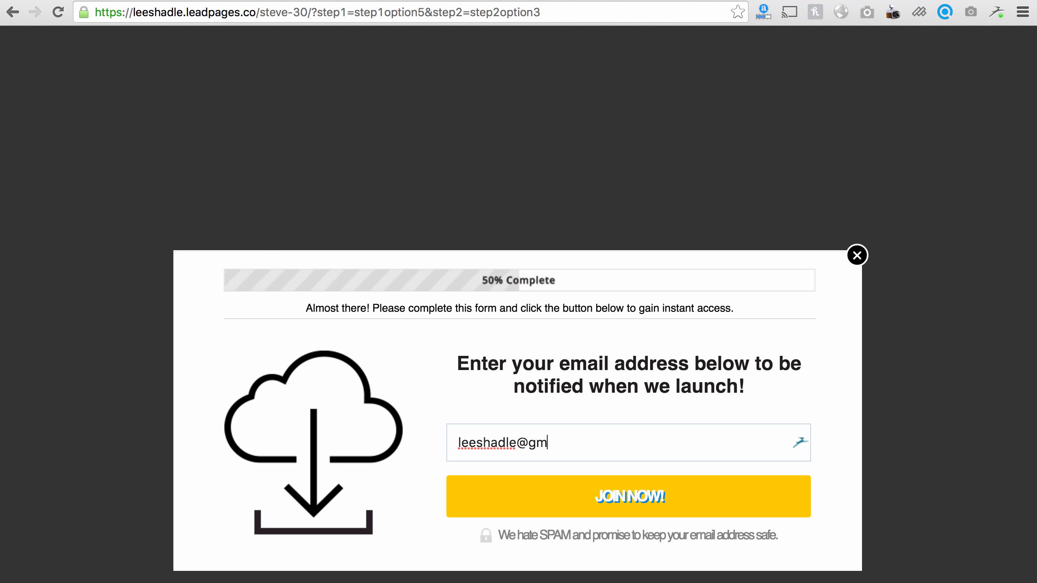
left_click(596, 492)
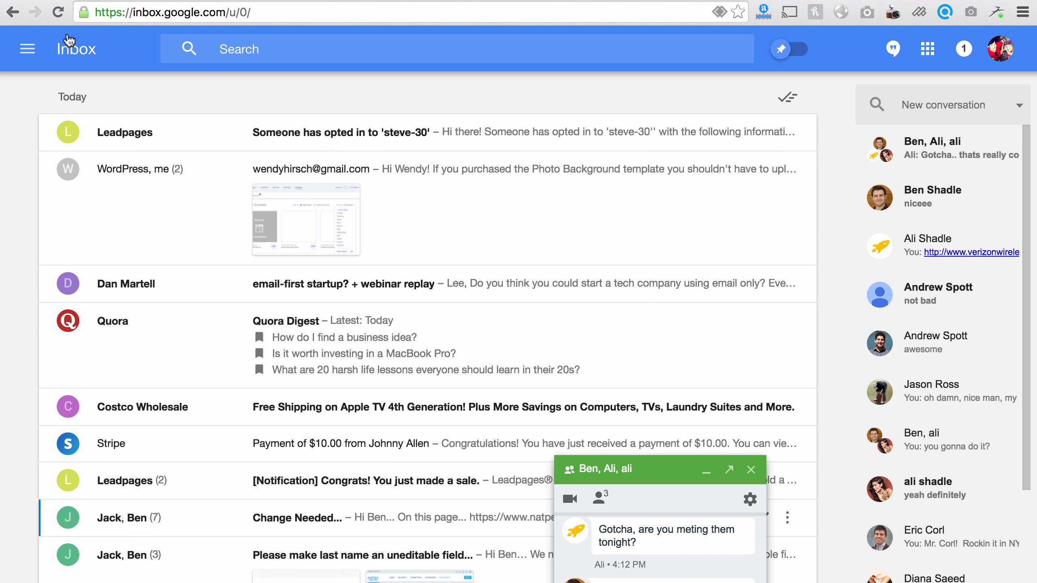
Step: Open the 'Someone has opted in to steve-30' notification email in Inbox
left_click(382, 132)
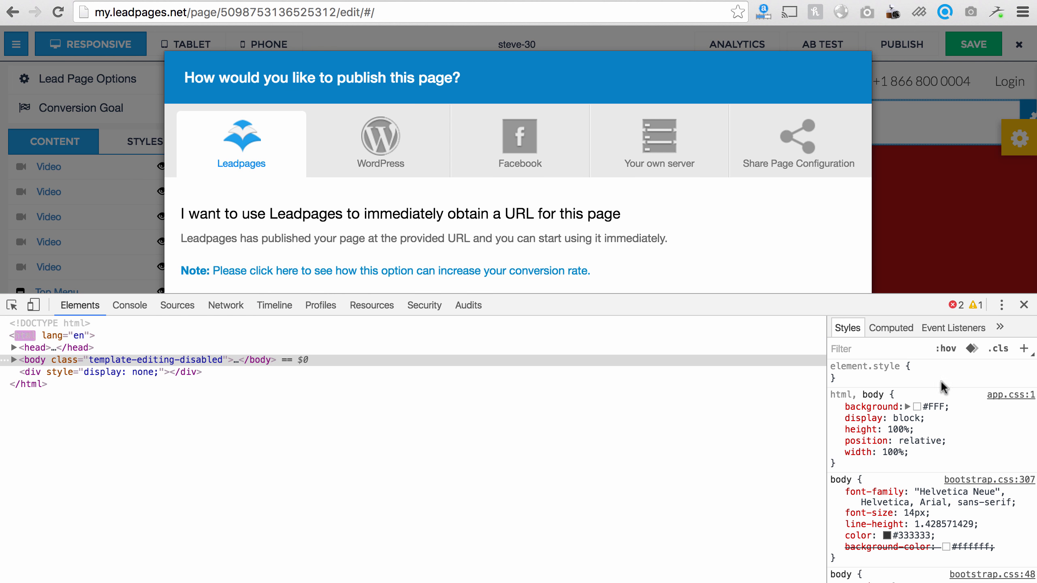
left_click(1024, 304)
left_click(815, 500)
scroll(696, 412, "down", 15)
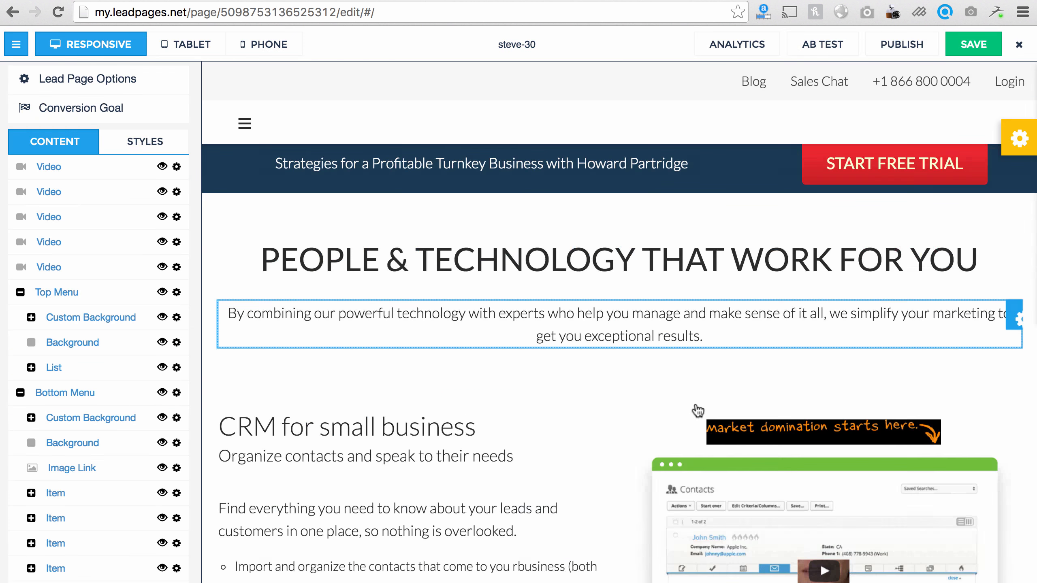
scroll(575, 380, "down", 20)
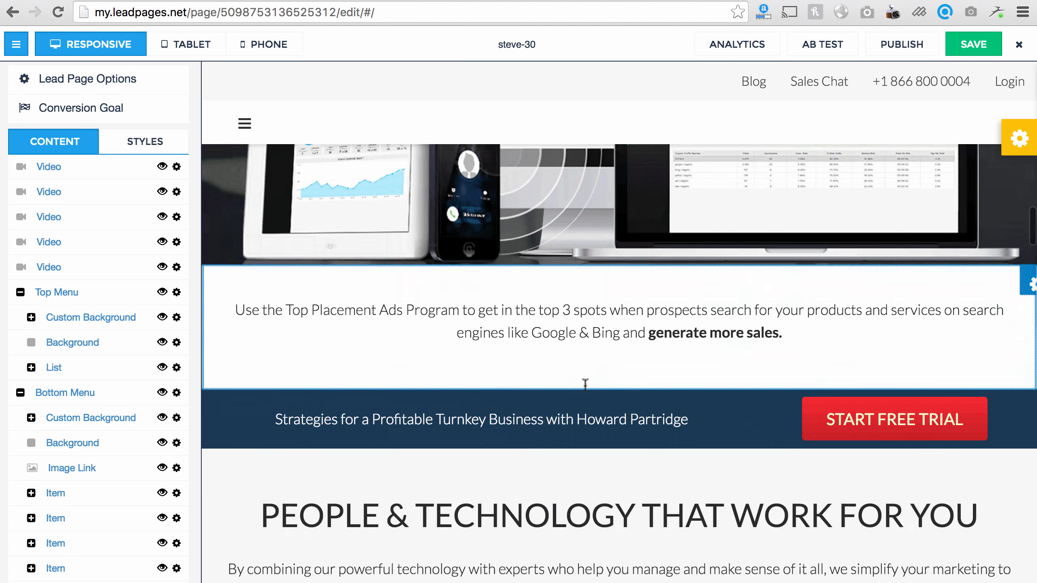
scroll(586, 391, "down", 20)
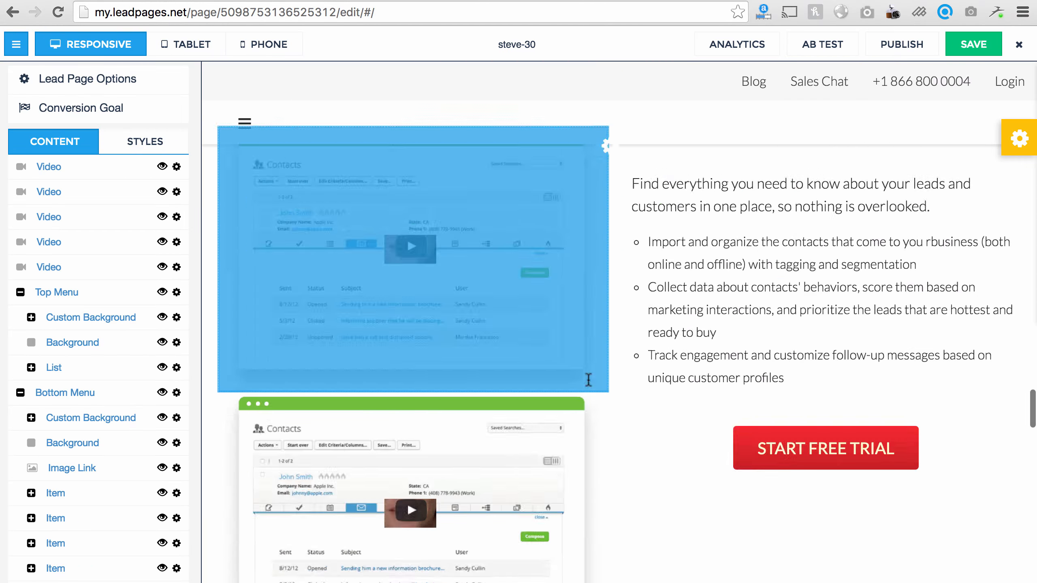
scroll(589, 382, "down", 20)
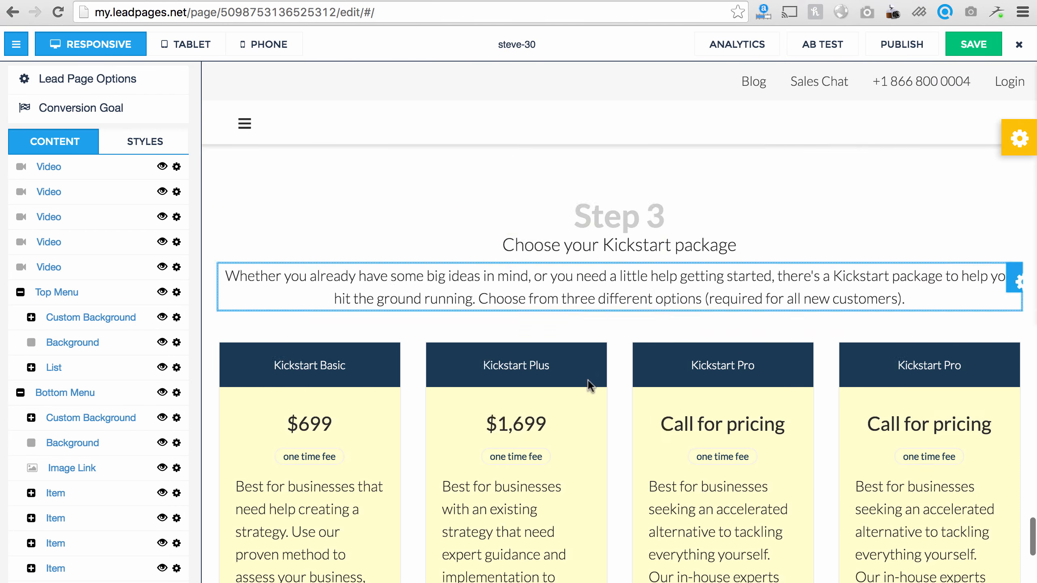
scroll(588, 381, "down", 8)
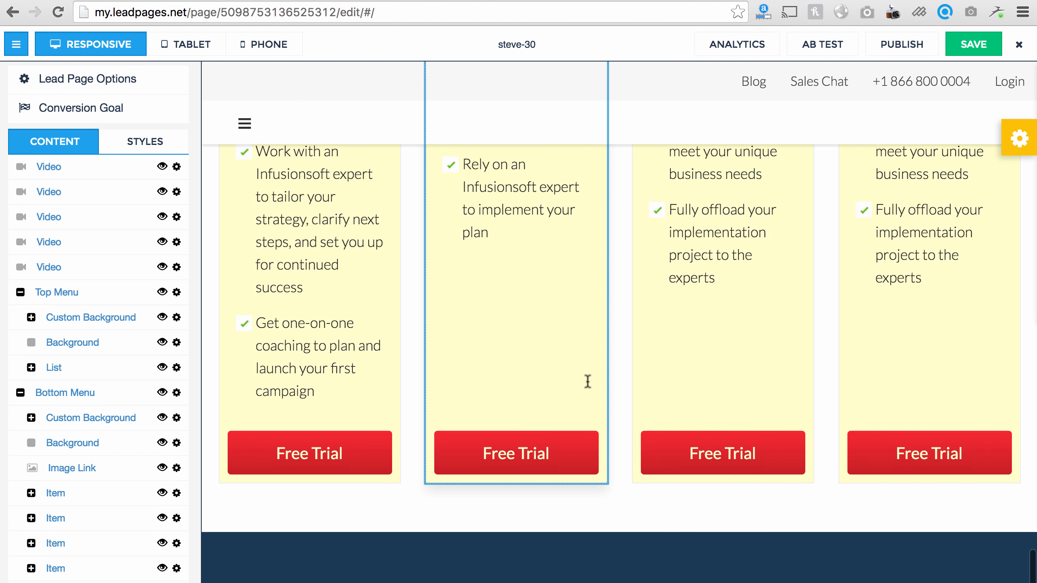
scroll(585, 380, "up", 10)
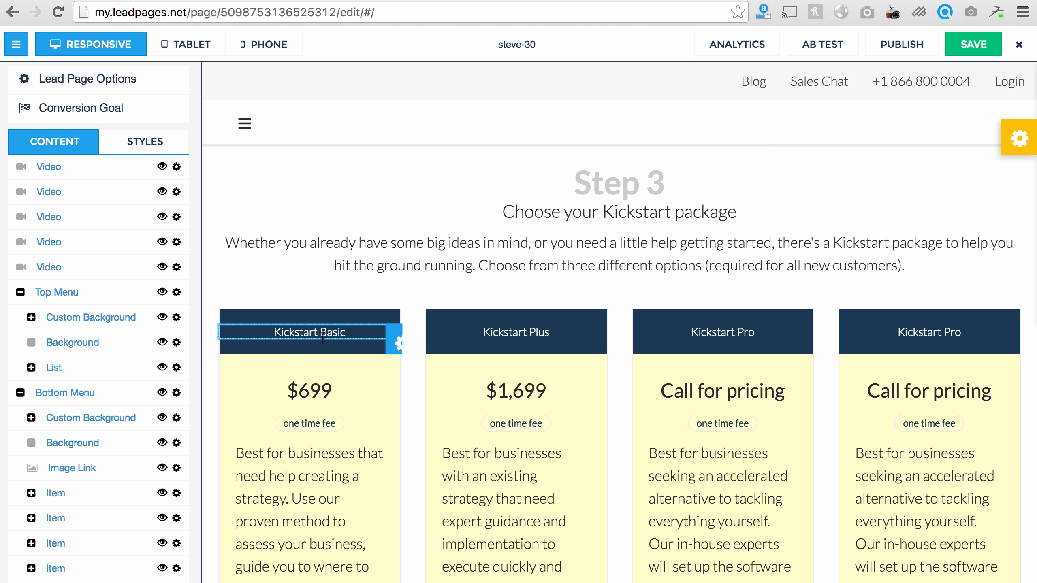
scroll(354, 335, "up", 1)
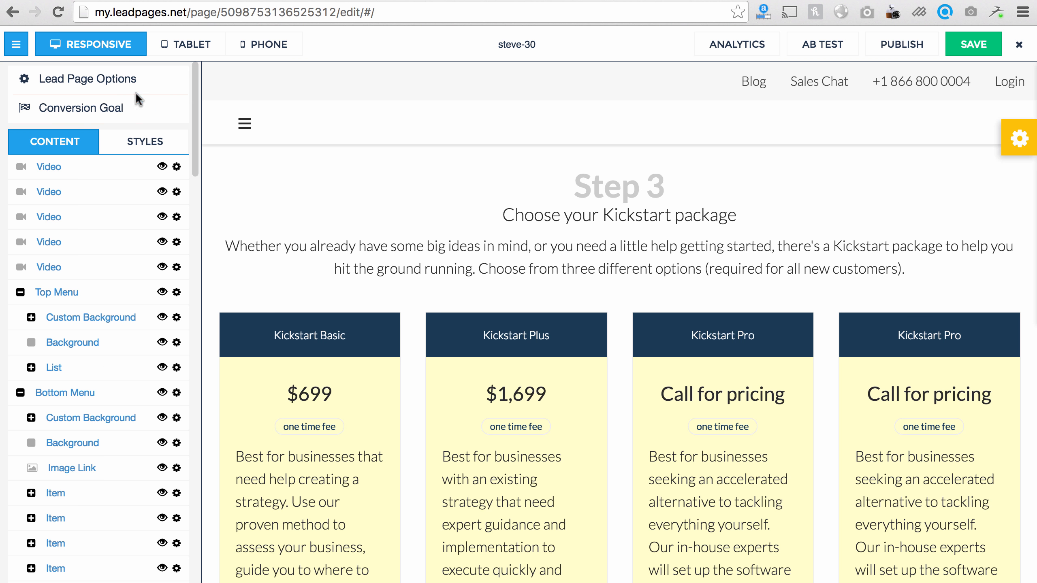
scroll(449, 324, "down", 10)
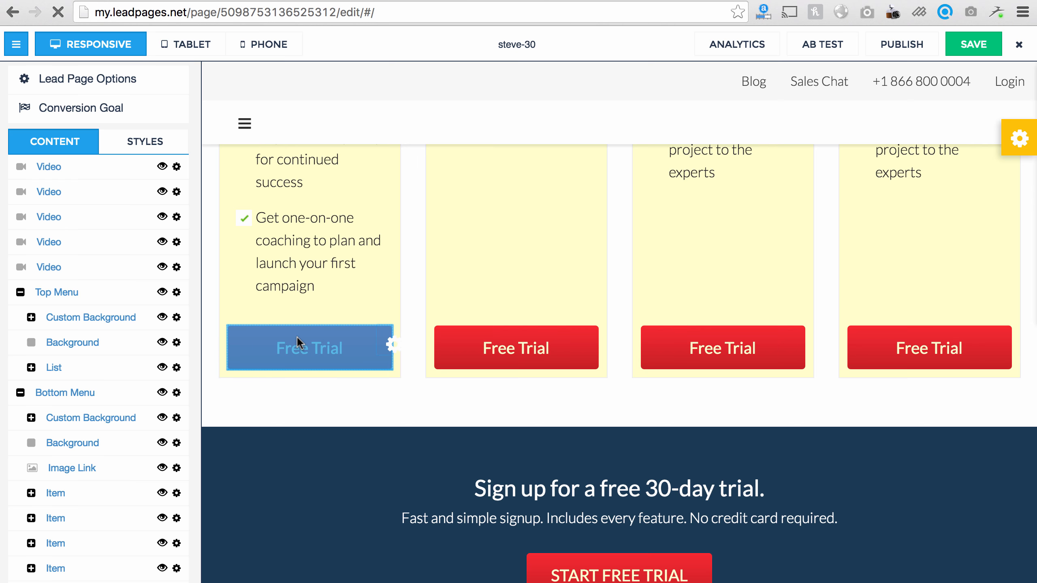
Step: Add a hidden Comment field defaulting to step3option1, pre-filled from URL variable step3
left_click(299, 345)
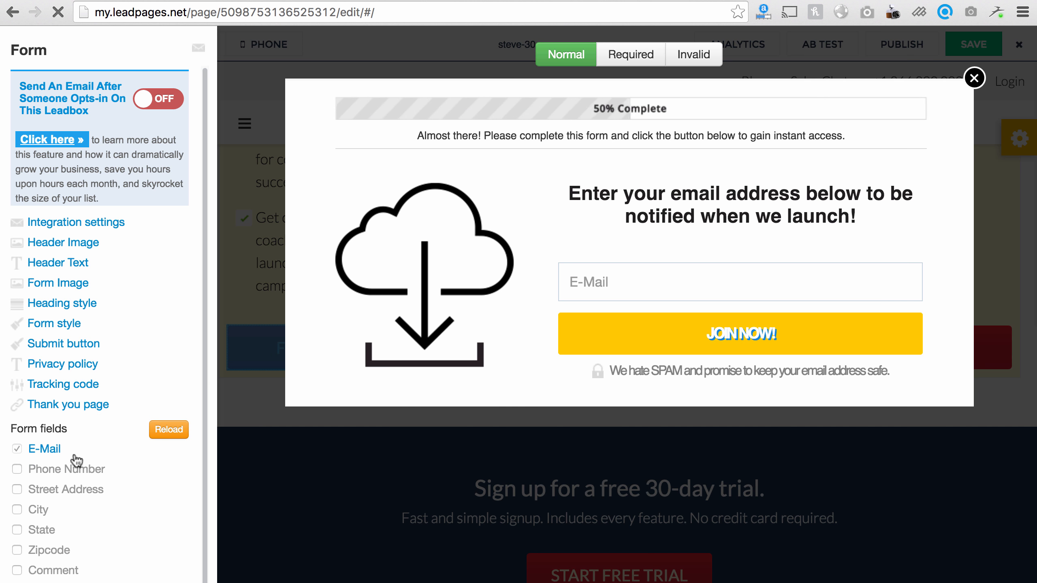
scroll(76, 462, "down", 1)
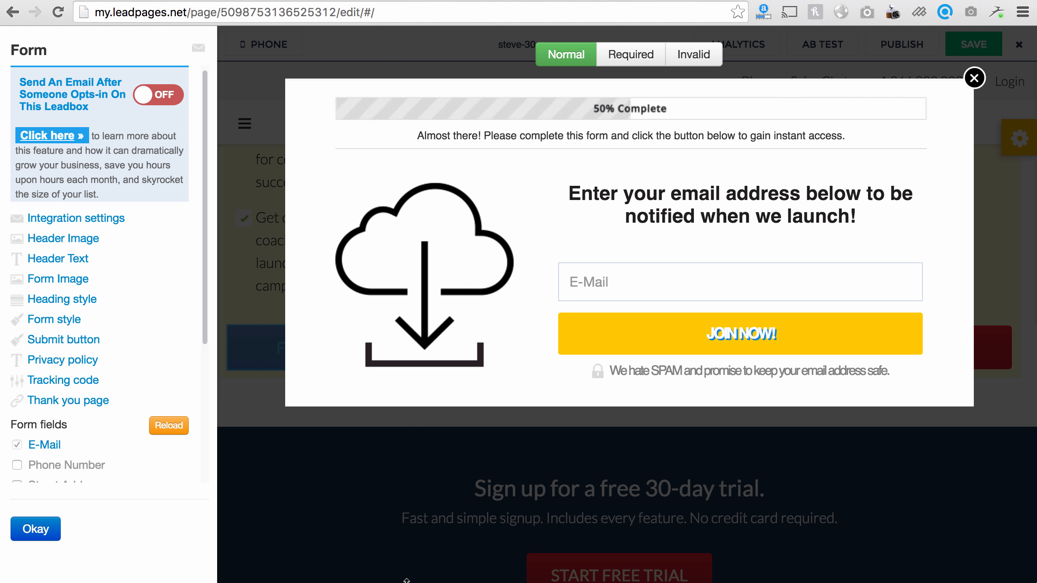
scroll(98, 449, "down", 5)
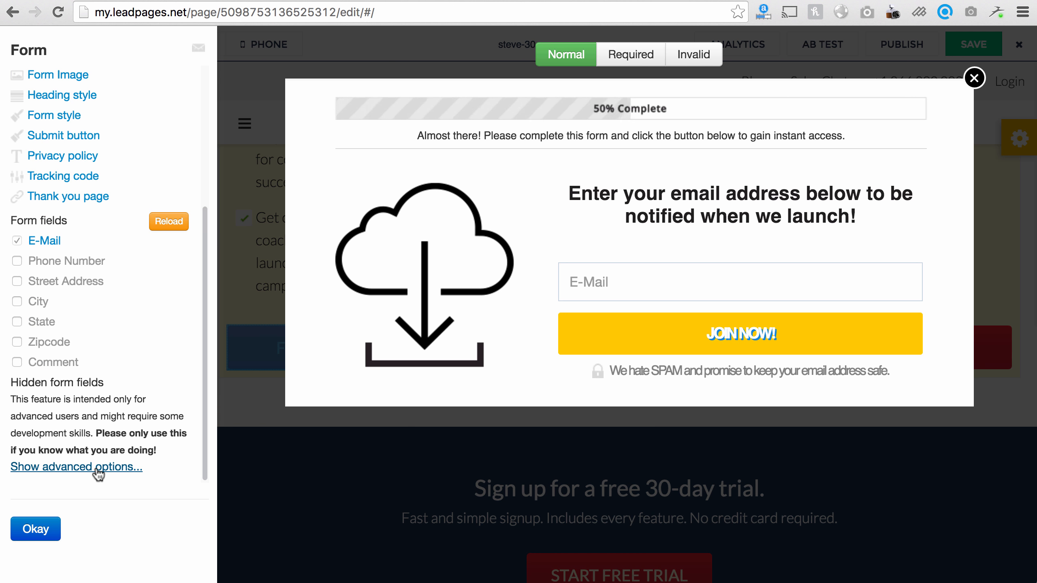
left_click(97, 469)
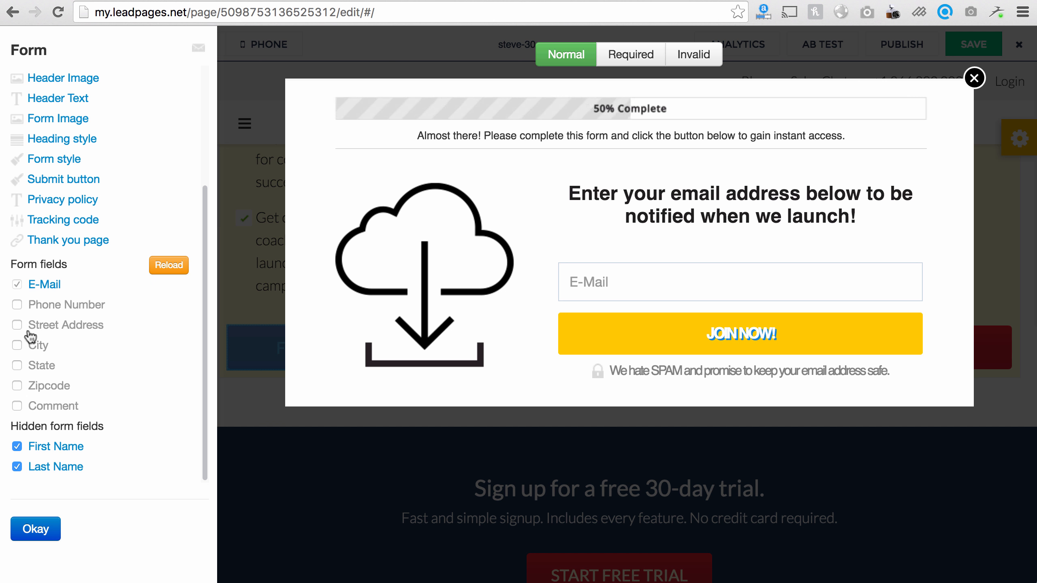
left_click(17, 406)
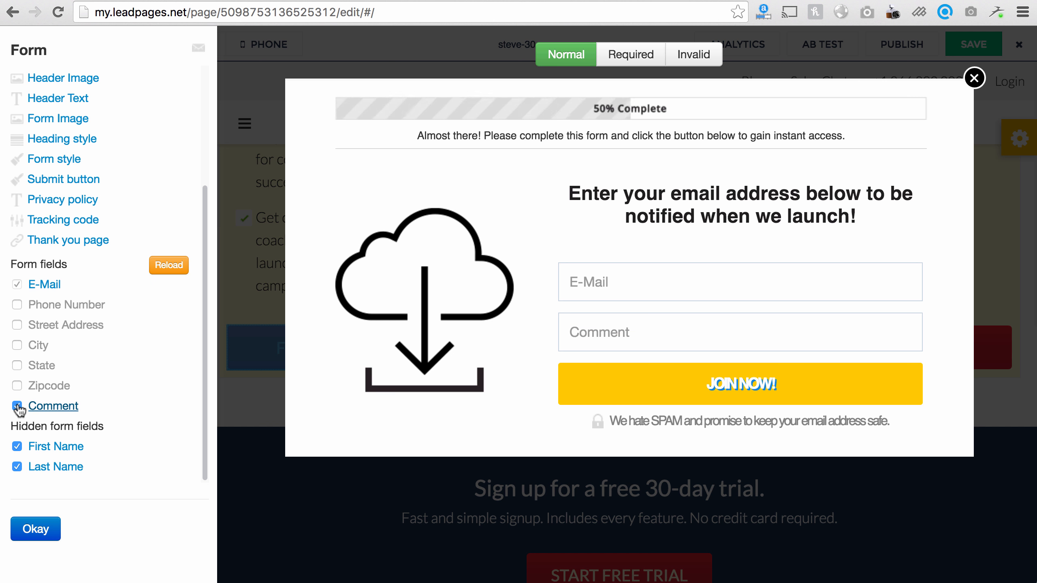
left_click(50, 402)
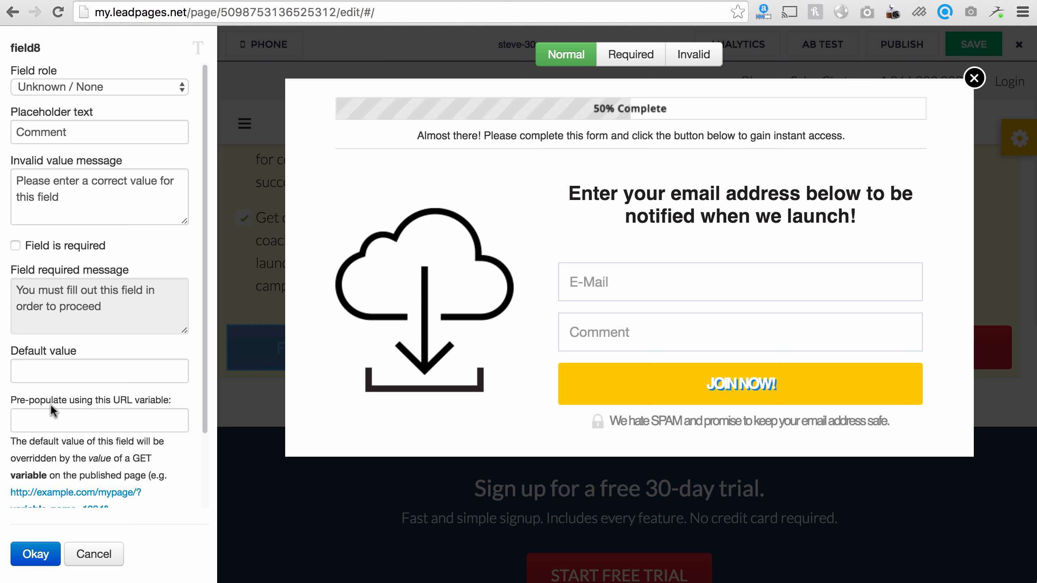
left_click(62, 89)
left_click(61, 348)
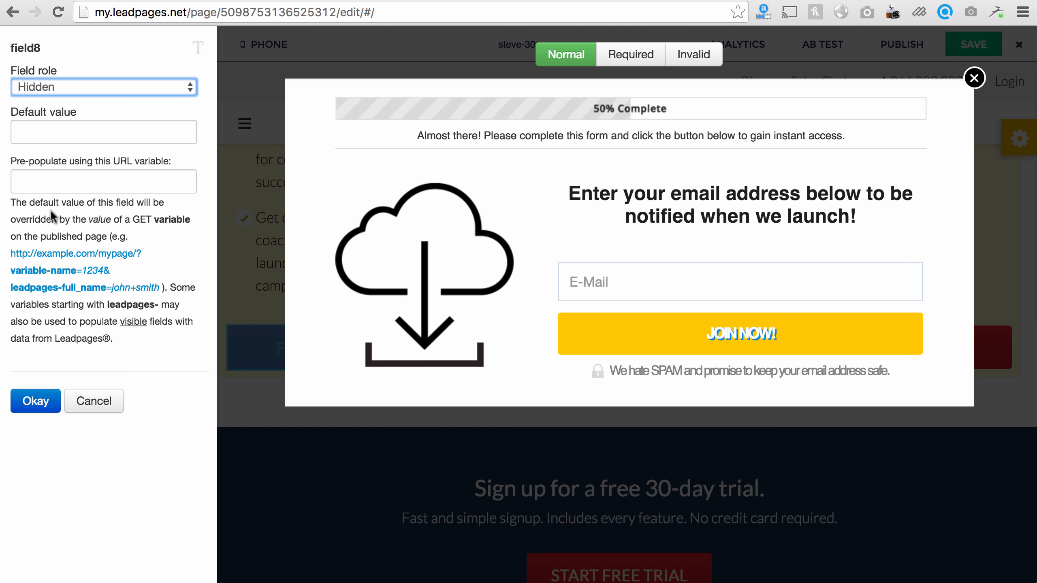
left_click(62, 134)
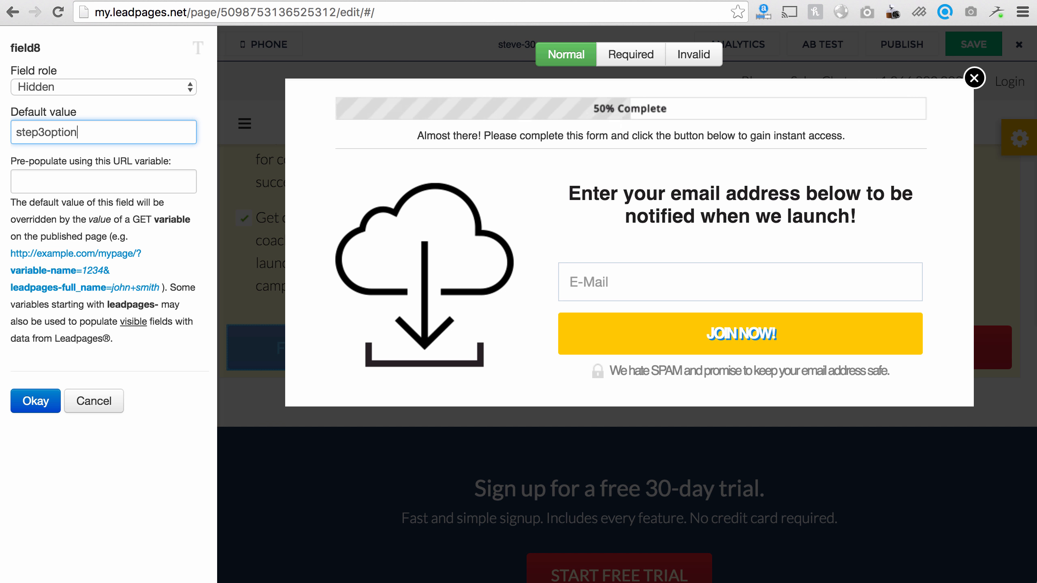
key("Tab")
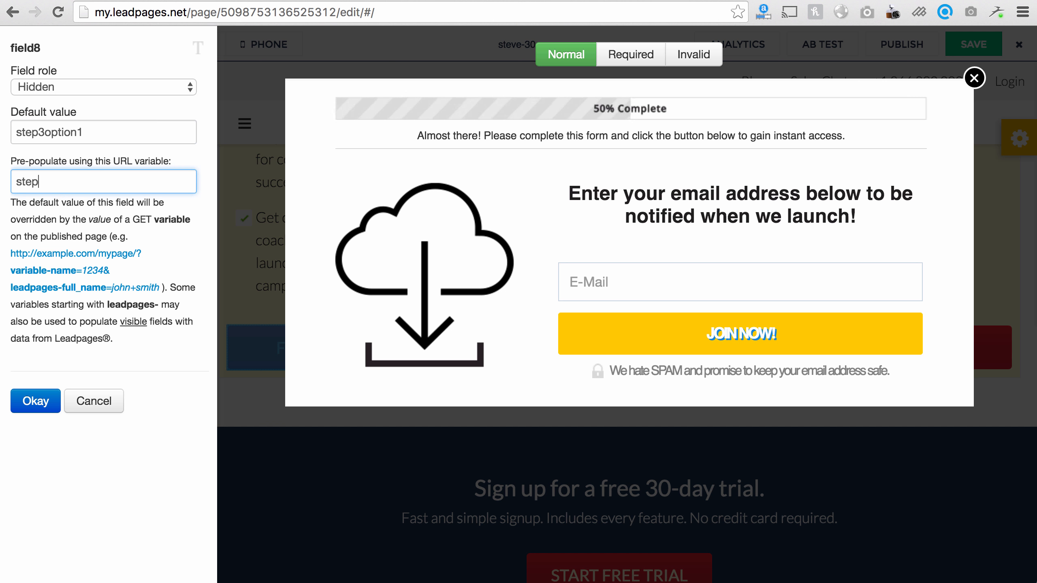
left_click(46, 405)
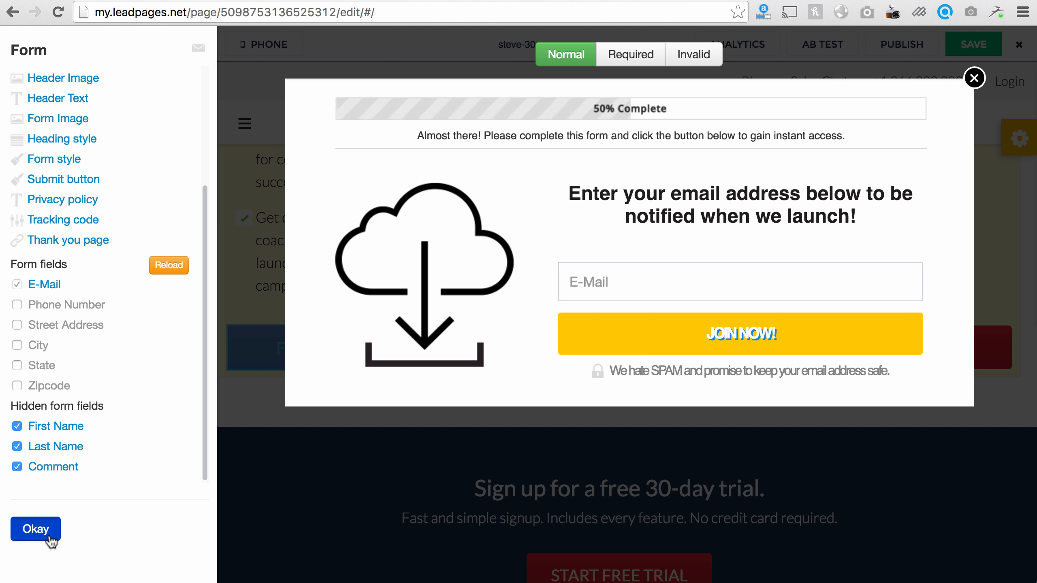
left_click(36, 529)
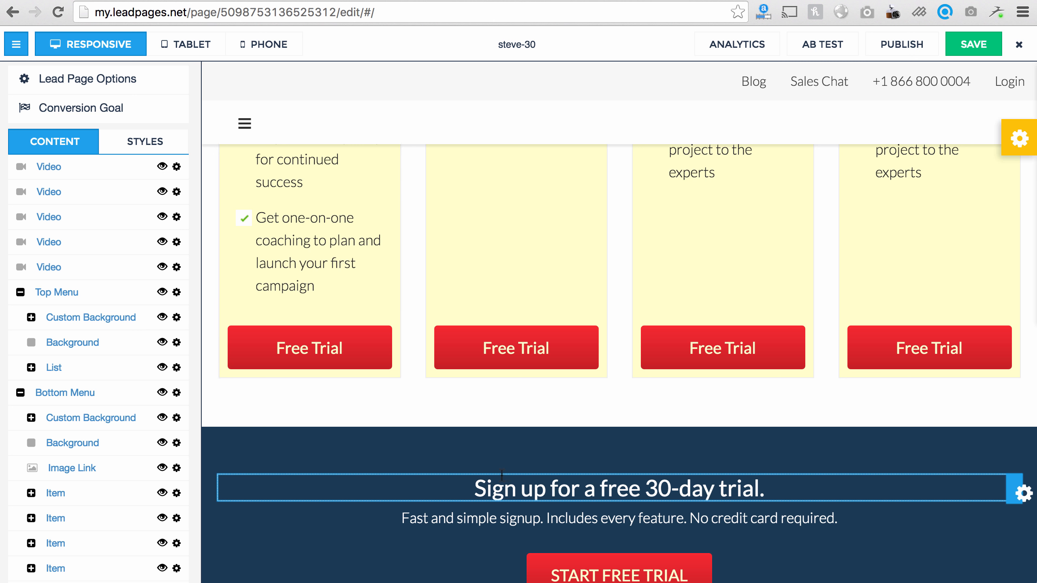
Step: Set the button top and bottom background colours to green in Styles > Colors
scroll(470, 446, "up", 1)
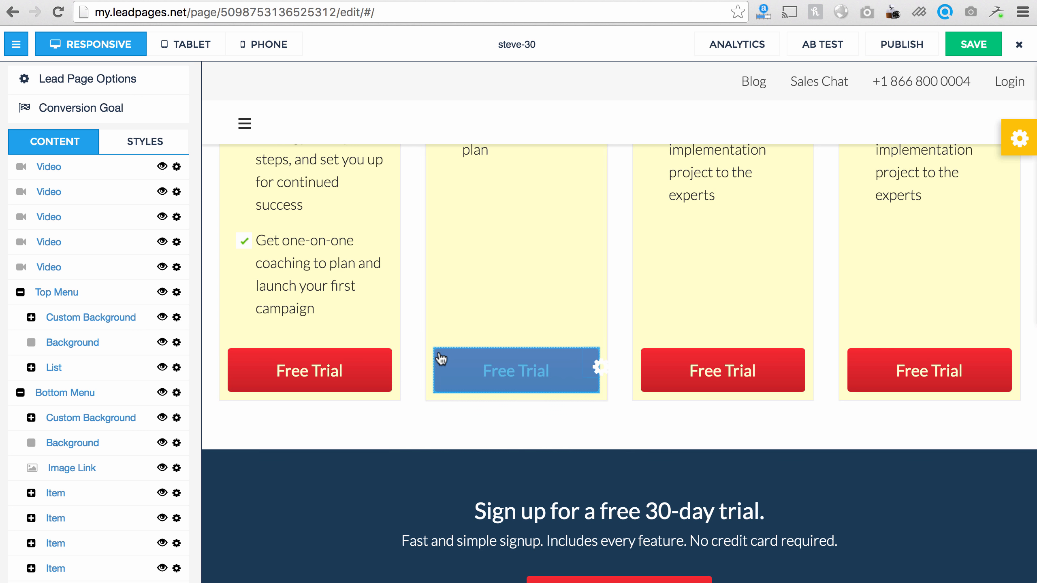
scroll(380, 291, "up", 15)
scroll(378, 285, "up", 20)
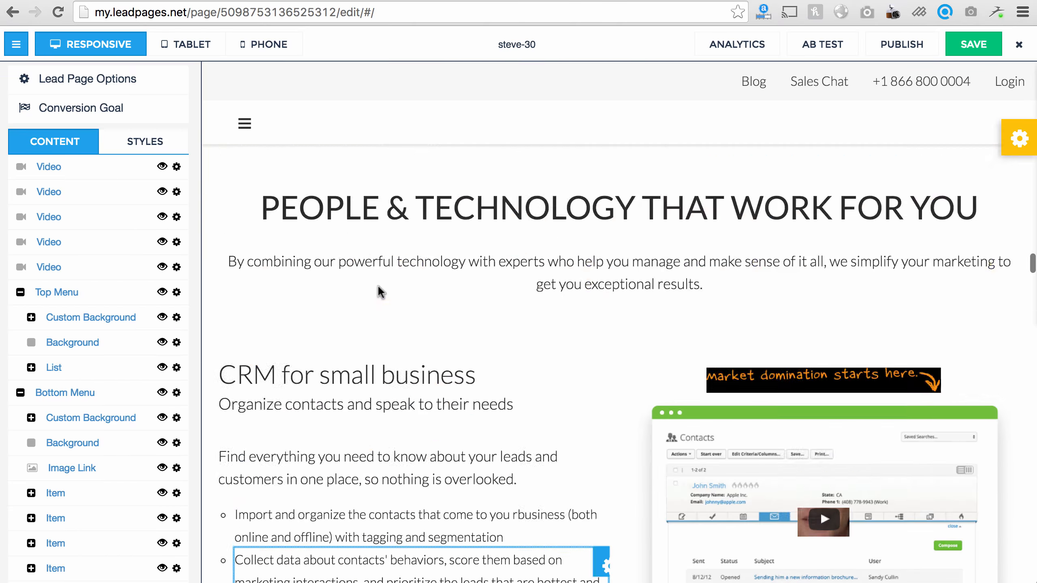
scroll(378, 285, "up", 20)
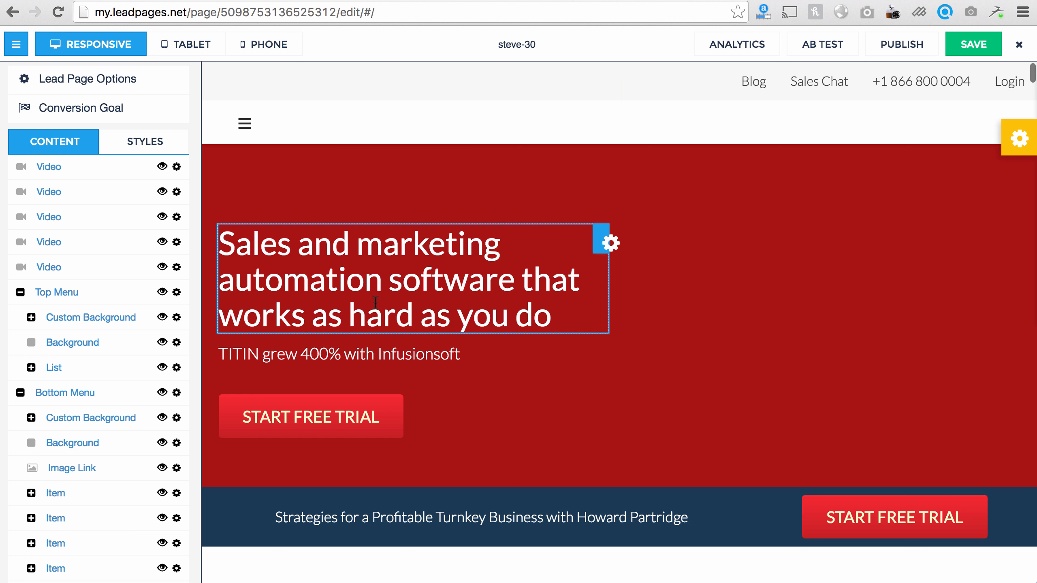
left_click(130, 146)
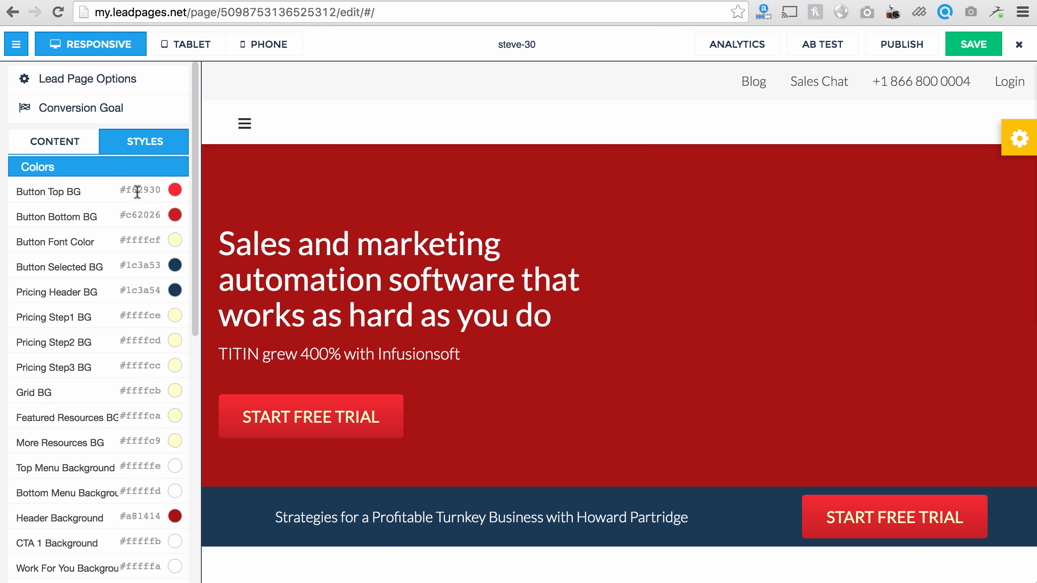
left_click(137, 192)
left_click(158, 117)
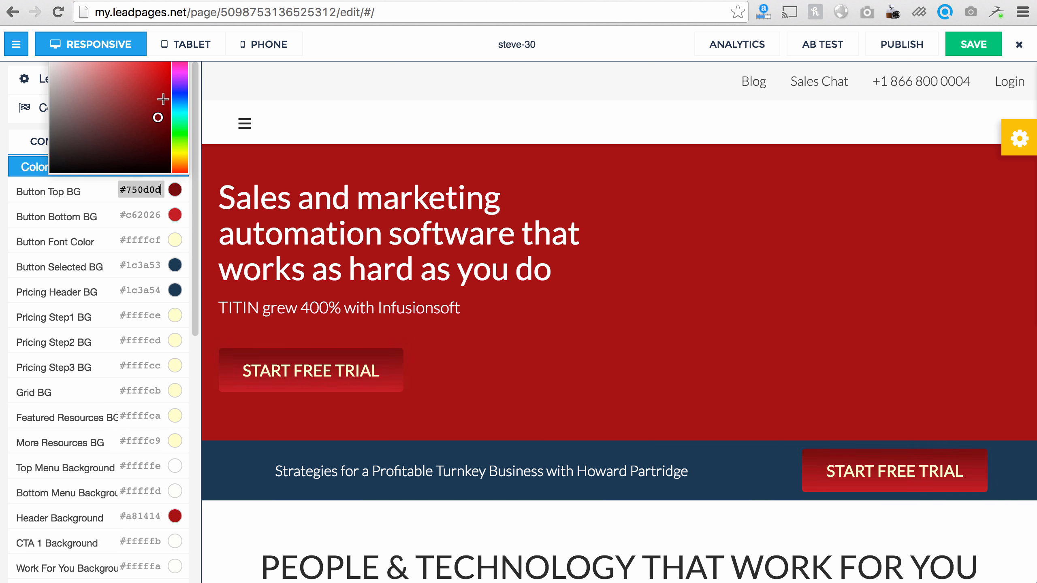
left_click_drag(180, 81, 176, 138)
left_click_drag(167, 92, 164, 75)
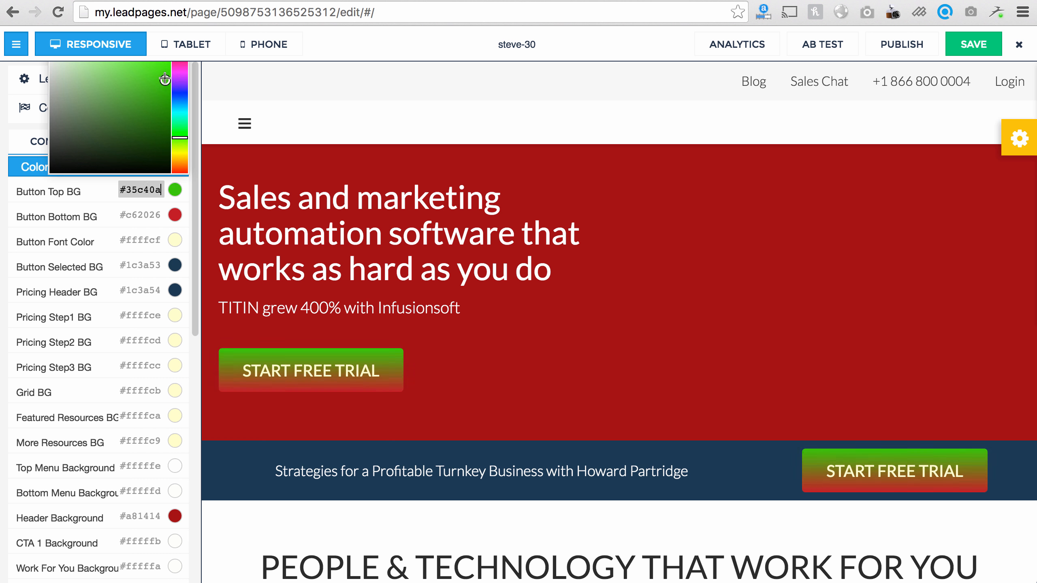
left_click(152, 213)
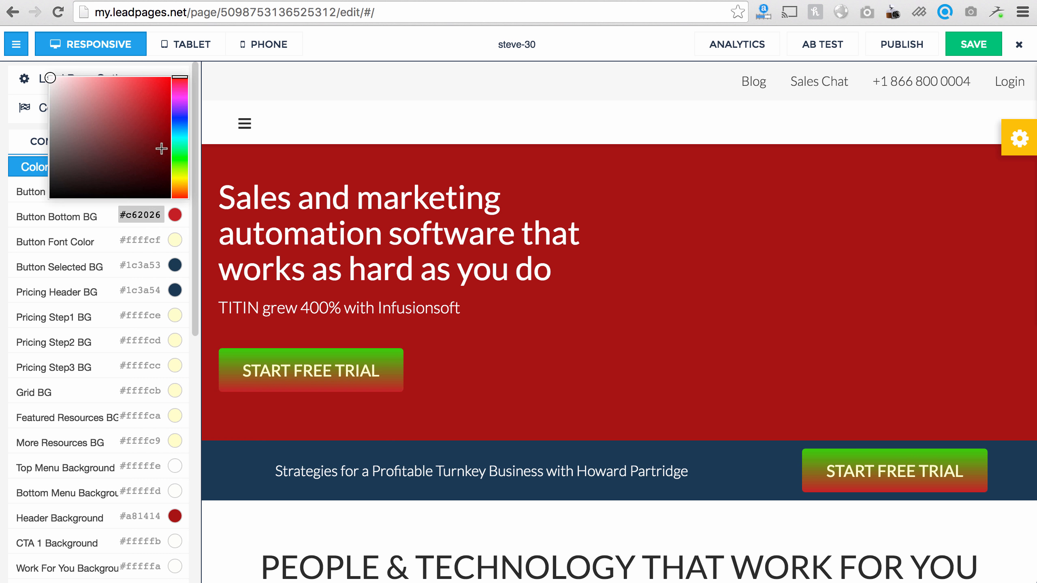
left_click(180, 155)
left_click_drag(149, 84, 158, 143)
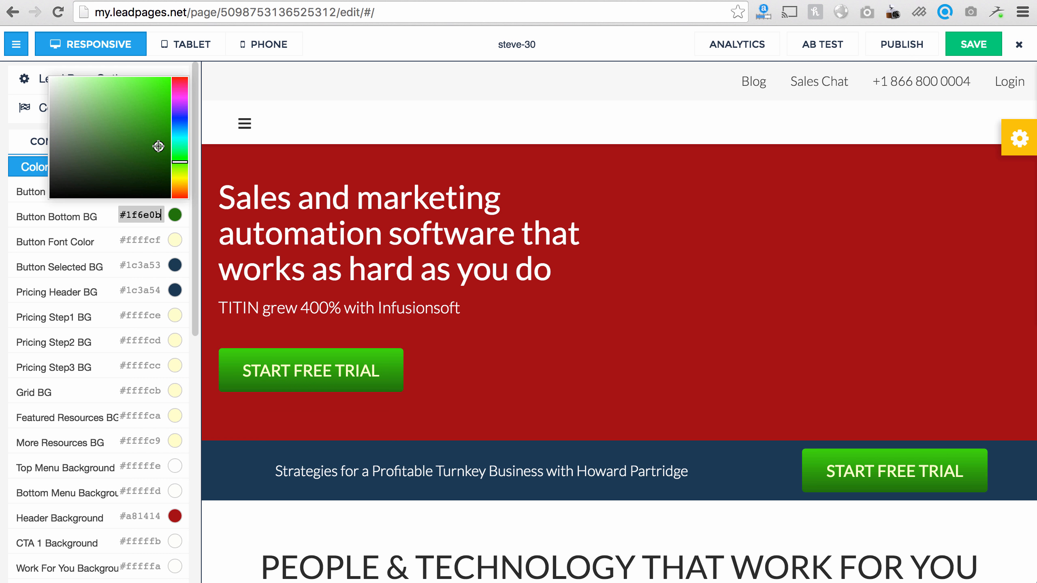
Step: Give the button tops the same dark green #1f6e0b and make button text white #ffffff
left_click(141, 242)
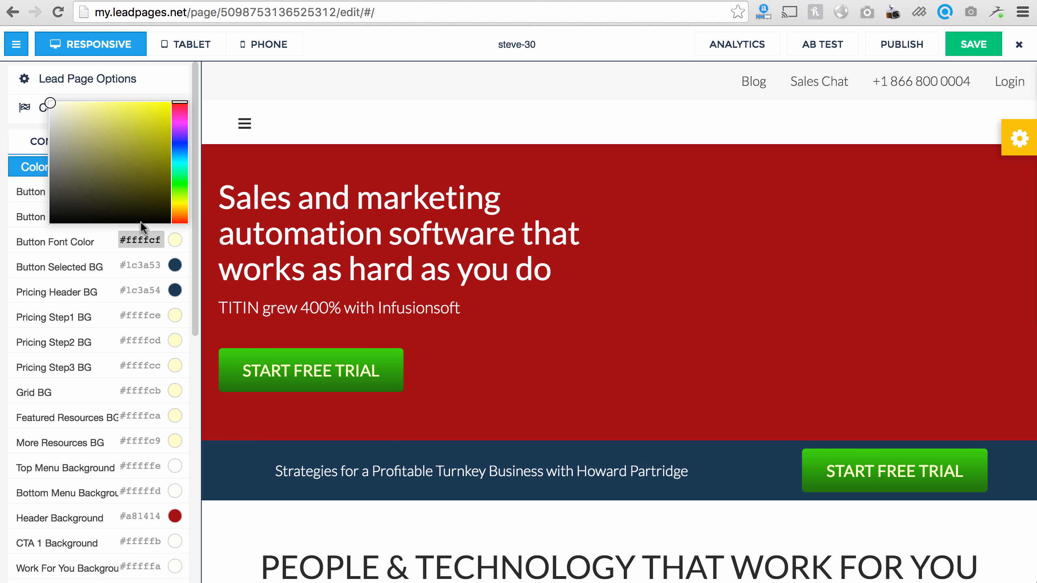
left_click(107, 232)
triple_click(126, 214)
key("super+c")
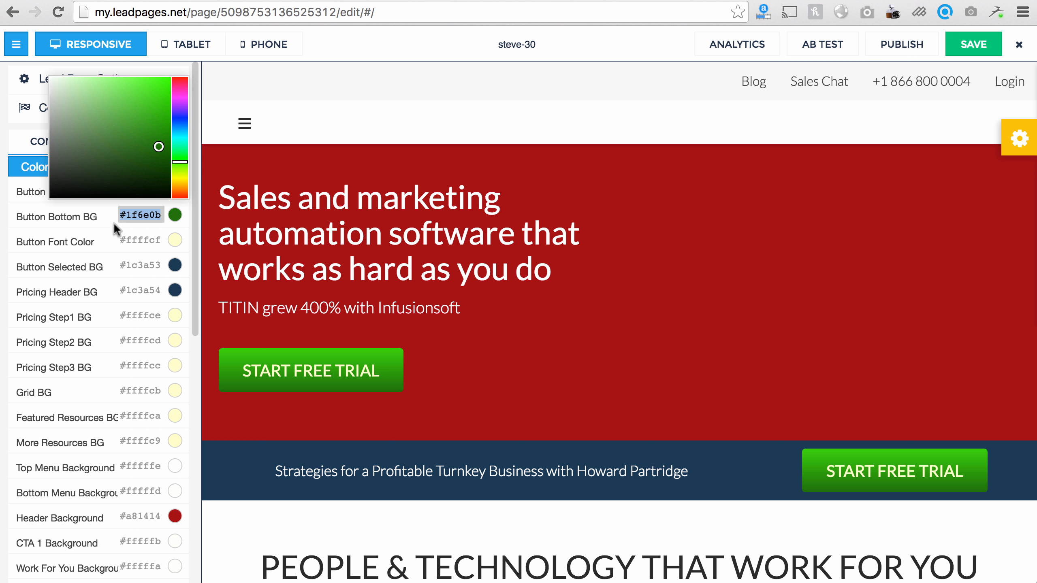
left_click(106, 227)
double_click(136, 191)
key("super+v")
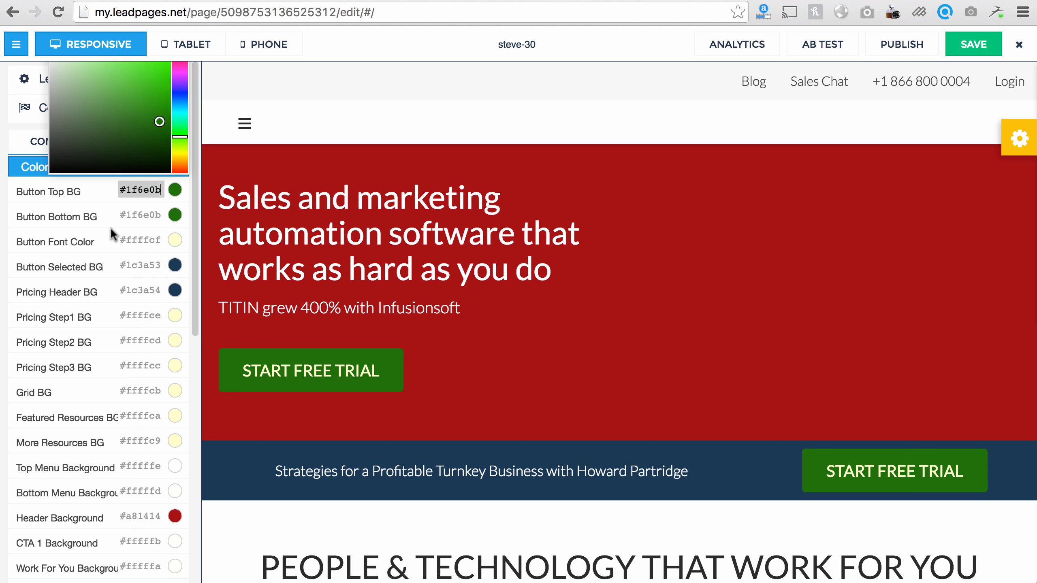
left_click(110, 232)
left_click(140, 245)
mouse_move(143, 181)
left_mouse_down()
mouse_move(150, 106)
mouse_move(30, 103)
left_mouse_up()
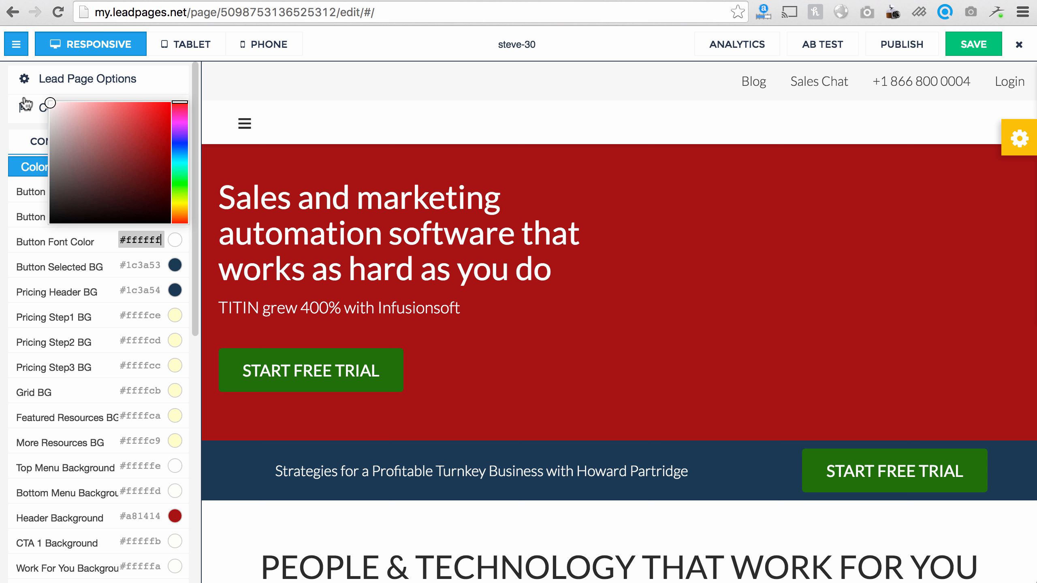
left_click(108, 281)
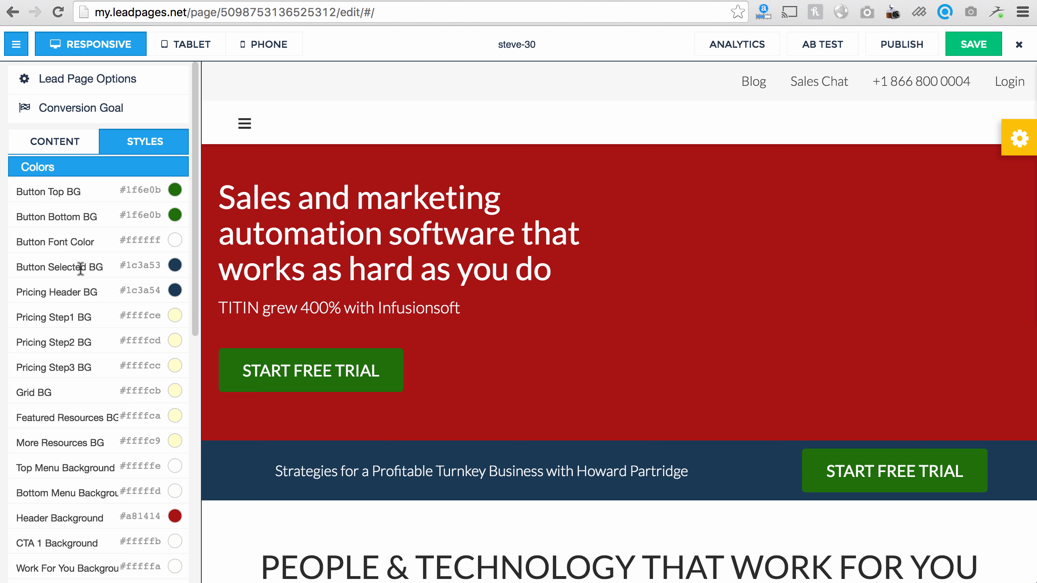
Step: Set Button Selected BG to red #e61212
scroll(382, 289, "down", 20)
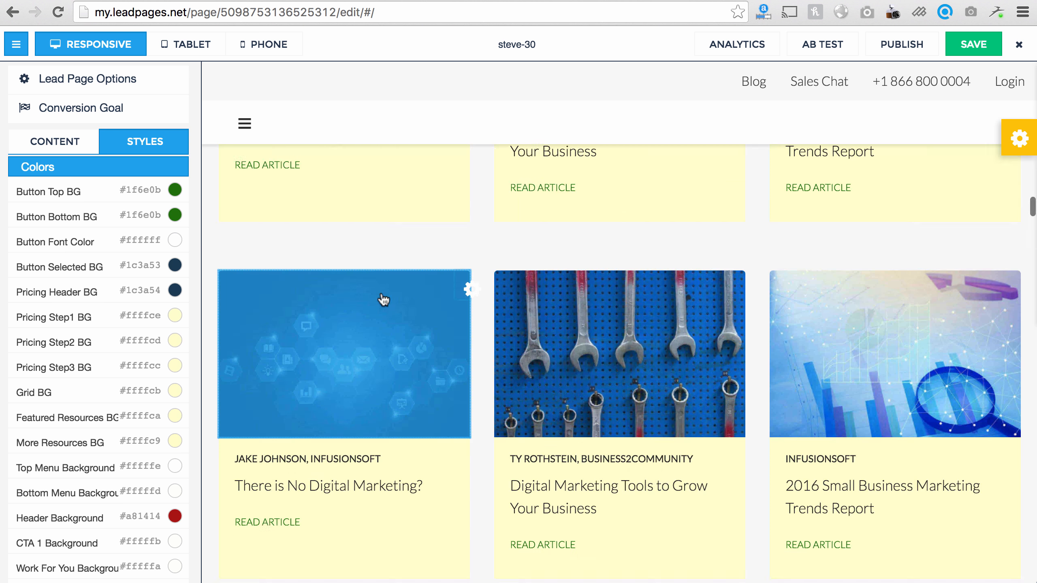
scroll(383, 299, "up", 10)
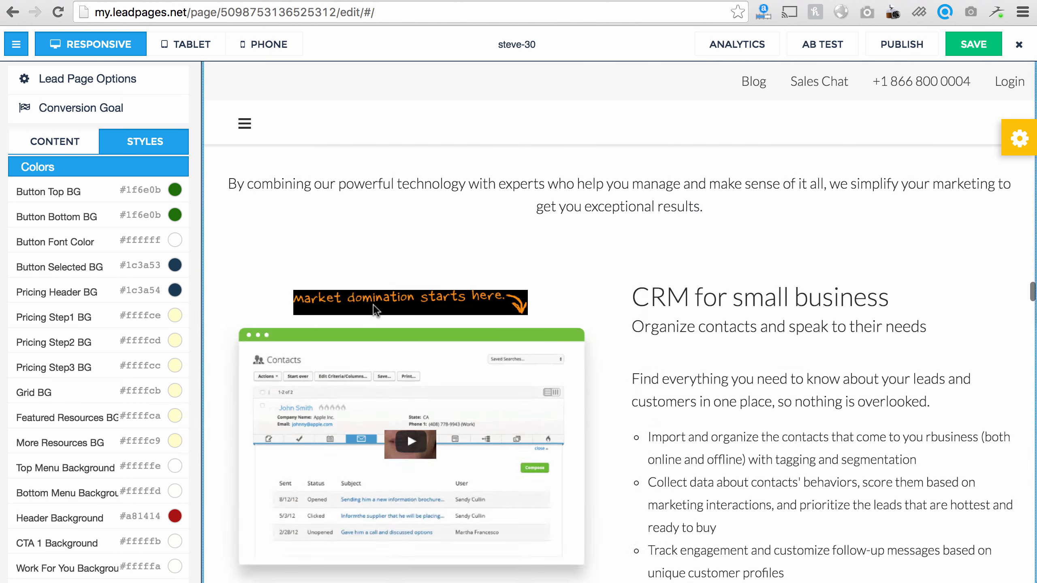
scroll(373, 304, "down", 15)
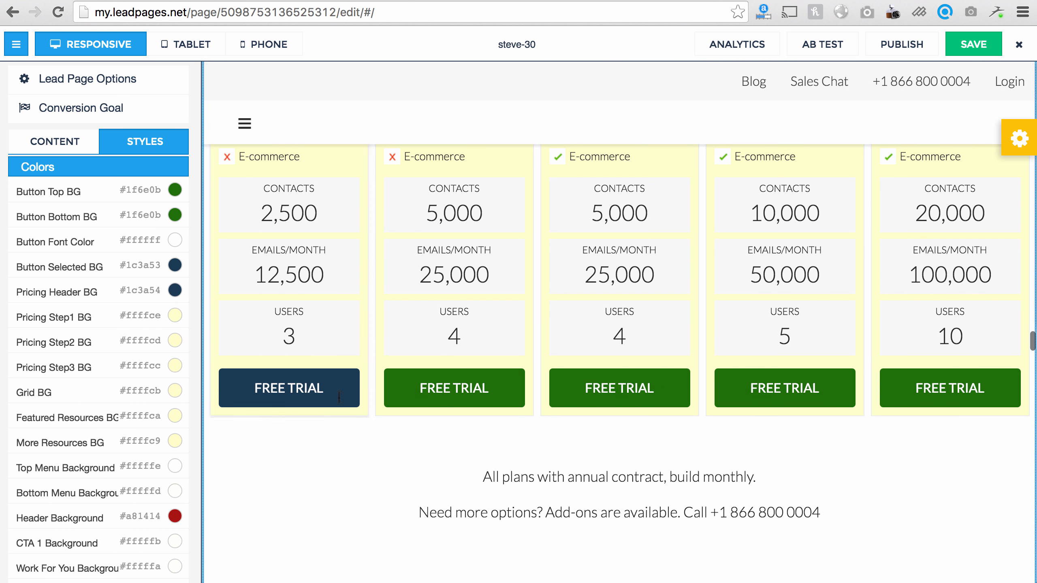
left_click(141, 264)
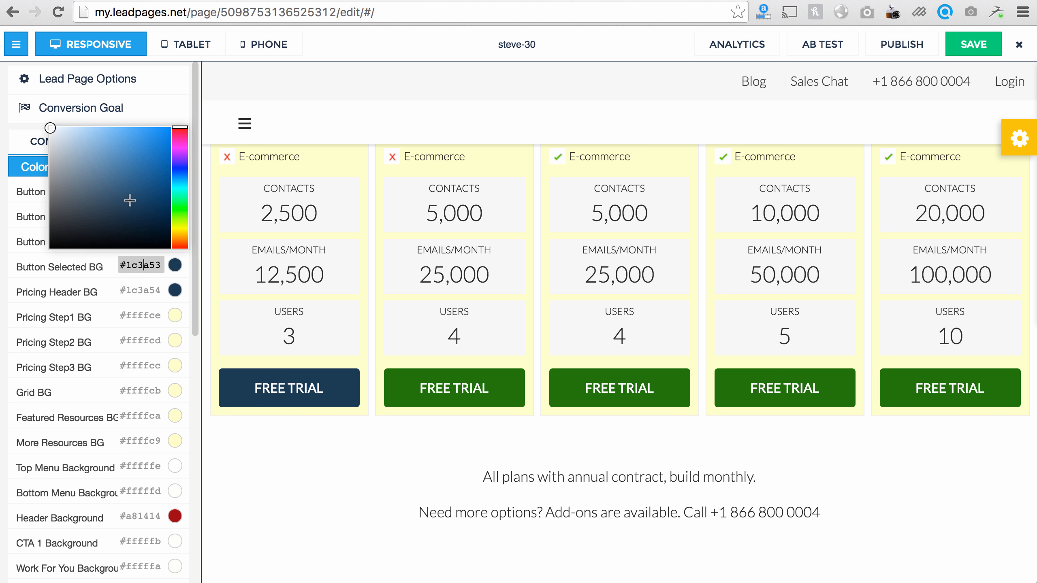
left_click(161, 141)
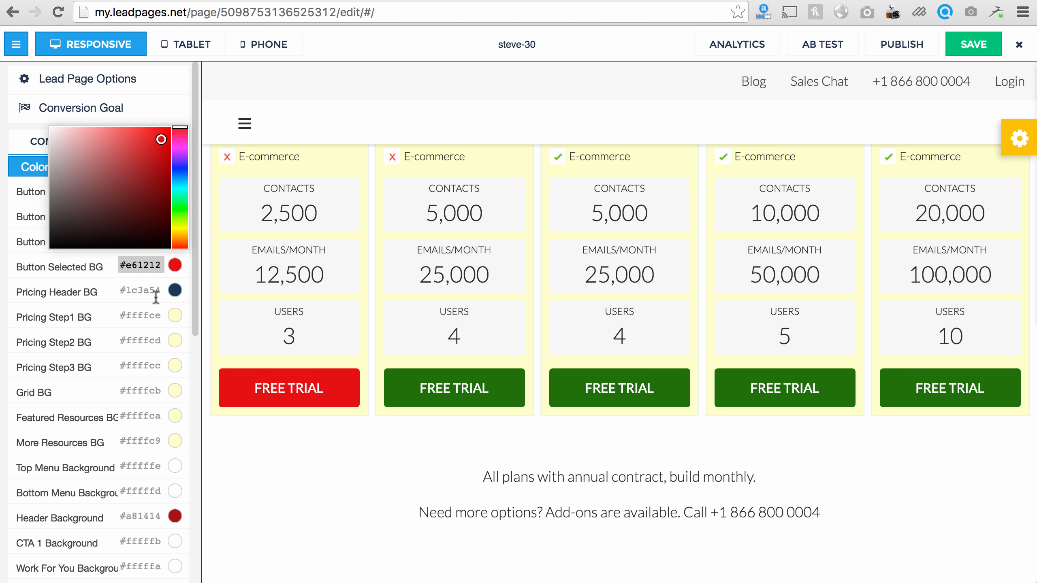
Step: Set Pricing Header BG to red #bf2424
scroll(280, 346, "up", 6)
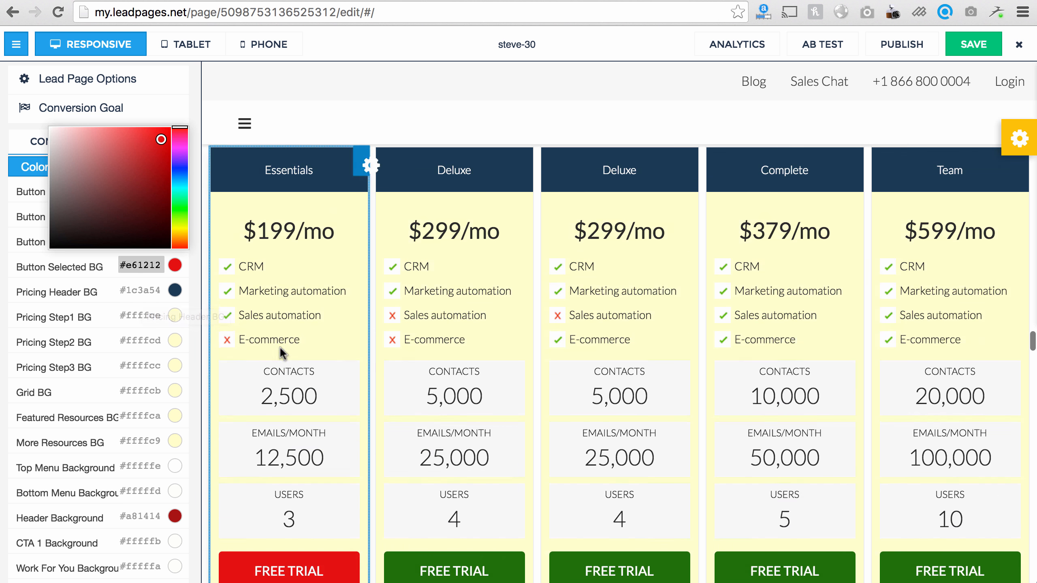
left_click(139, 290)
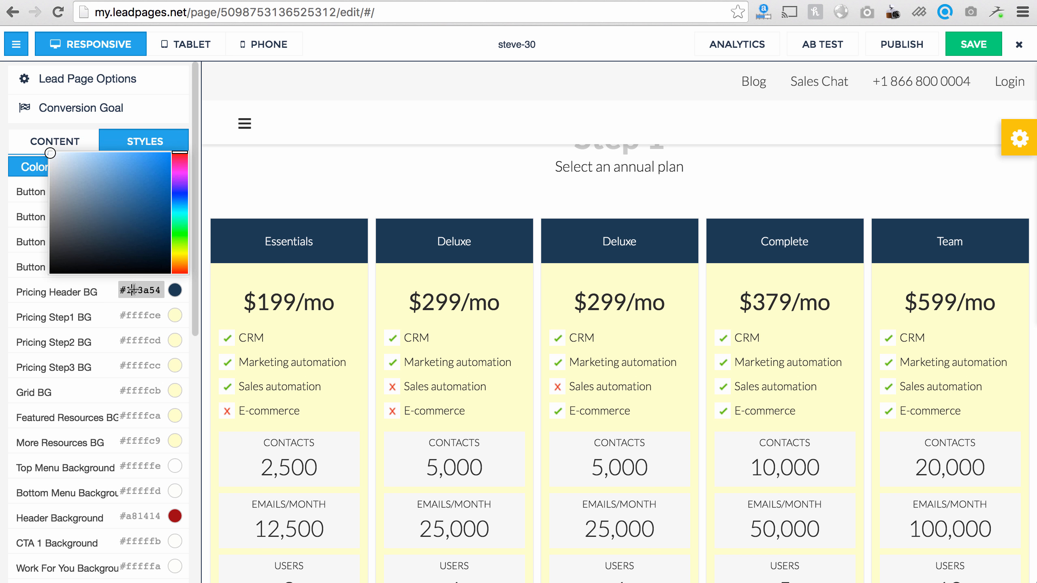
left_click(119, 209)
left_click_drag(147, 184, 148, 183)
scroll(462, 327, "down", 7)
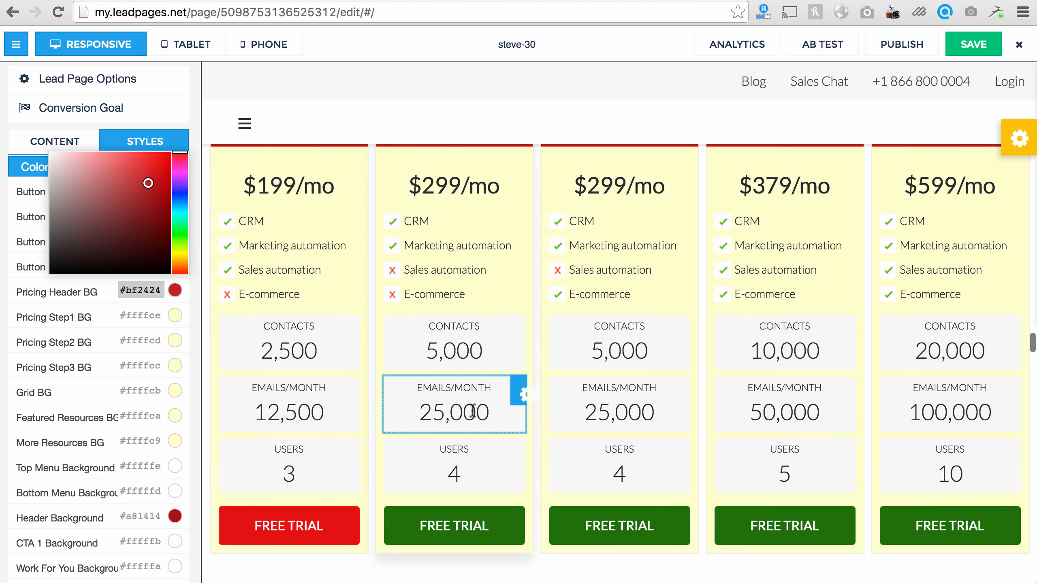
scroll(295, 378, "up", 3)
scroll(295, 378, "up", 5)
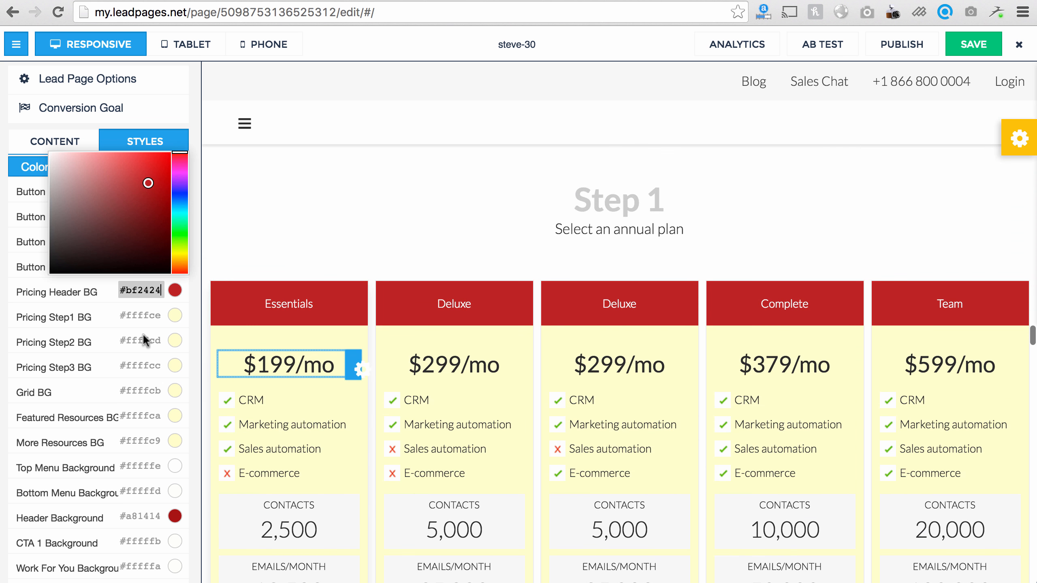
Step: Make Pricing Step1 BG white #ffffff
left_click(148, 315)
left_click(84, 195)
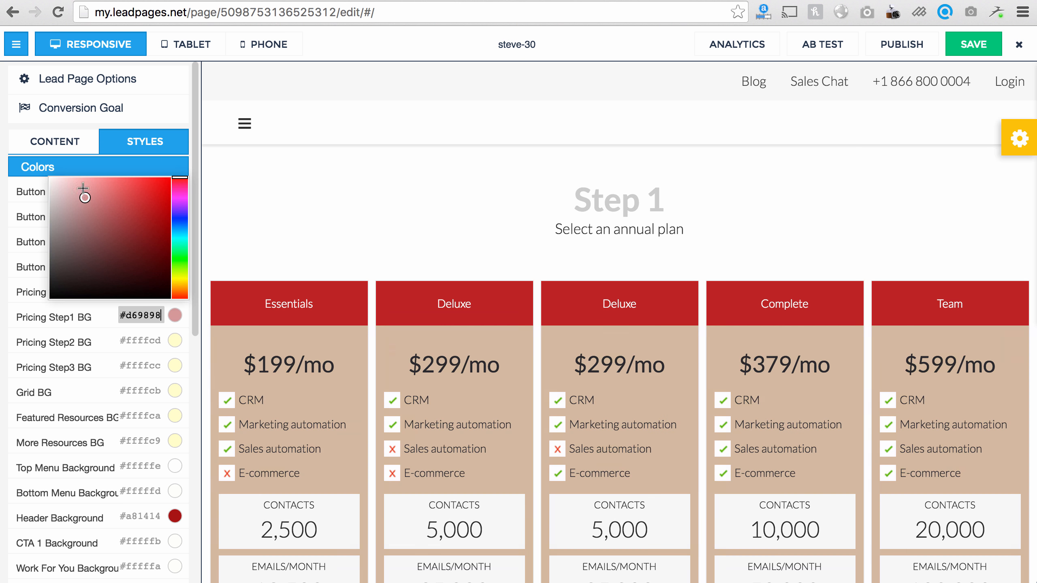
mouse_move(75, 174)
left_mouse_down()
mouse_move(28, 169)
mouse_move(35, 180)
left_mouse_up()
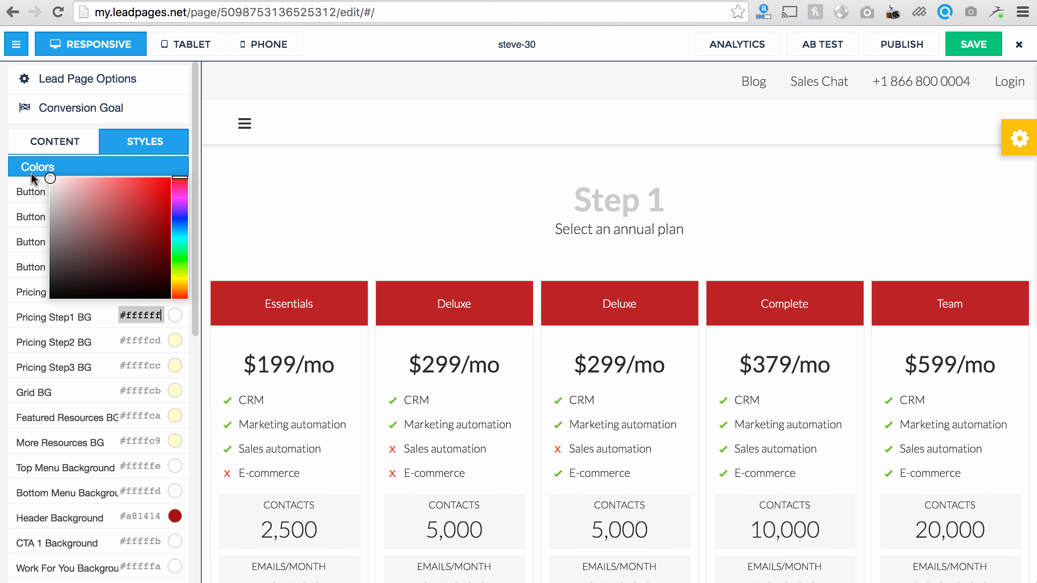
scroll(613, 286, "down", 15)
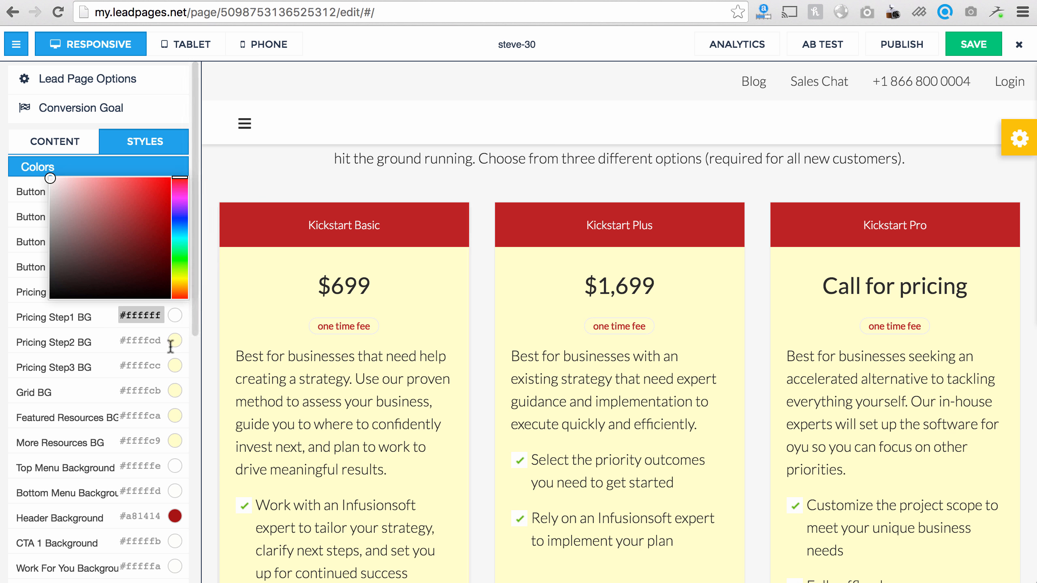
Step: Set Pricing Step2 BG to #ffffff
scroll(378, 346, "down", 5)
scroll(380, 286, "up", 3)
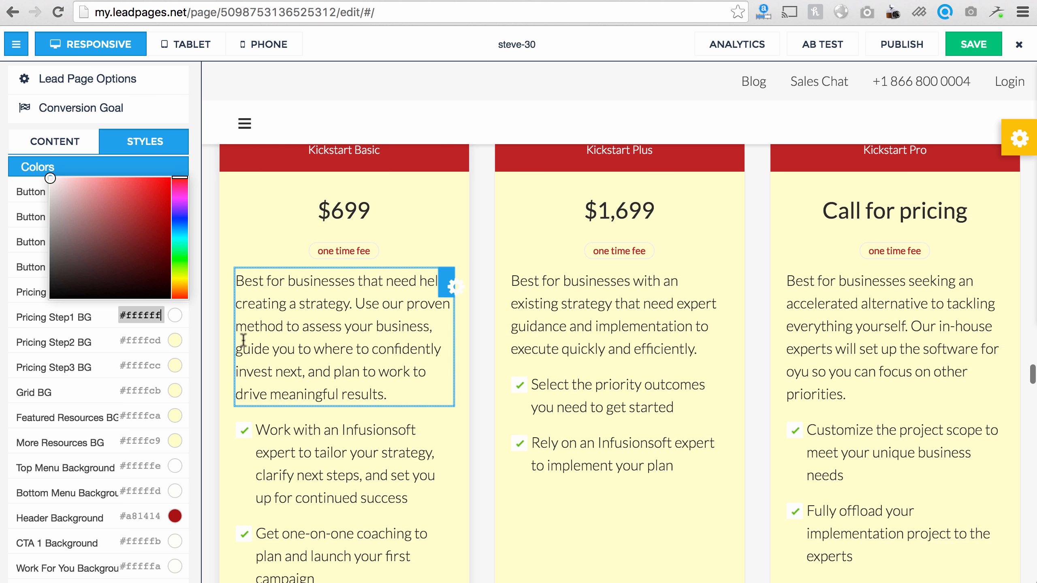
left_click(142, 340)
key("super+a")
type("#ffffff")
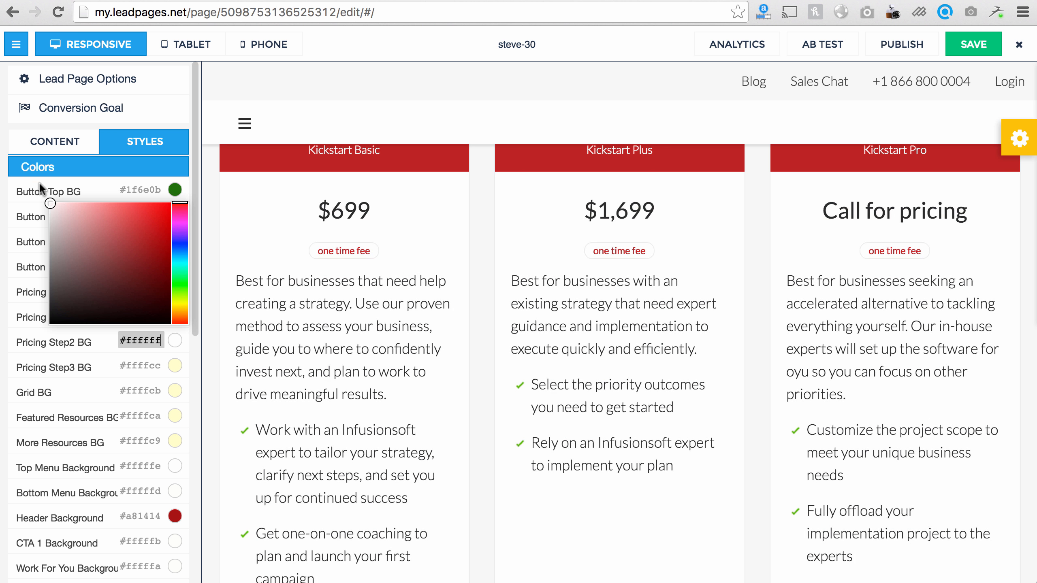
Step: Set Pricing Step3 BG to white with the colour picker
scroll(310, 335, "down", 8)
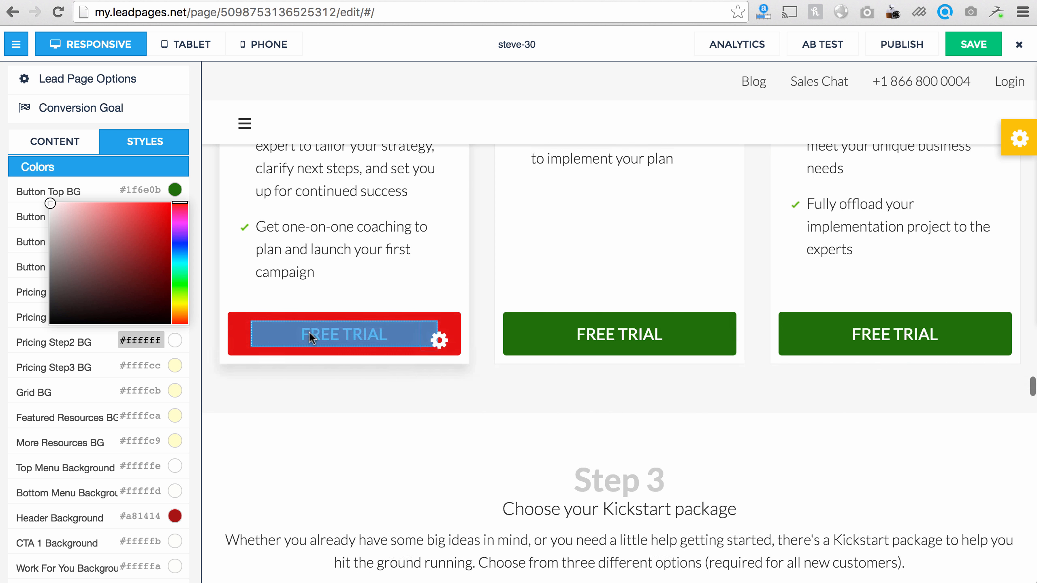
scroll(336, 402, "down", 9)
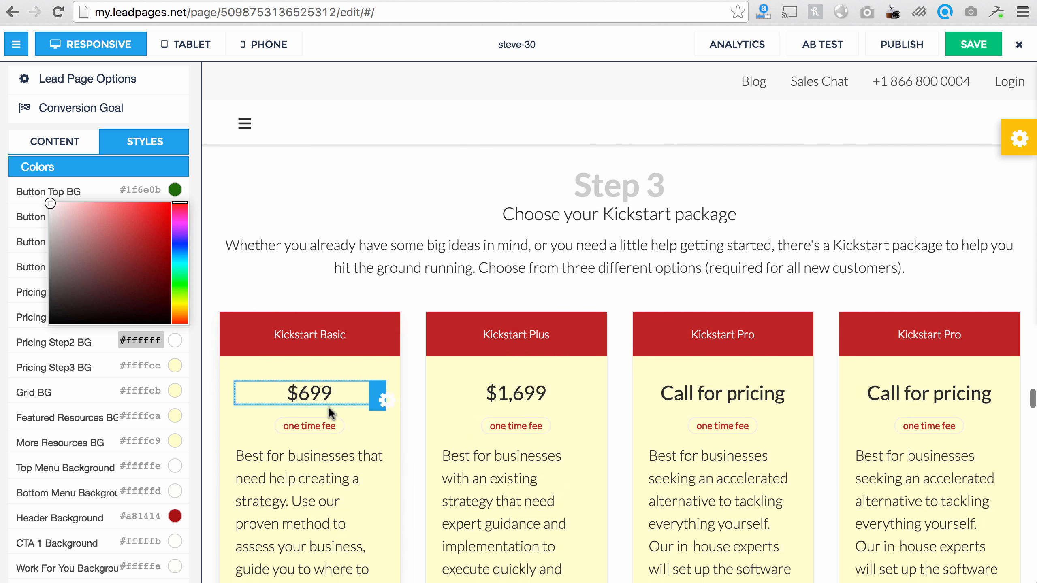
left_click(143, 367)
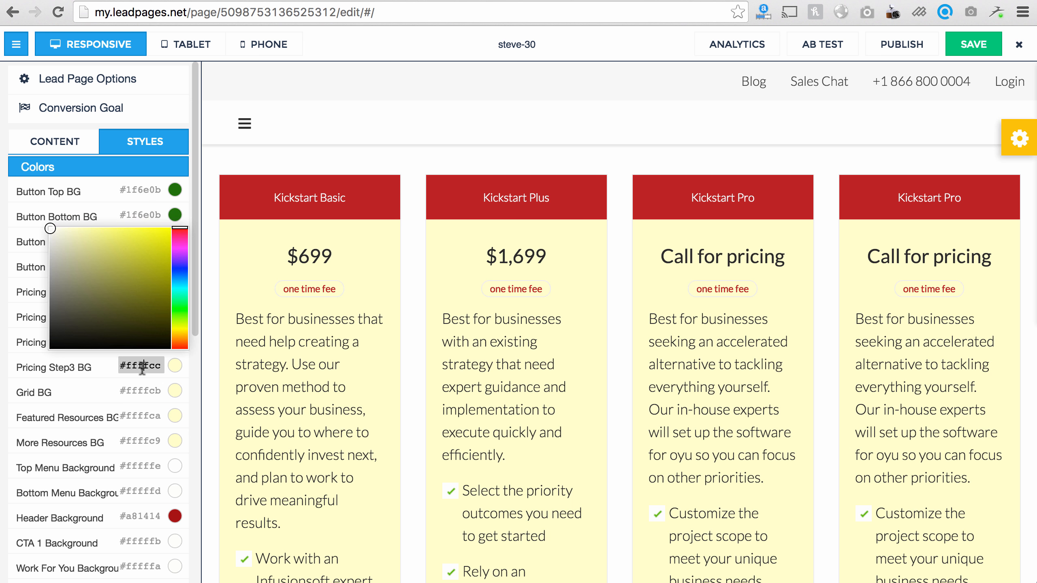
left_click_drag(136, 295, 50, 229)
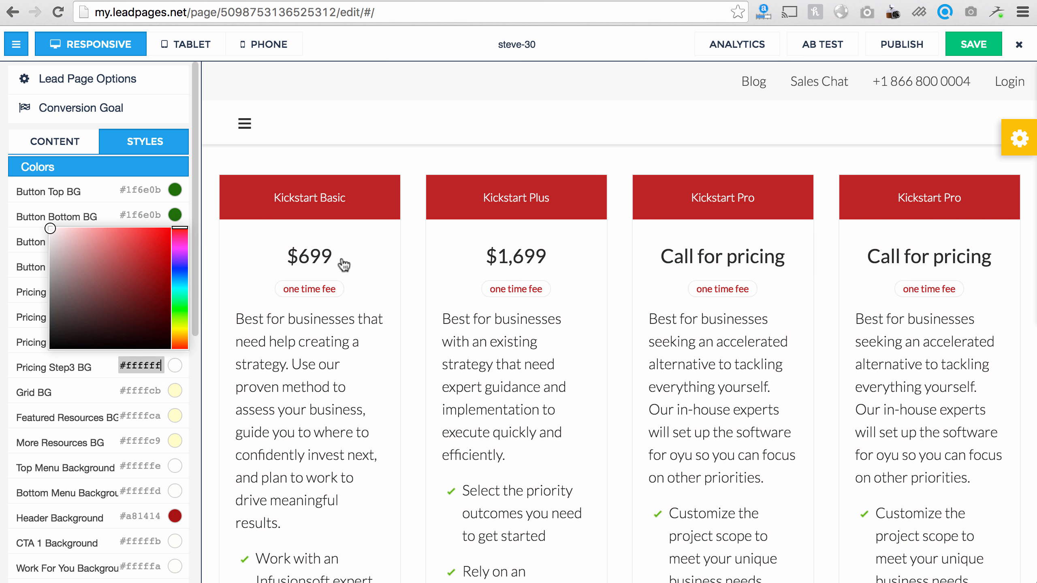
Step: Set Grid BG to grey #d9d9d9 with the colour picker
scroll(512, 345, "down", 1)
scroll(512, 346, "down", 20)
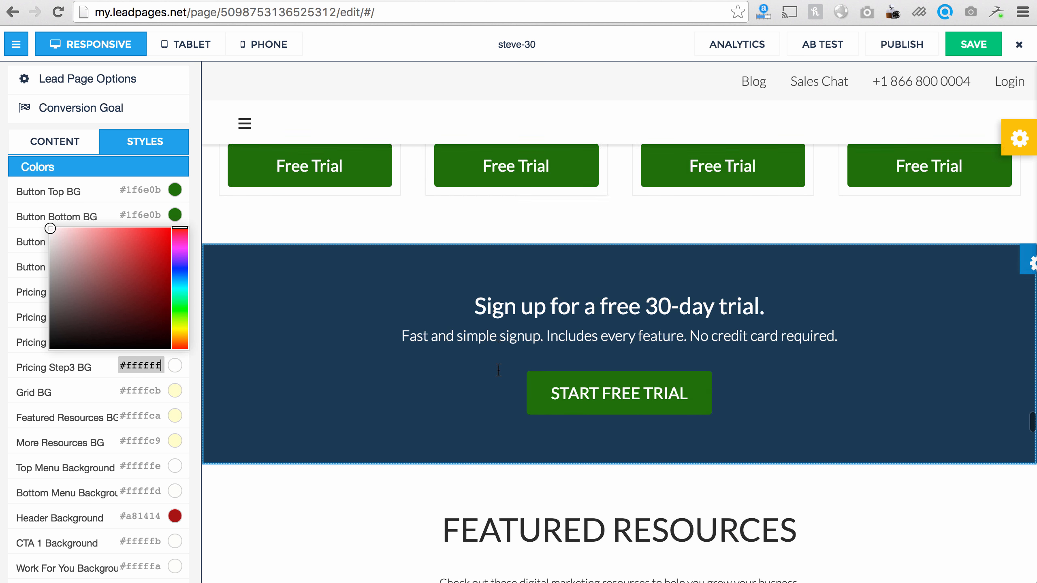
scroll(487, 374, "down", 6)
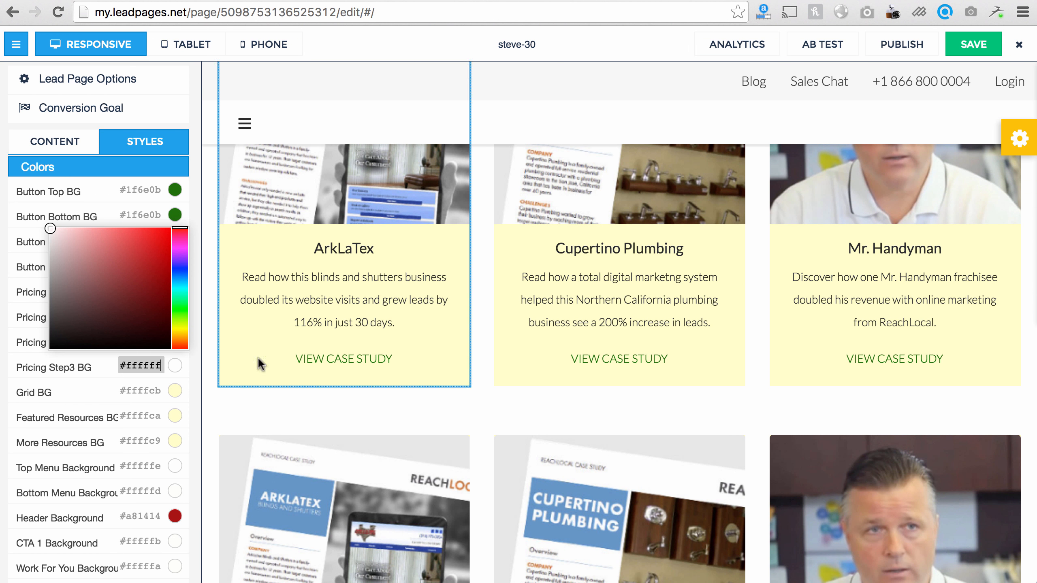
left_click(139, 393)
left_click(138, 293)
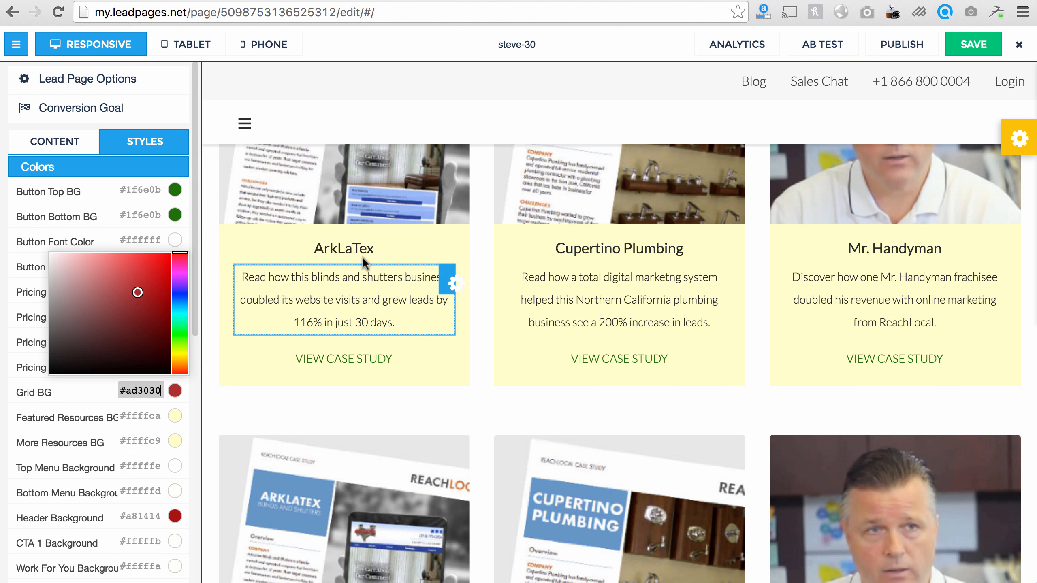
scroll(362, 256, "up", 20)
scroll(362, 274, "up", 20)
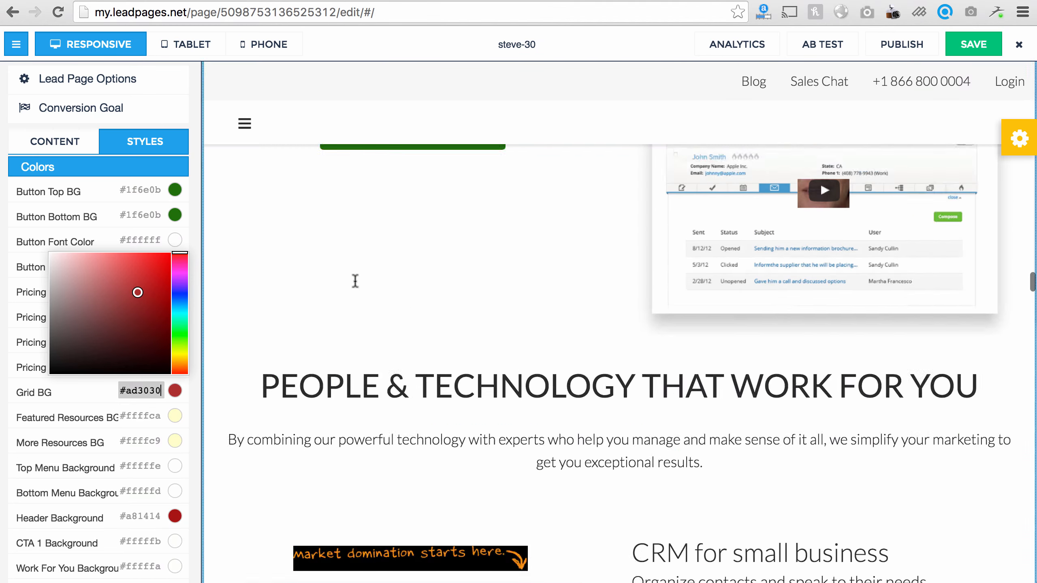
scroll(355, 282, "down", 5)
scroll(354, 281, "down", 15)
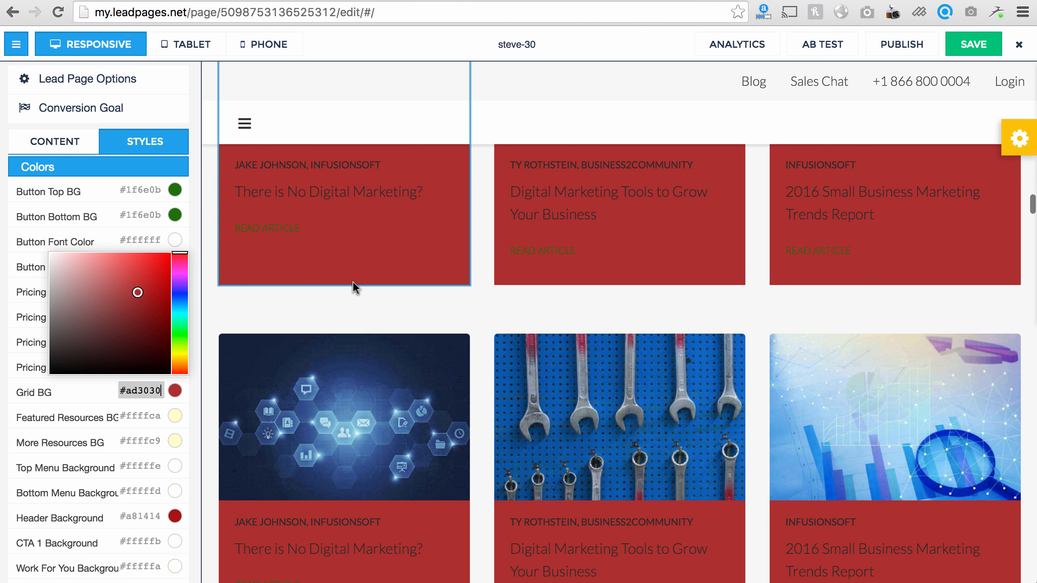
mouse_move(136, 328)
left_mouse_down()
mouse_move(61, 266)
mouse_move(16, 247)
mouse_move(151, 276)
mouse_move(188, 349)
left_mouse_up()
left_click_drag(73, 282, 23, 271)
Step: Set Featured Resources BG to white #ffffff
scroll(386, 315, "down", 20)
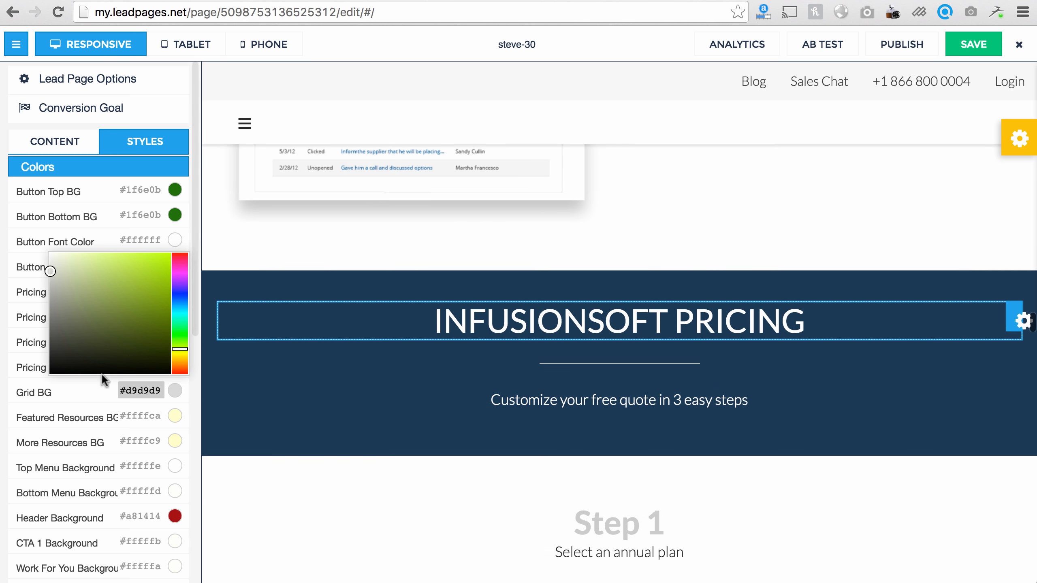
left_click(132, 416)
scroll(525, 355, "down", 15)
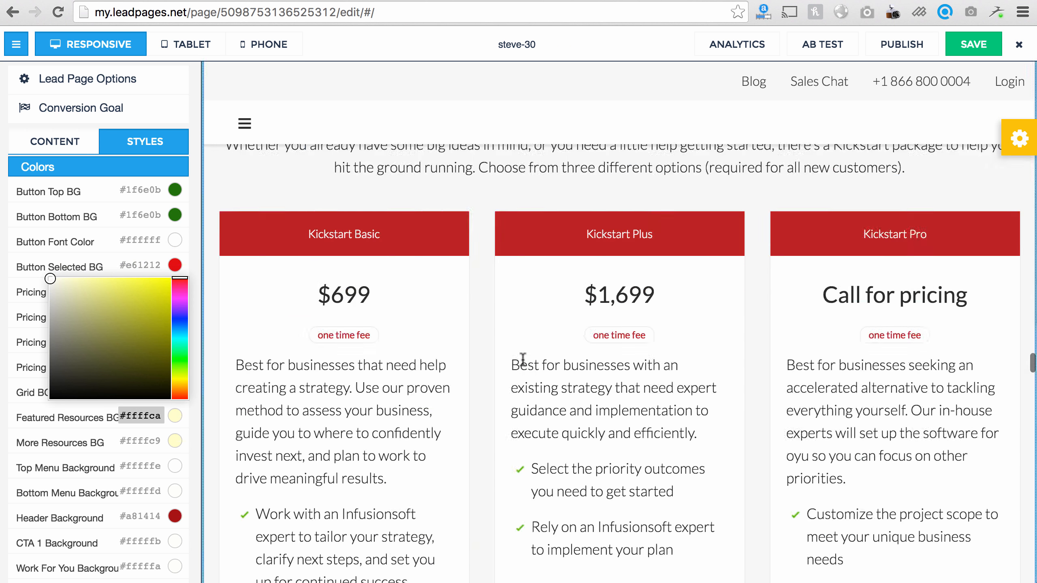
scroll(524, 359, "down", 20)
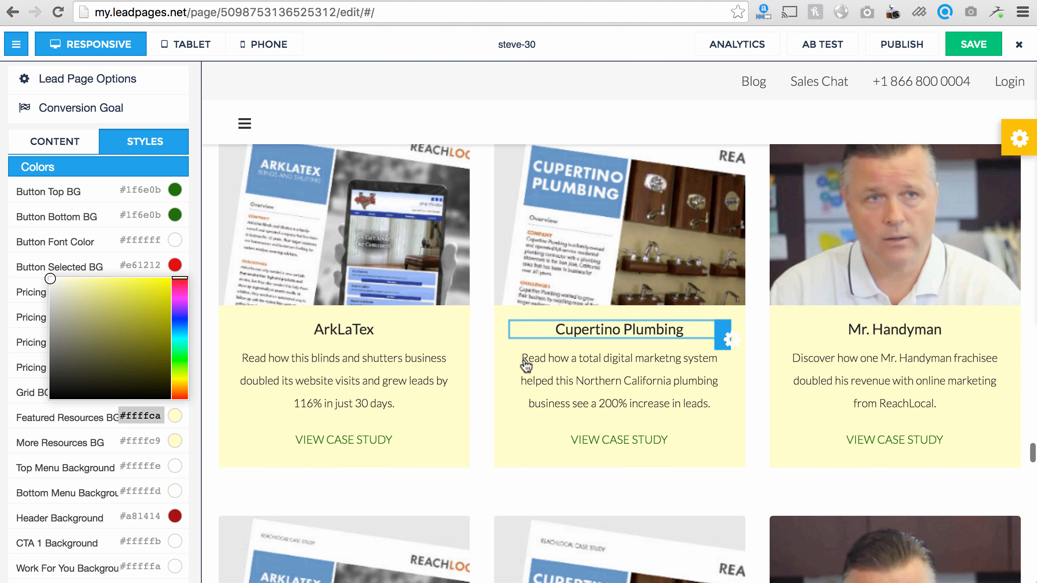
left_click_drag(143, 336, 33, 266)
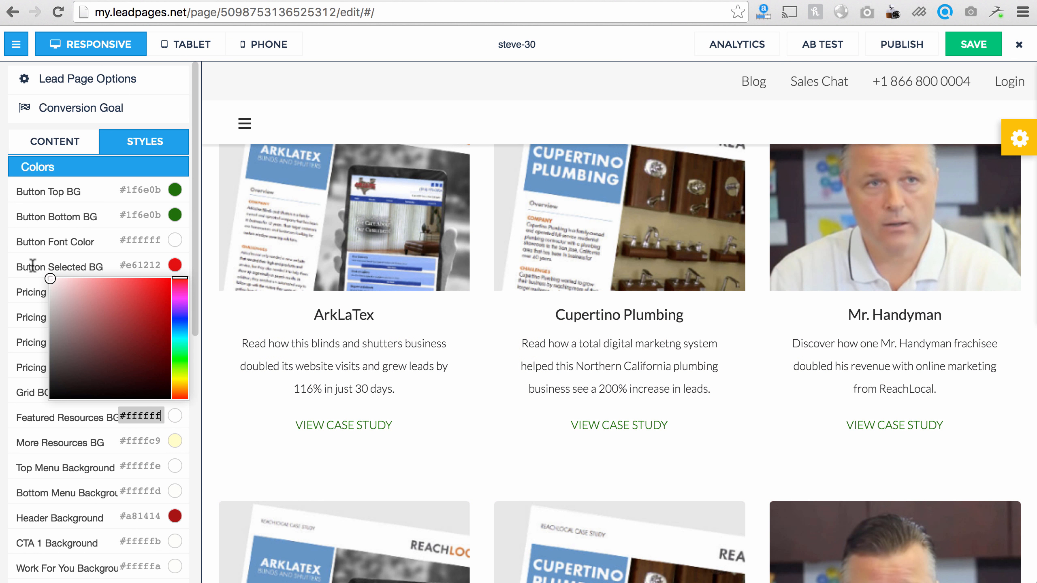
Step: Close the Featured Resources colour picker, leaving its background white
left_click(55, 302)
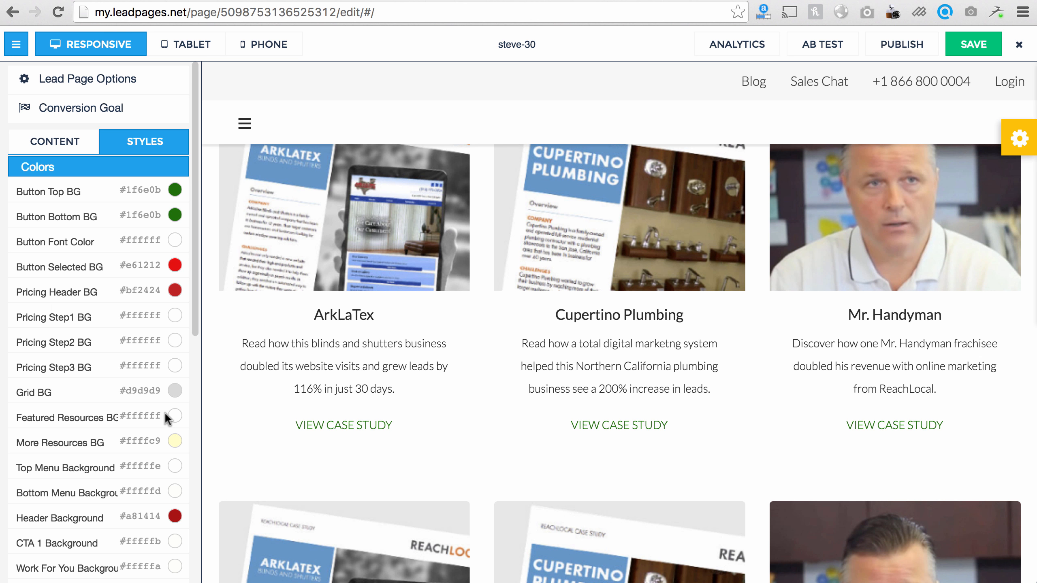
scroll(359, 419, "down", 8)
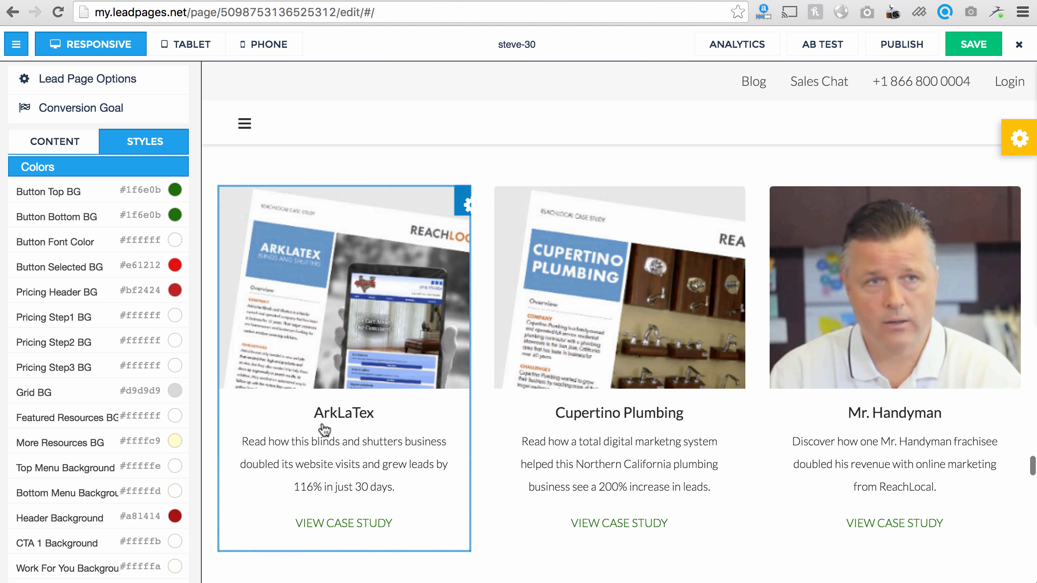
scroll(322, 426, "down", 2)
Step: Set the More Resources background to blue #0875f2 after trying dark and bright reds
left_click(135, 438)
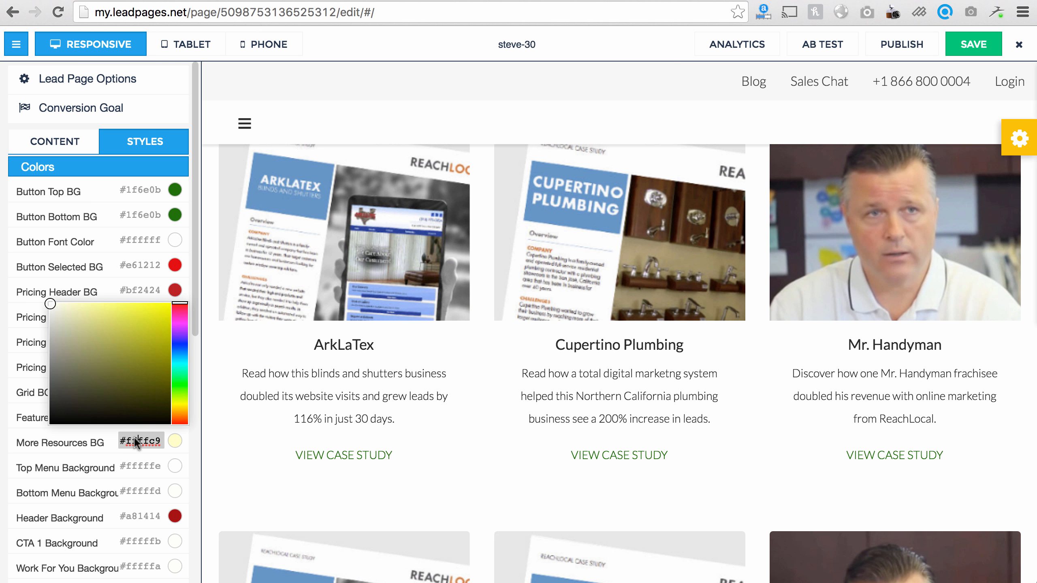
left_click(120, 347)
scroll(423, 355, "down", 10)
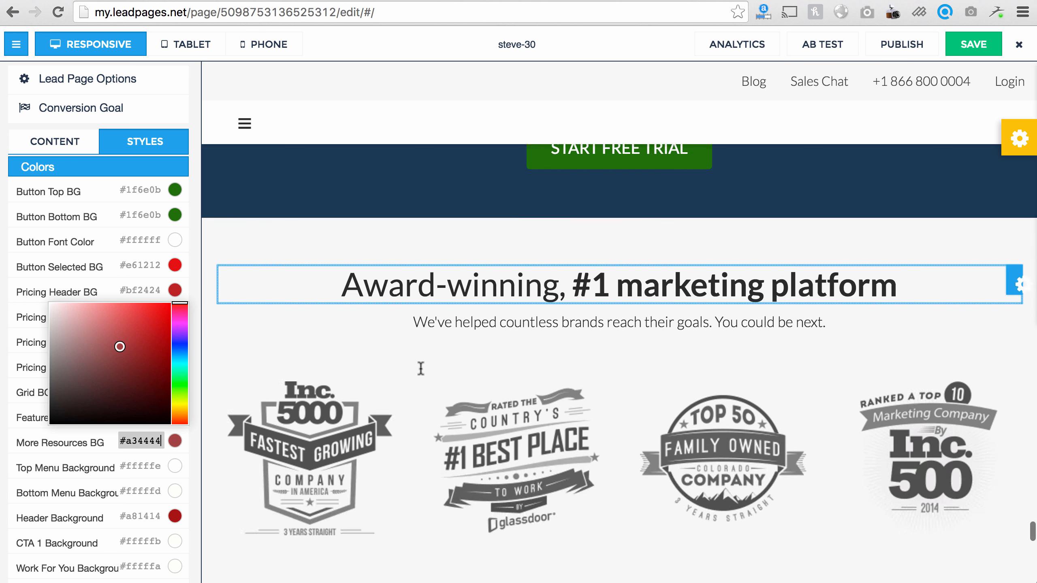
scroll(418, 368, "up", 15)
scroll(418, 369, "up", 4)
left_click(152, 320)
left_click(181, 353)
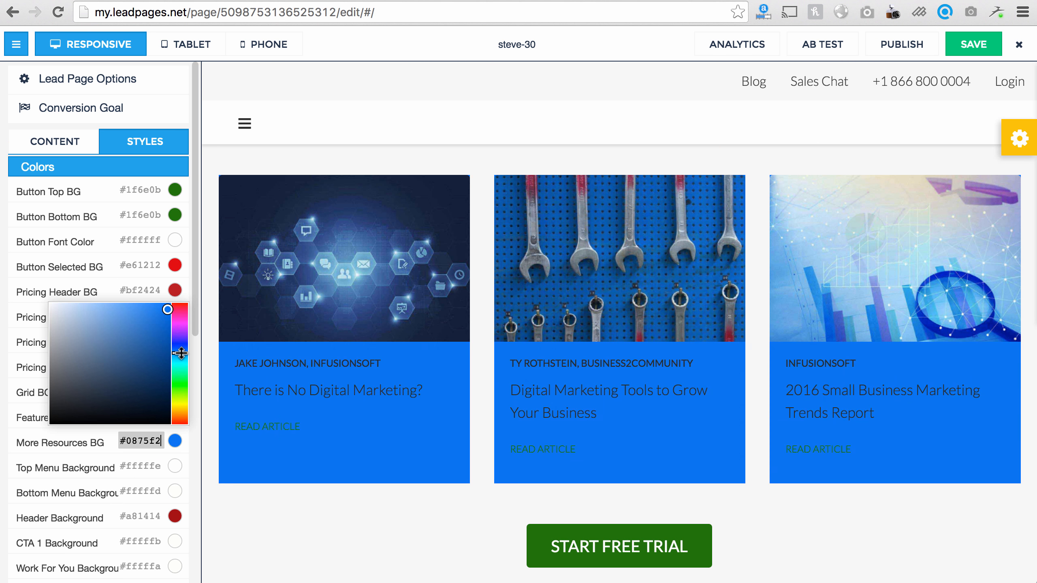
left_click(101, 468)
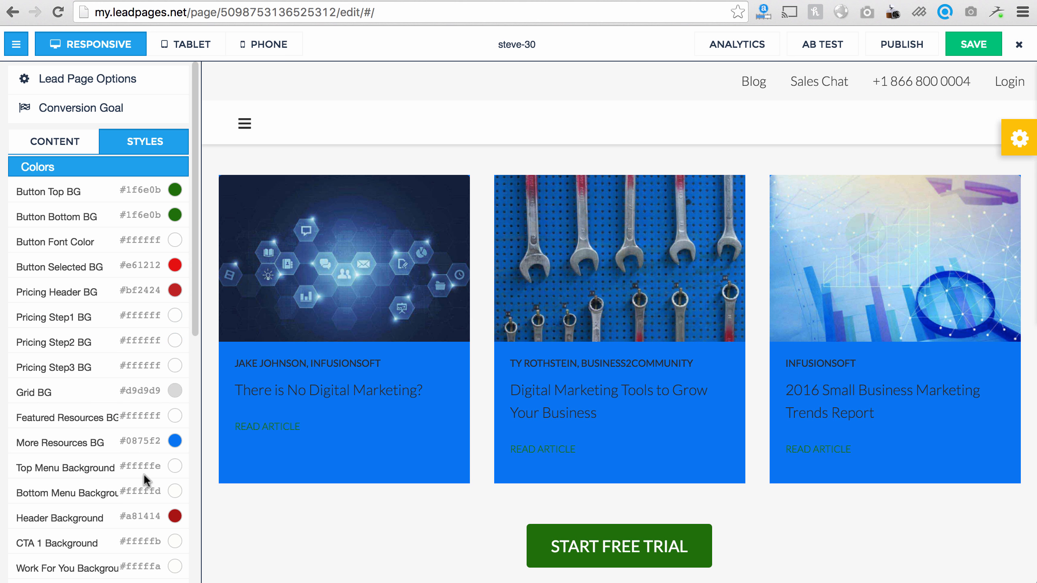
scroll(146, 480, "down", 12)
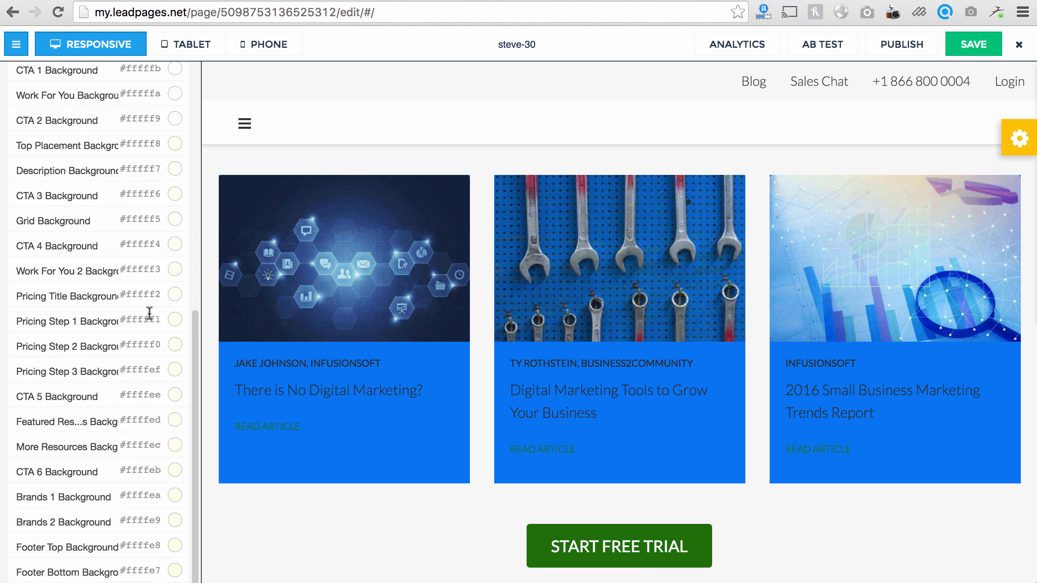
scroll(363, 399, "down", 10)
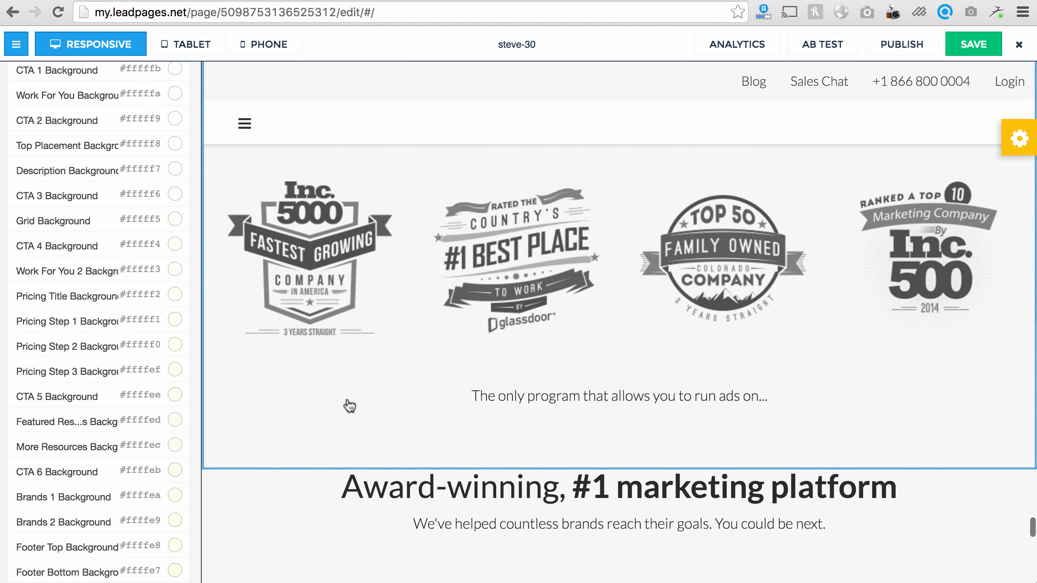
scroll(349, 405, "down", 10)
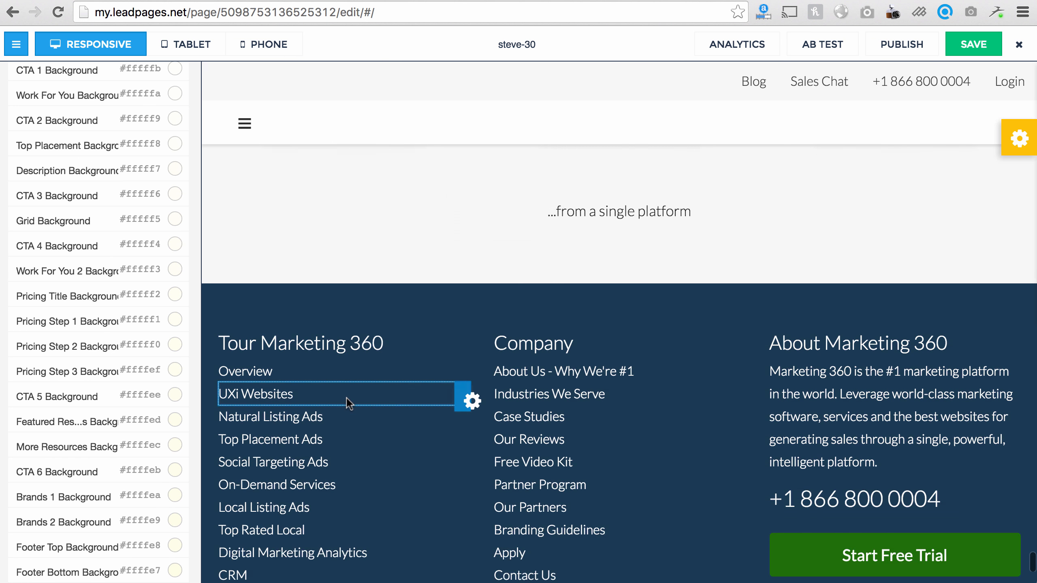
scroll(347, 397, "down", 8)
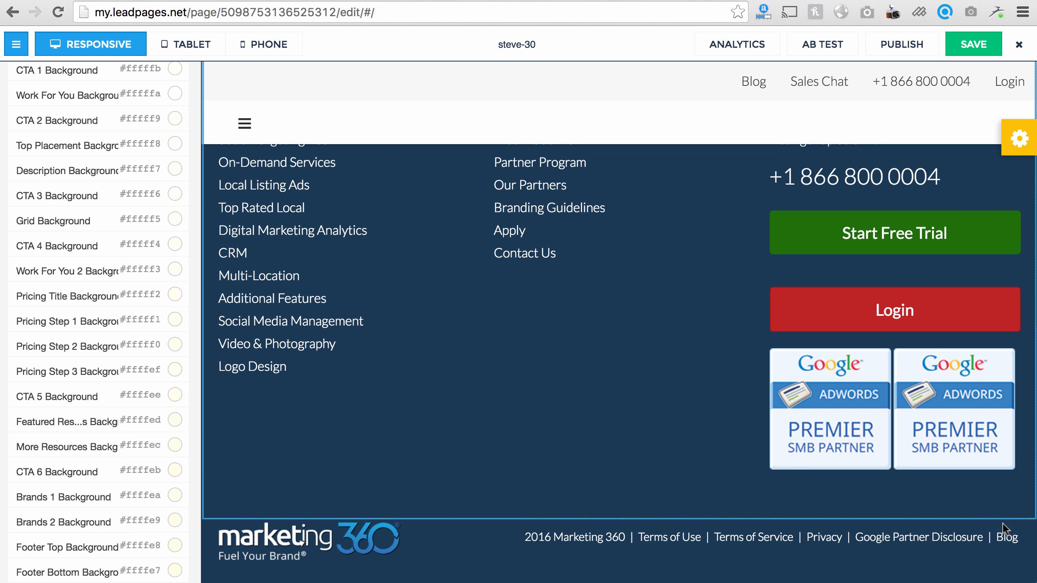
scroll(909, 427, "up", 5)
Step: Select the footer phone number and link it to a tel: target URL
double_click(853, 400)
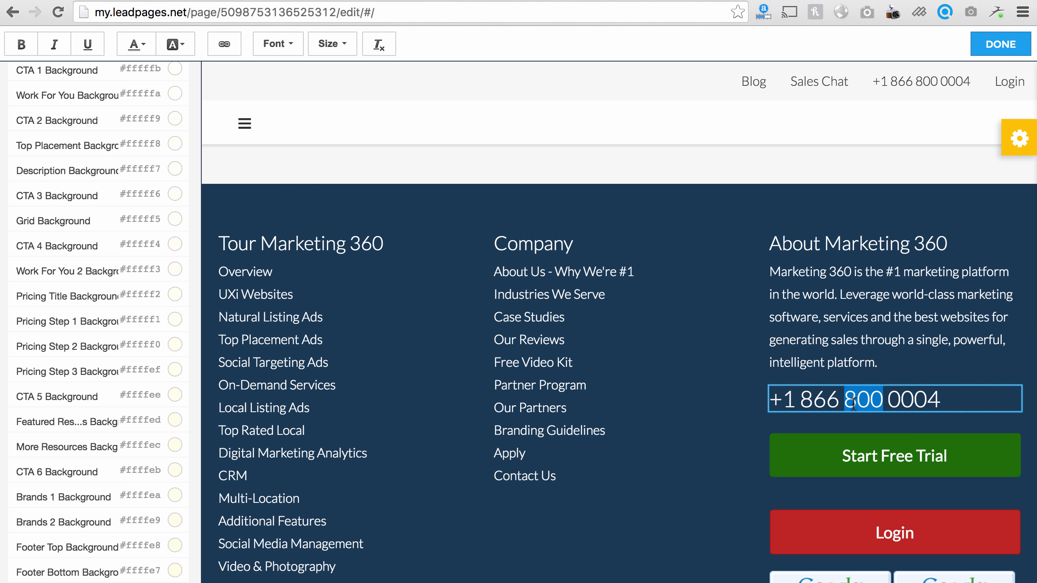
triple_click(853, 400)
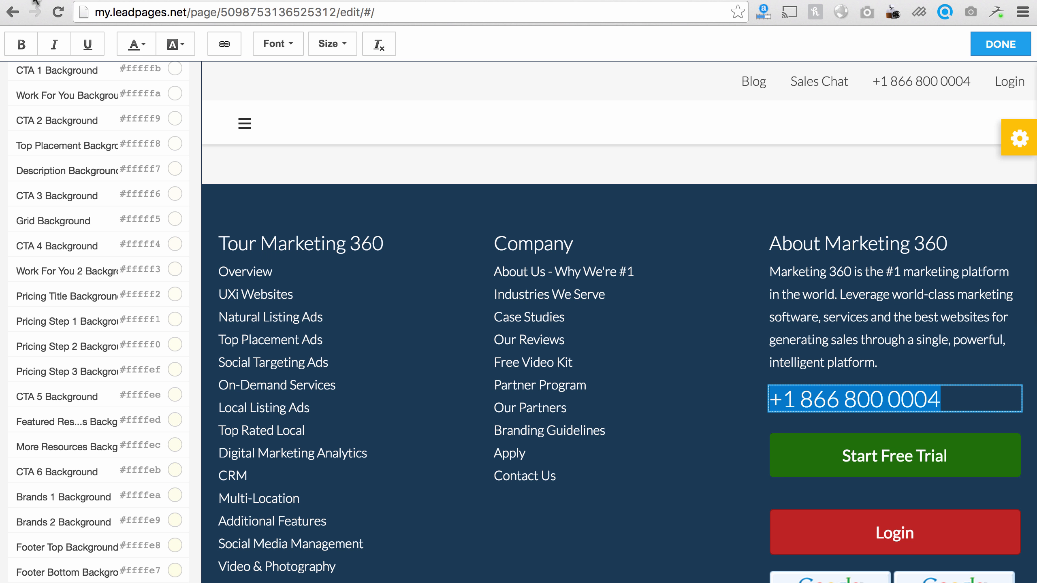
left_click(224, 45)
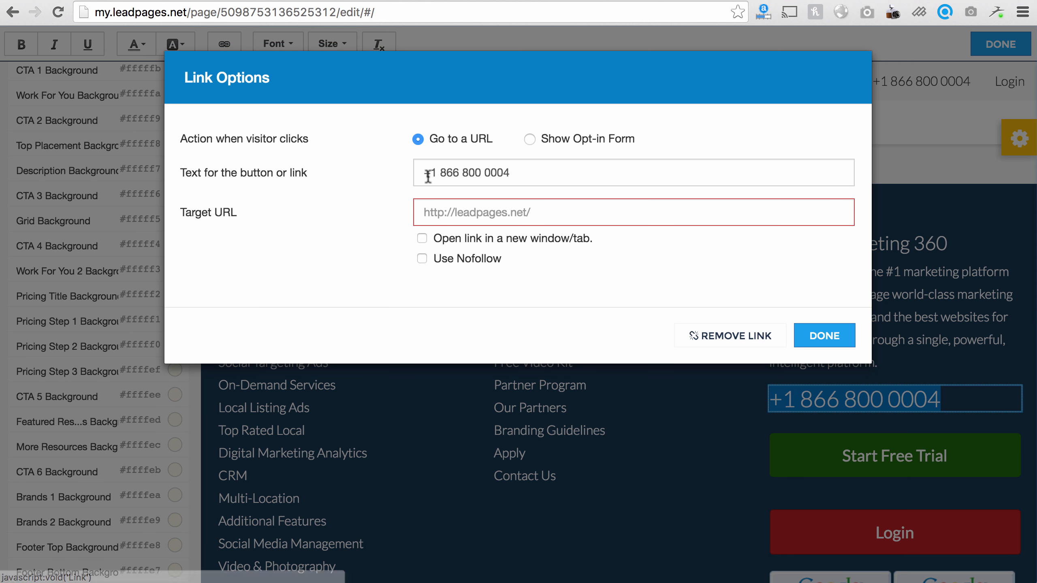
left_click(457, 210)
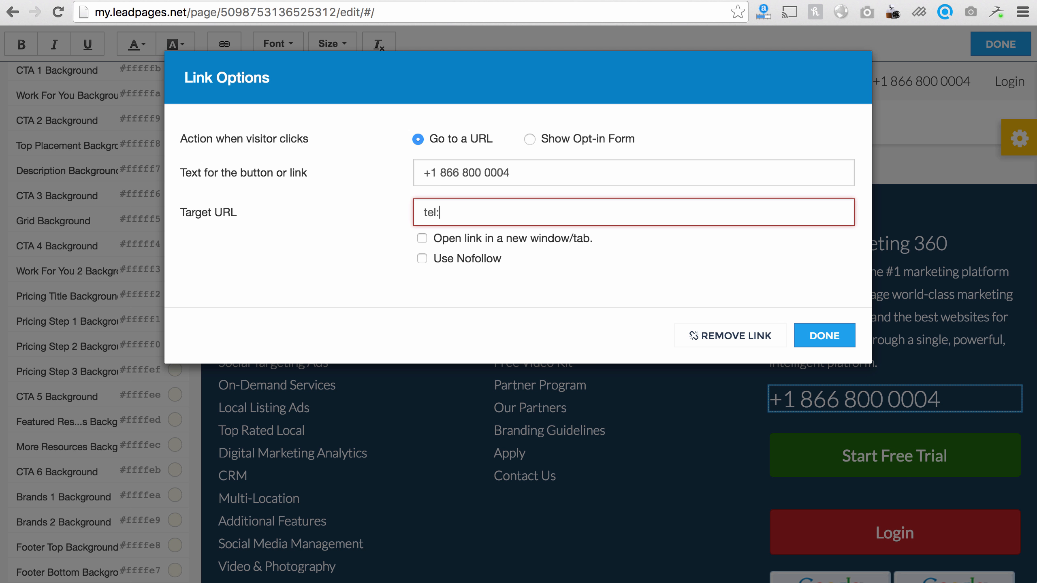
left_click(845, 336)
scroll(631, 296, "up", 5)
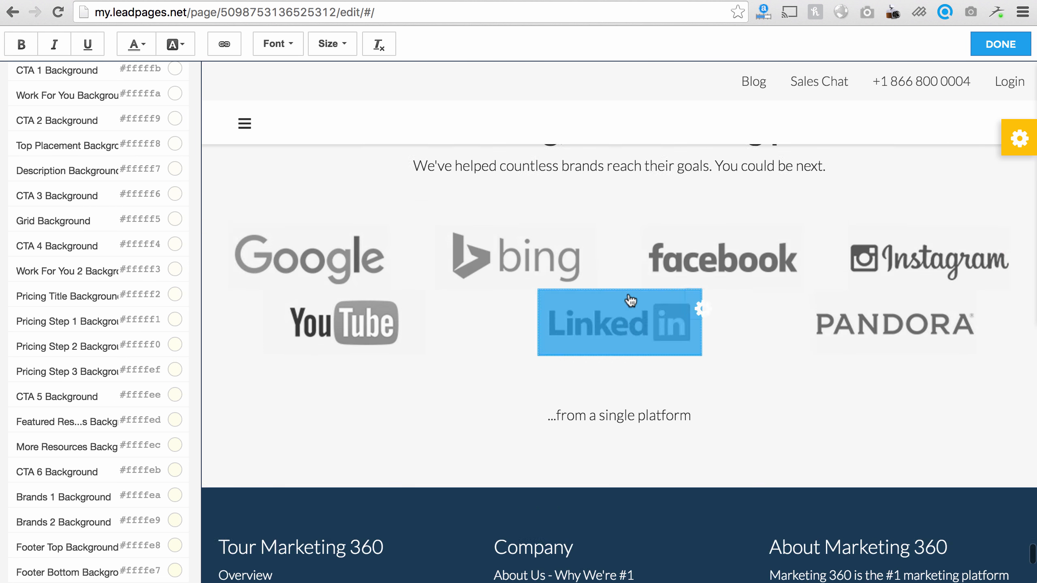
scroll(443, 266, "up", 3)
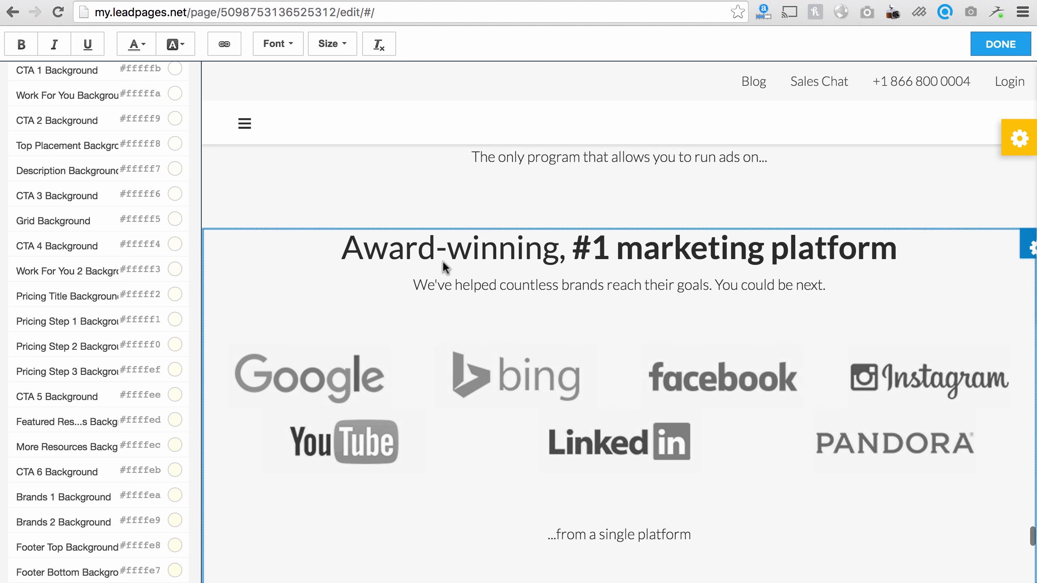
scroll(566, 297, "up", 10)
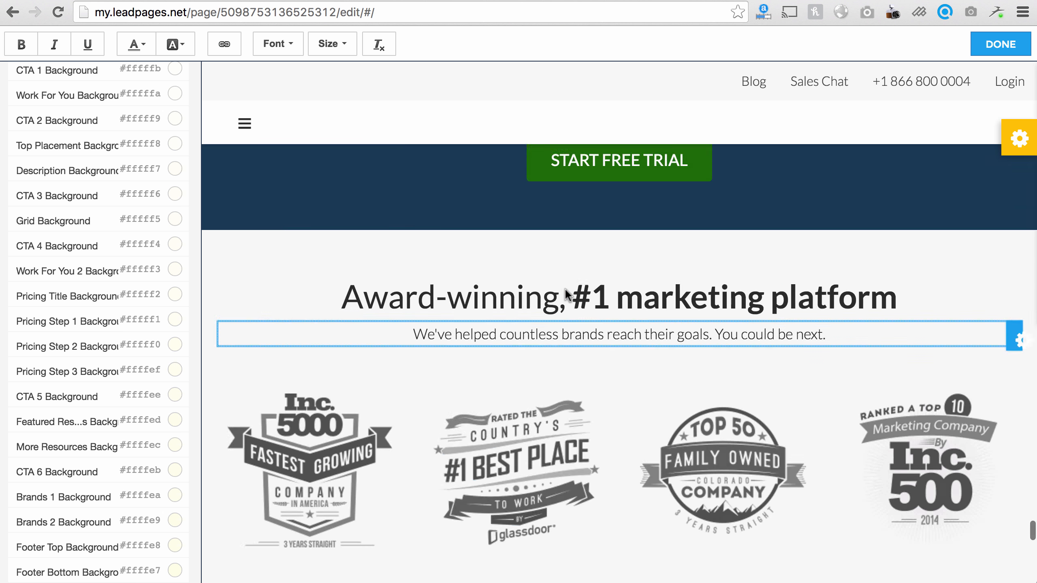
scroll(559, 295, "up", 8)
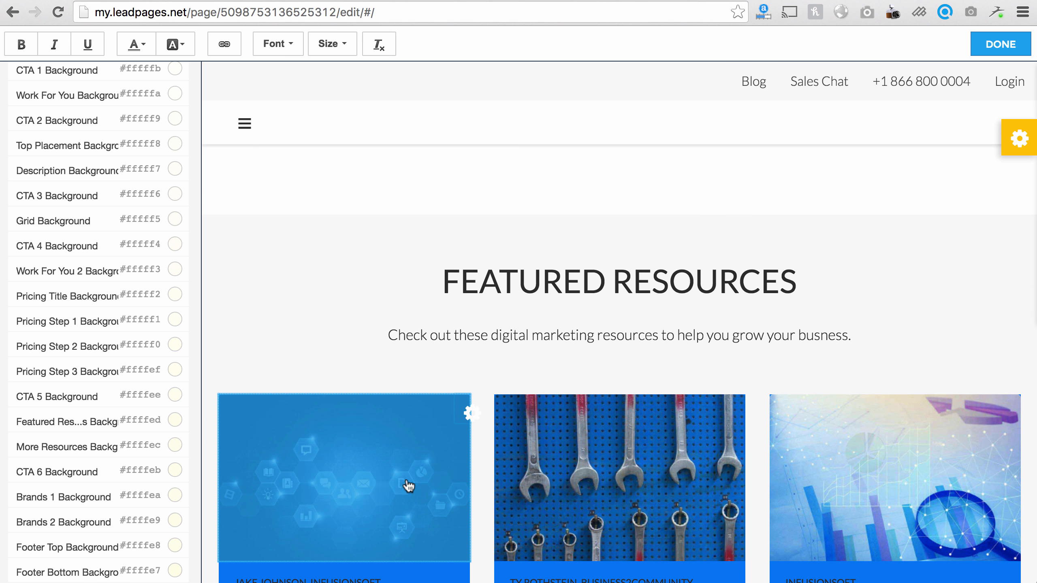
scroll(526, 291, "down", 5)
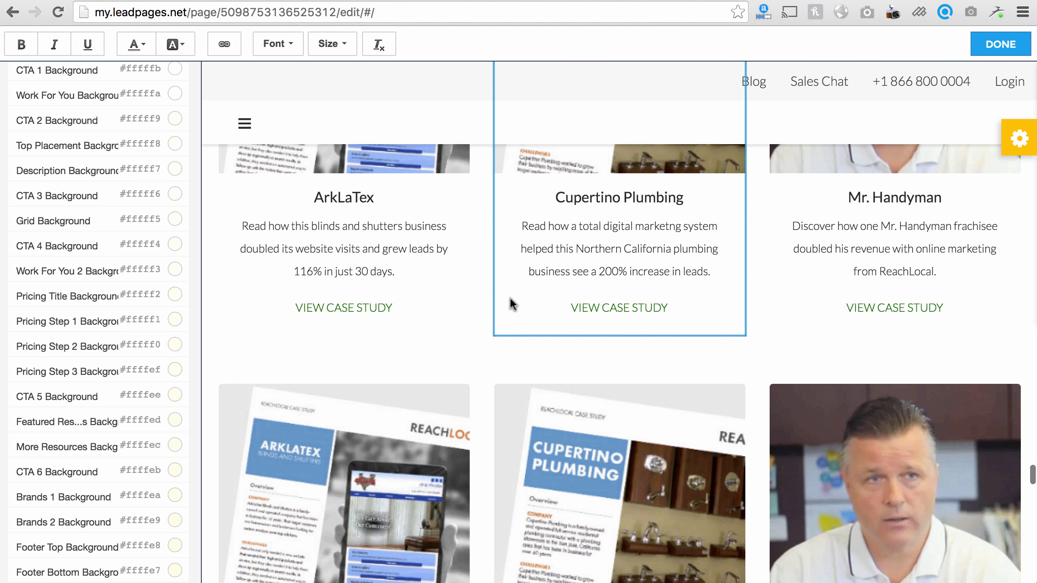
scroll(509, 297, "up", 15)
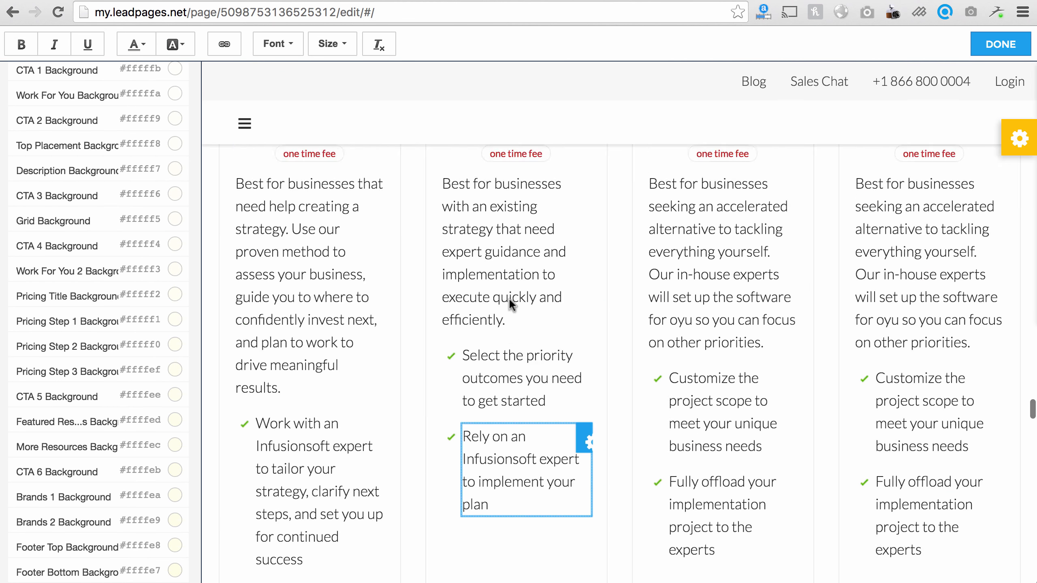
scroll(86, 85, "up", 10)
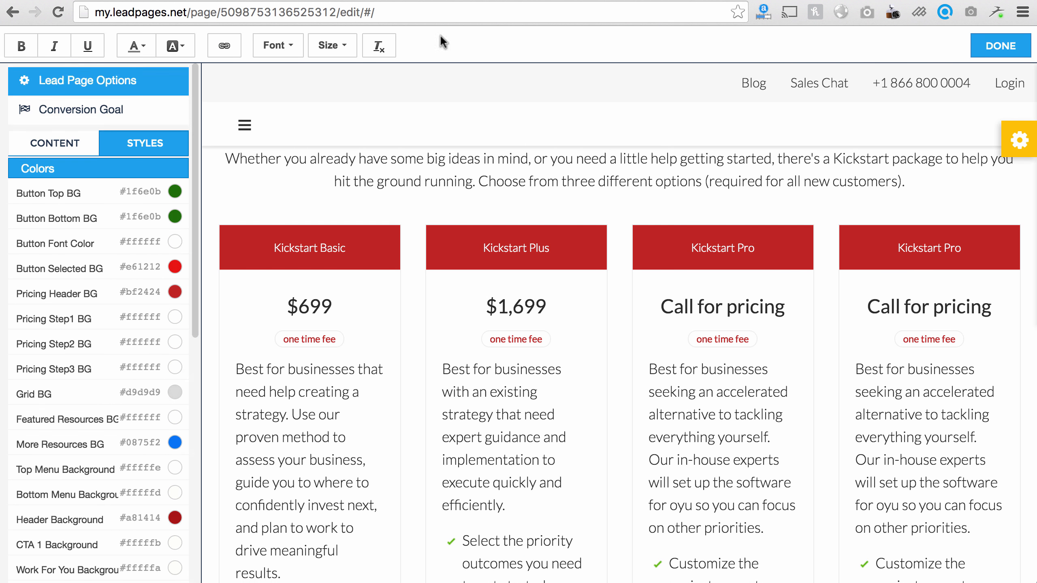
Step: Finish the phone number edit, hide the styles sidebar, and review the full page preview
left_click(996, 44)
left_click(14, 44)
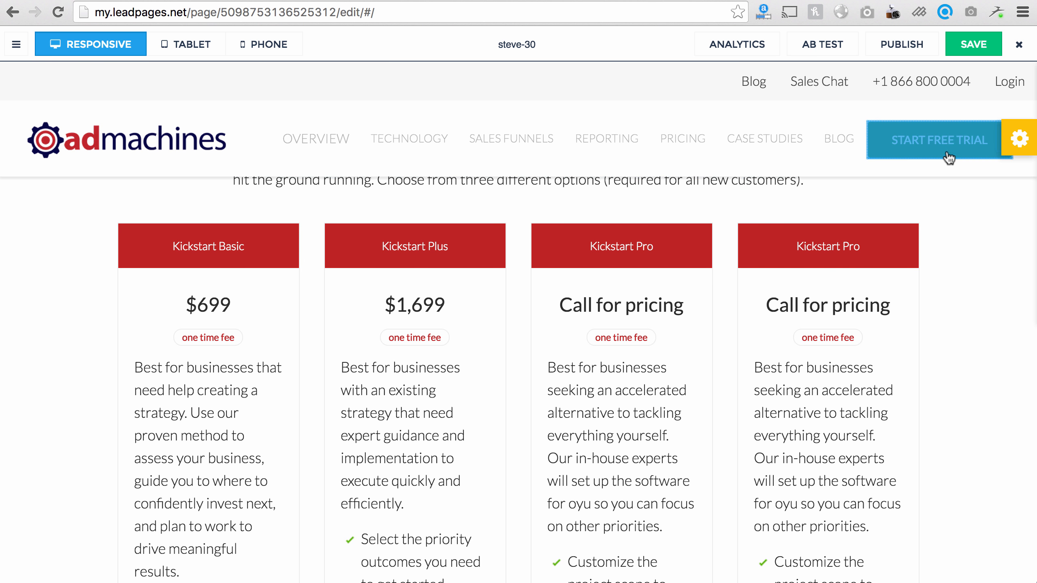
scroll(437, 277, "up", 5)
scroll(437, 277, "up", 15)
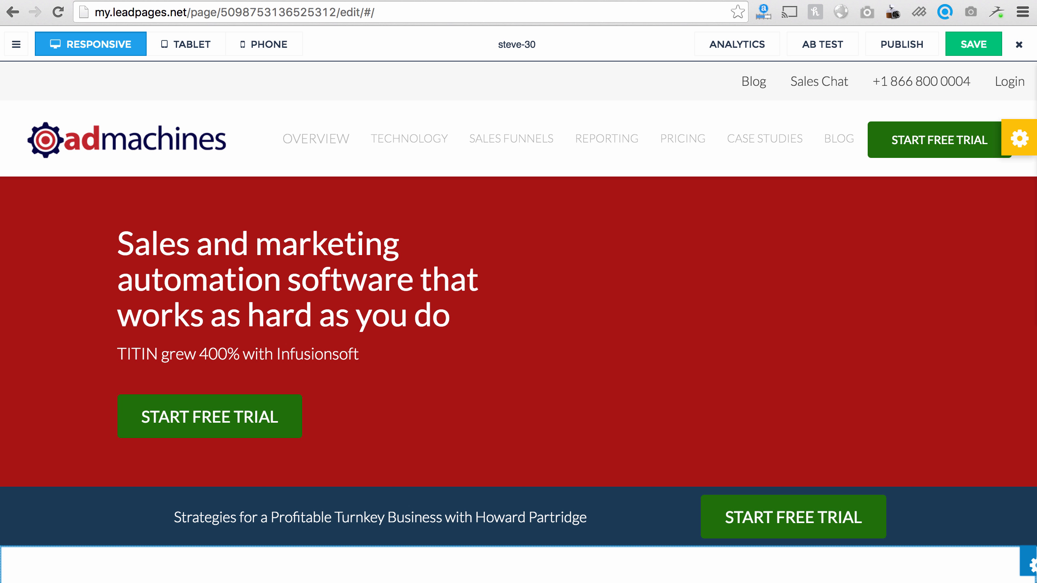
scroll(363, 446, "down", 10)
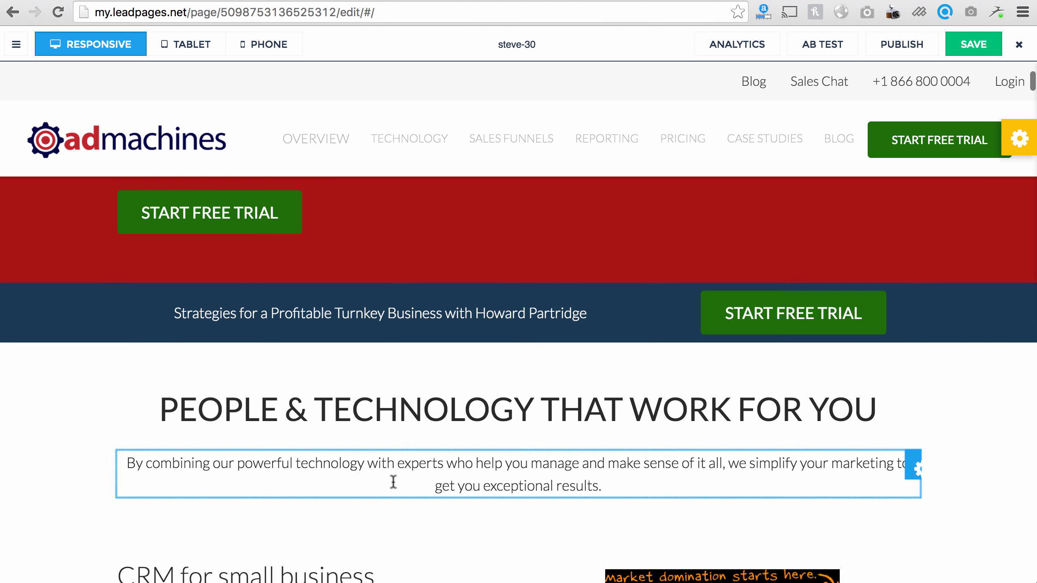
scroll(363, 484, "down", 20)
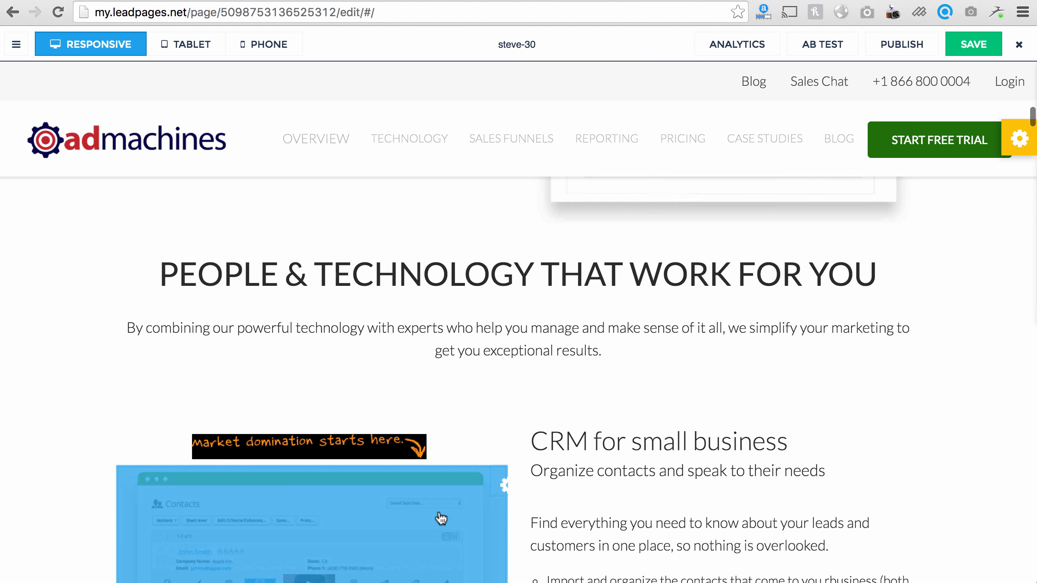
scroll(439, 519, "down", 20)
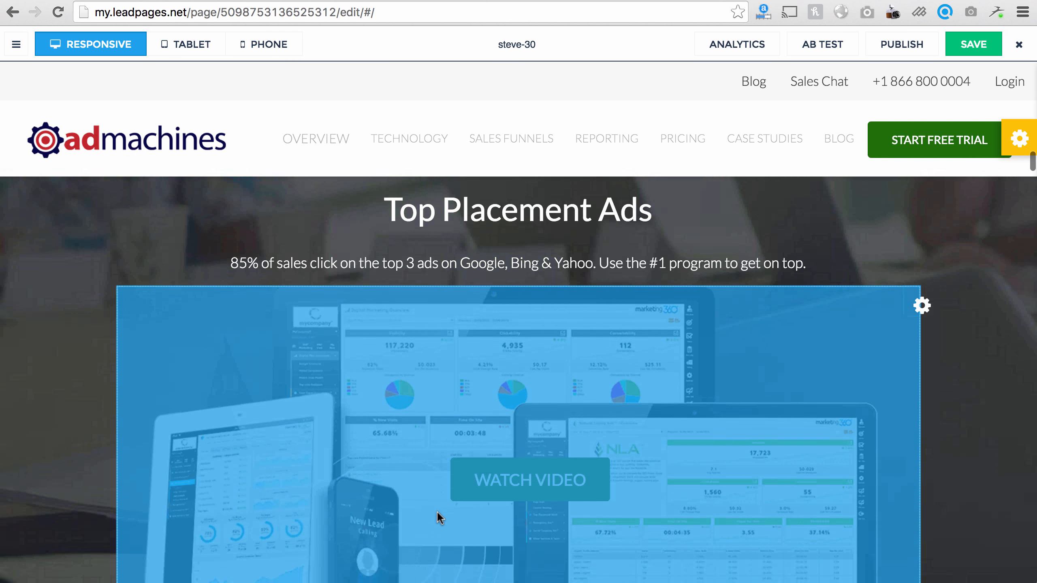
scroll(437, 520, "down", 19)
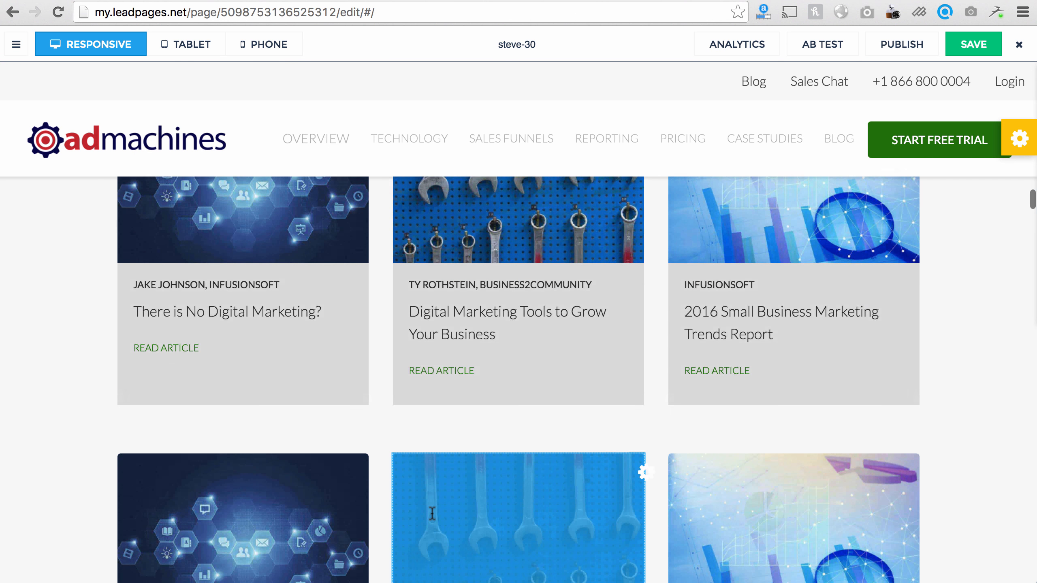